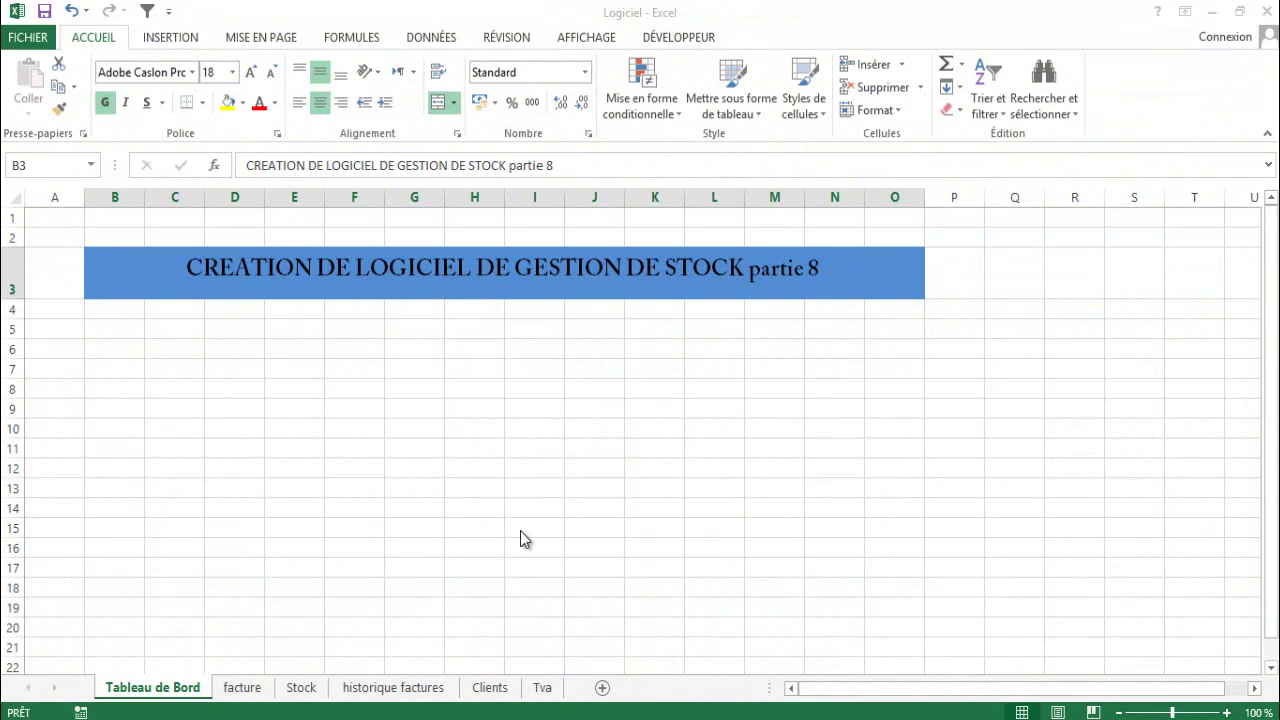
Open the facture sheet to show the invoice with invoice number 1 and its item table
{"action": "left_click", "coordinate": [251, 688]}
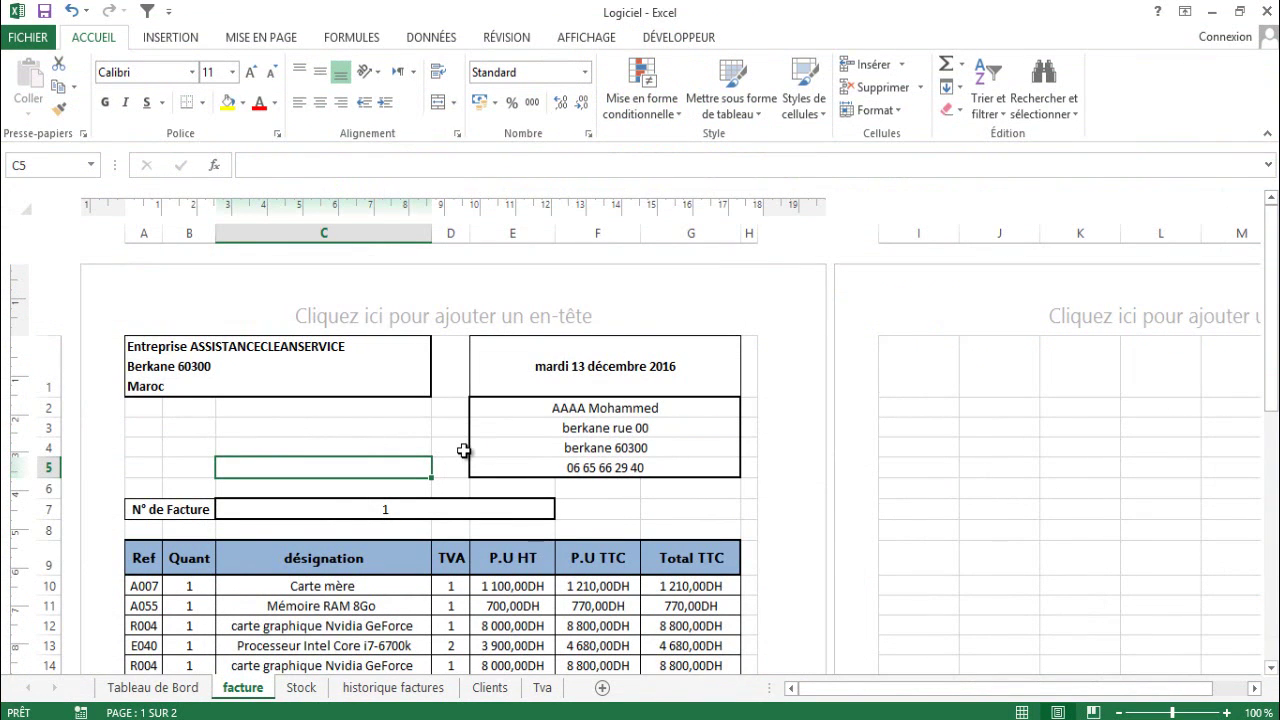
{"action": "scroll", "coordinate": [464, 450], "scroll_direction": "down", "scroll_amount": 3}
{"action": "scroll", "coordinate": [464, 450], "scroll_direction": "up", "scroll_amount": 3}
{"action": "scroll", "coordinate": [371, 414], "scroll_direction": "down", "scroll_amount": 5}
{"action": "scroll", "coordinate": [372, 414], "scroll_direction": "down", "scroll_amount": 2}
{"action": "scroll", "coordinate": [372, 414], "scroll_direction": "down", "scroll_amount": 2}
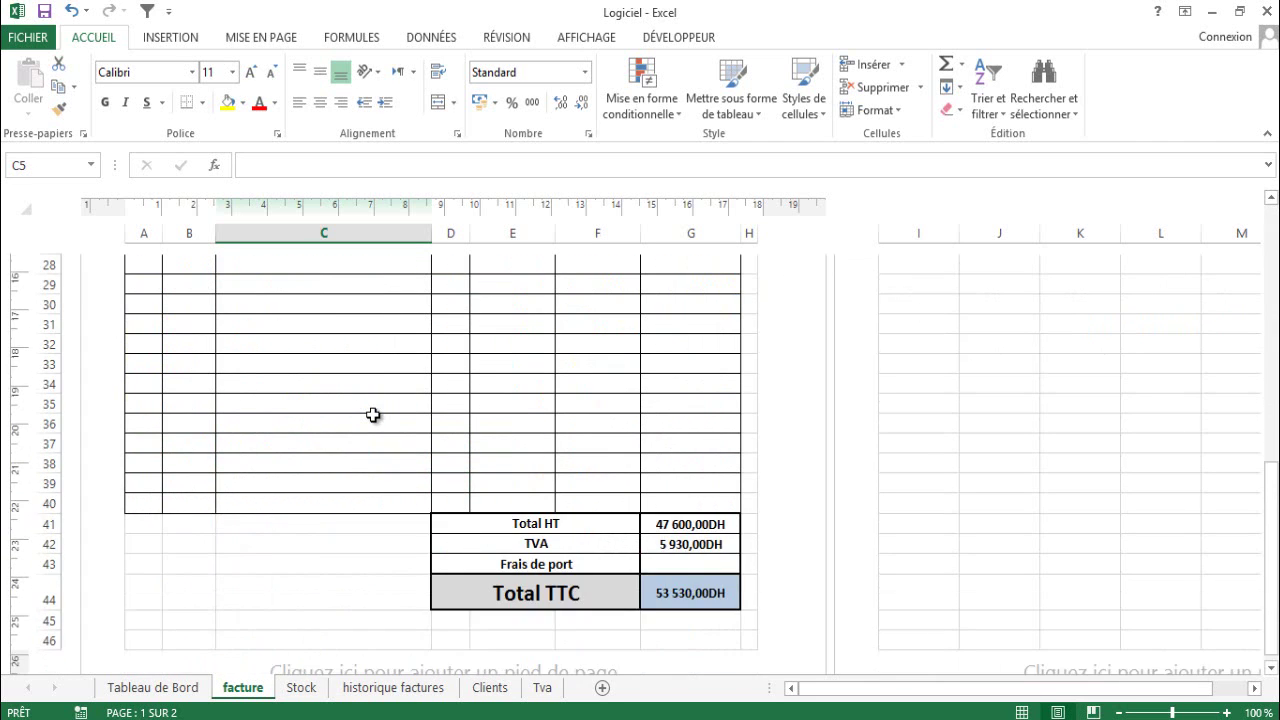
{"action": "scroll", "coordinate": [372, 414], "scroll_direction": "up", "scroll_amount": 3}
{"action": "scroll", "coordinate": [372, 414], "scroll_direction": "up", "scroll_amount": 4}
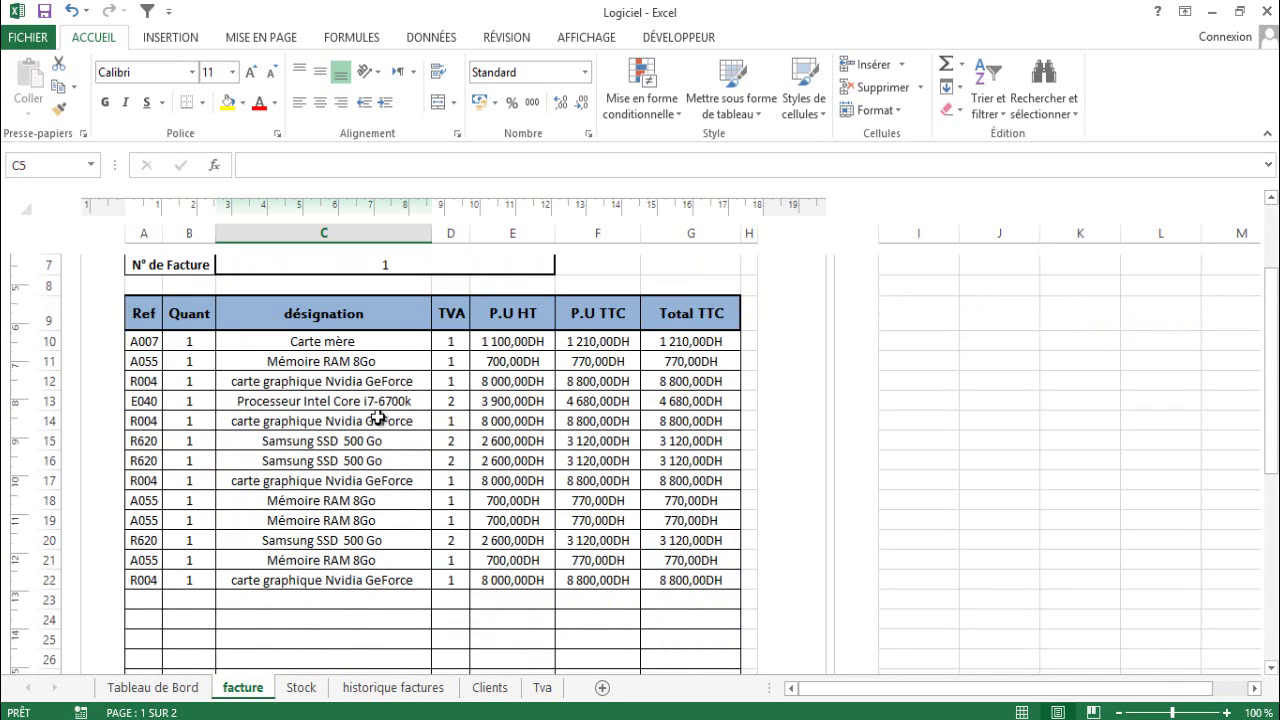
{"action": "scroll", "coordinate": [390, 417], "scroll_direction": "up", "scroll_amount": 1}
{"action": "scroll", "coordinate": [403, 417], "scroll_direction": "up", "scroll_amount": 2}
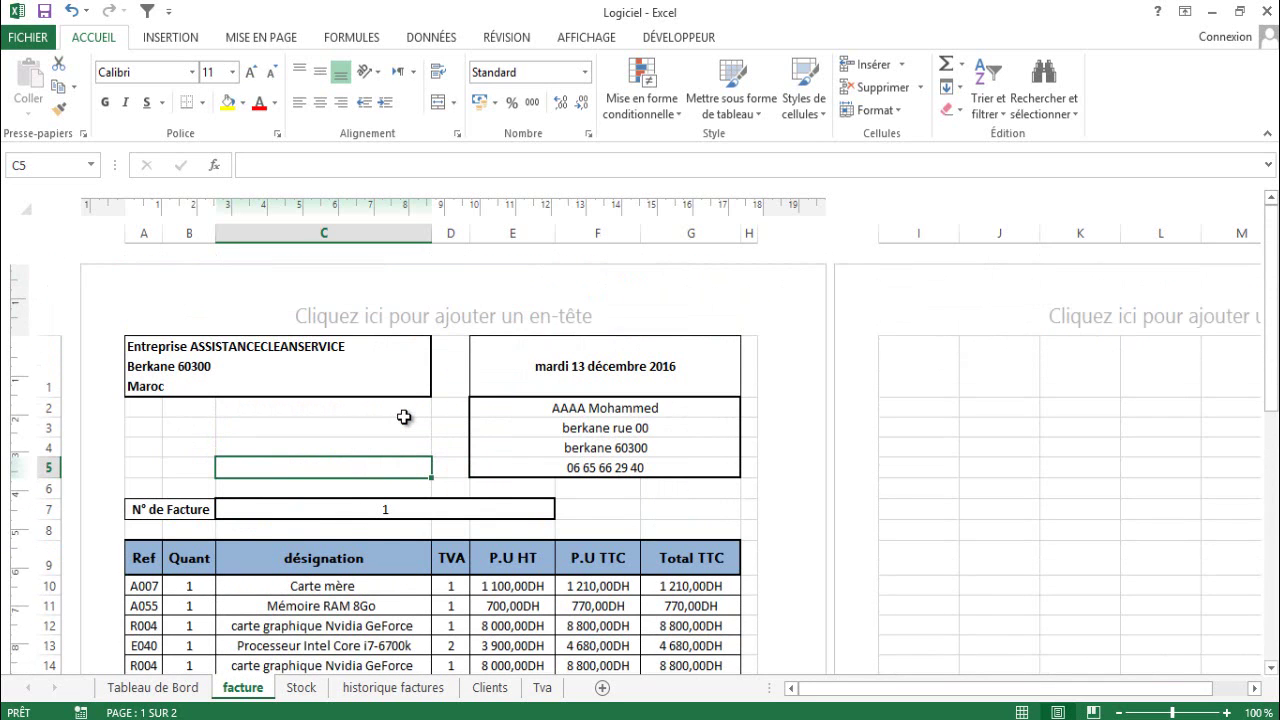
{"action": "scroll", "coordinate": [404, 417], "scroll_direction": "down", "scroll_amount": 3}
{"action": "scroll", "coordinate": [406, 415], "scroll_direction": "up", "scroll_amount": 3}
{"action": "scroll", "coordinate": [146, 585], "scroll_direction": "down", "scroll_amount": 5}
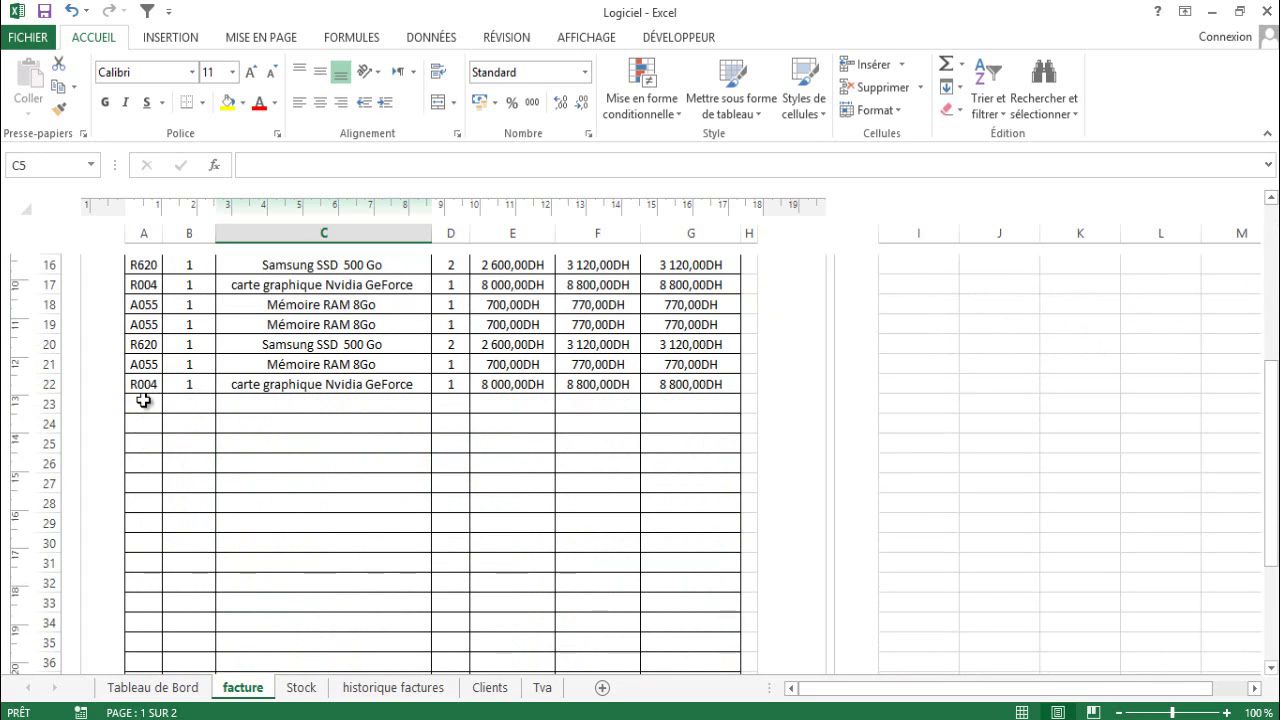
Delete the last item lines in A18:A22, dismissing the error and undoing the accidental cell move
{"action": "left_click_drag", "start_coordinate": [142, 386], "coordinate": [155, 303]}
{"action": "key", "text": "Delete"}
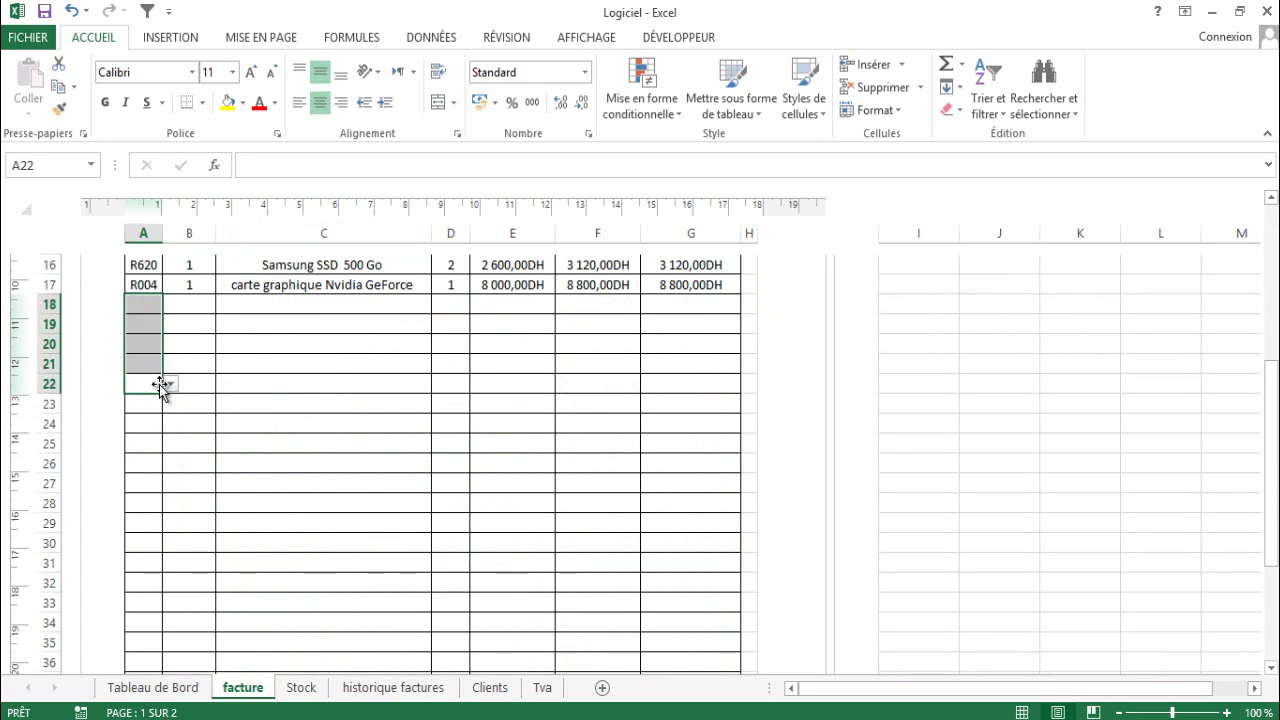
{"action": "scroll", "coordinate": [160, 390], "scroll_direction": "up", "scroll_amount": 2}
{"action": "mouse_move", "coordinate": [150, 418]}
{"action": "left_mouse_down"}
{"action": "mouse_move", "coordinate": [153, 450]}
{"action": "mouse_move", "coordinate": [151, 428]}
{"action": "left_mouse_up"}
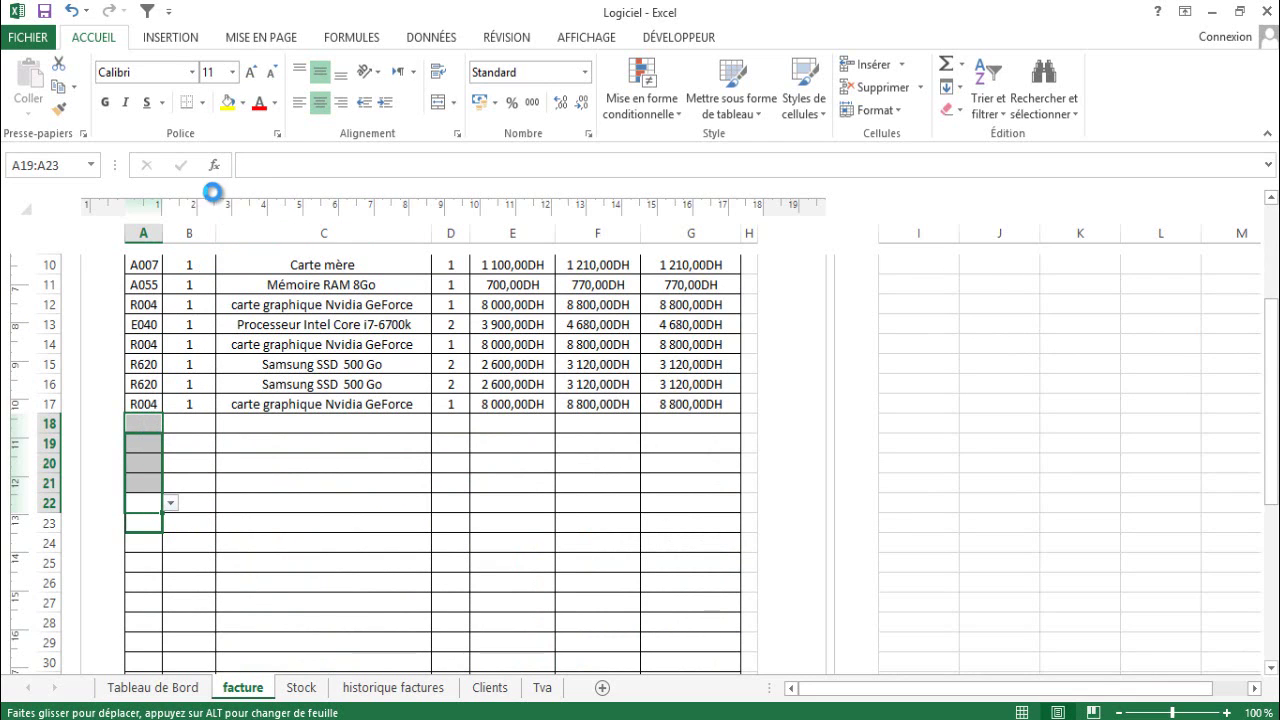
{"action": "left_click", "coordinate": [992, 341]}
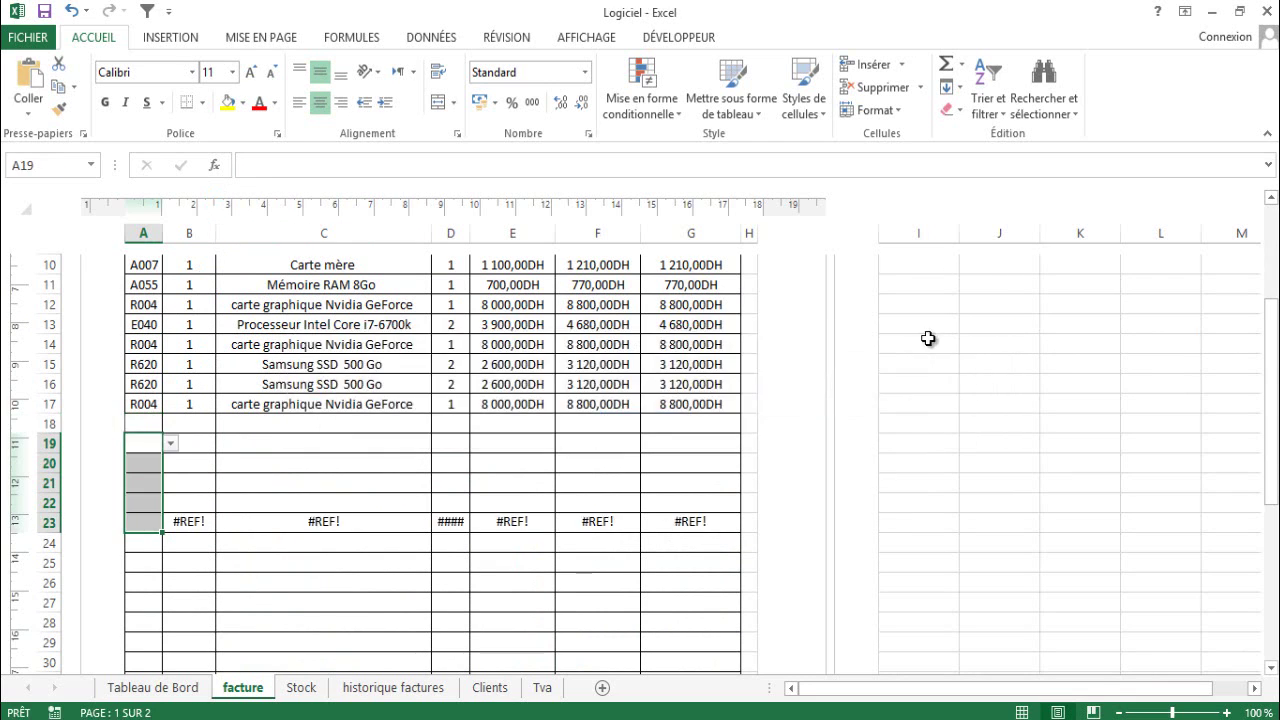
{"action": "left_click", "coordinate": [86, 11]}
Undo the remaining item-line entries and the invoice number entry with repeated Ctrl+Z
{"action": "left_click", "coordinate": [145, 403]}
{"action": "key", "text": "ctrl+z"}
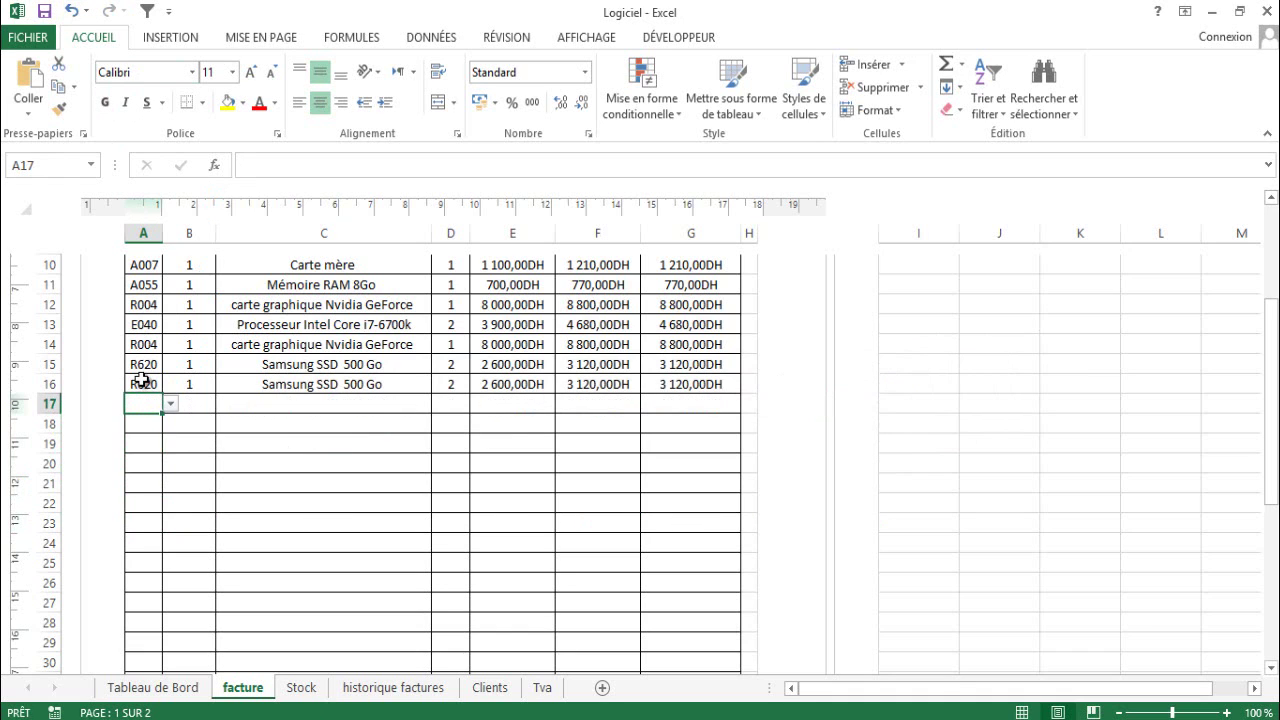
{"action": "key", "text": "ctrl+z"}
{"action": "key", "text": "ctrl+z"}
{"action": "key", "text": "ctrl+z"}
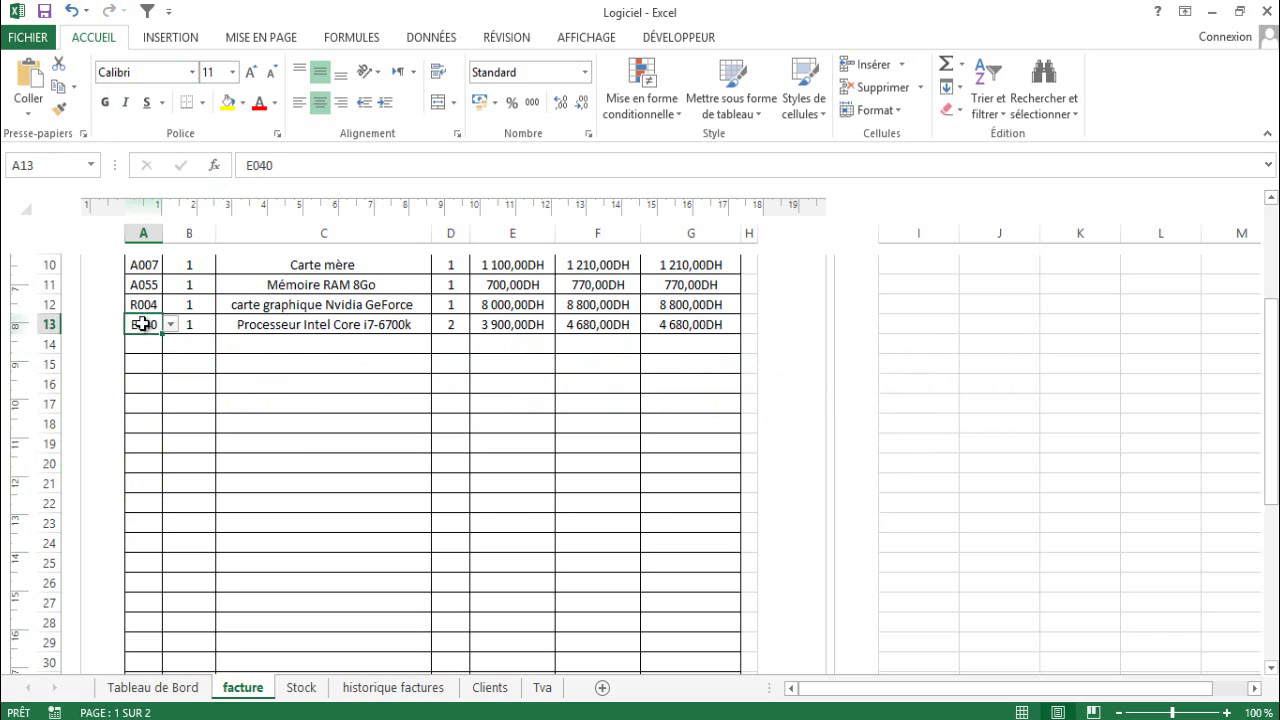
{"action": "key", "text": "ctrl+z"}
{"action": "key", "text": "ctrl+z"}
{"action": "scroll", "coordinate": [150, 325], "scroll_direction": "up", "scroll_amount": 1}
{"action": "scroll", "coordinate": [150, 325], "scroll_direction": "up", "scroll_amount": 1}
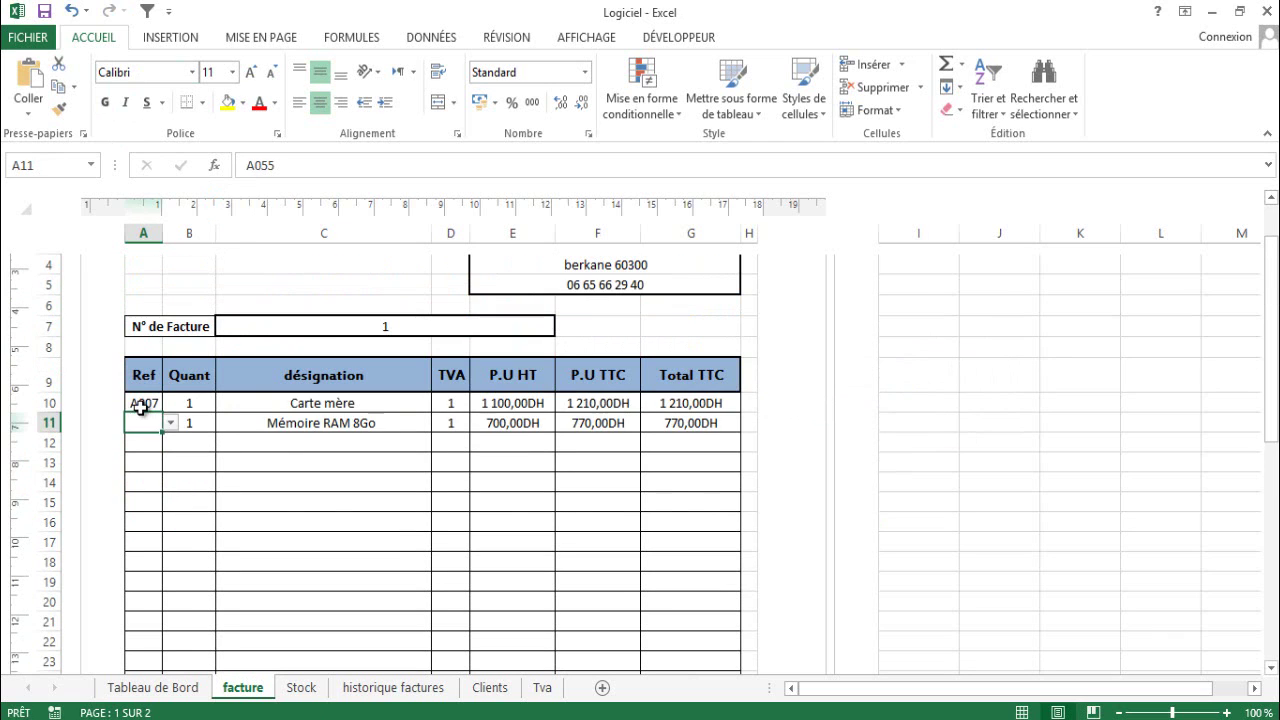
{"action": "key", "text": "ctrl+z"}
{"action": "key", "text": "ctrl+z"}
{"action": "key", "text": "ctrl+z"}
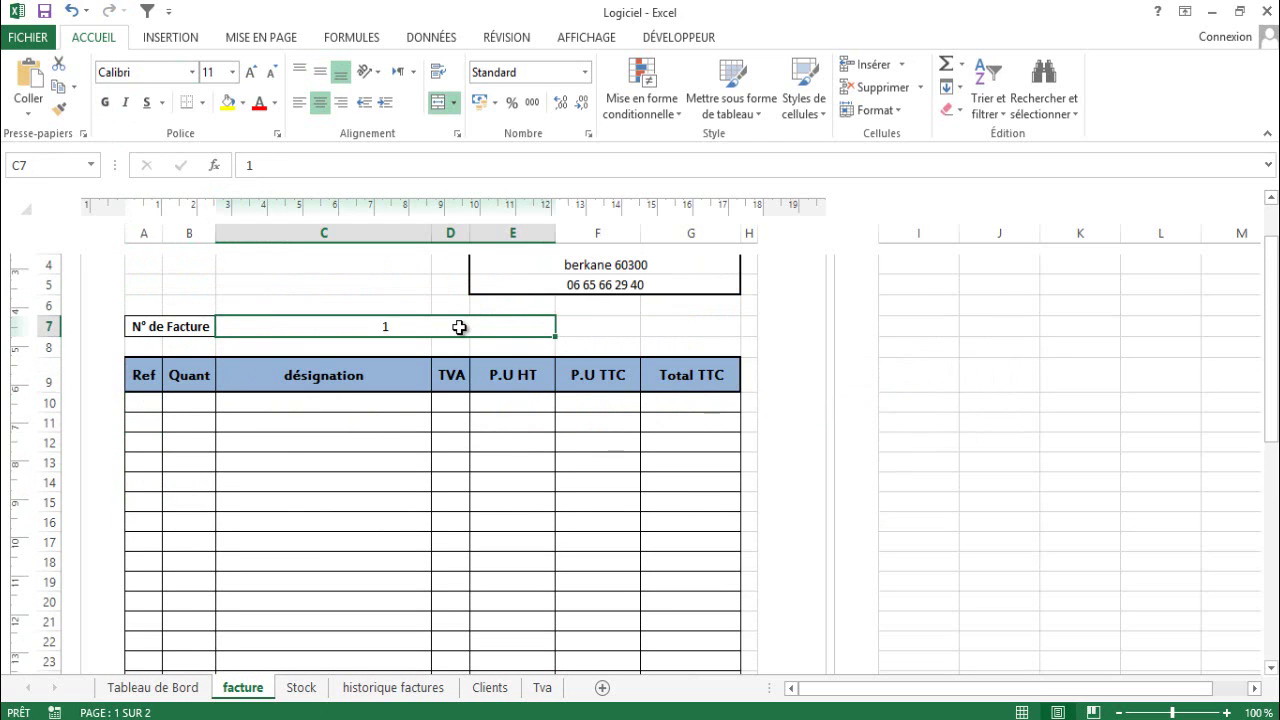
{"action": "key", "text": "ctrl+z"}
Undo the client address entry and look over the now-blank invoice
{"action": "scroll", "coordinate": [540, 410], "scroll_direction": "up", "scroll_amount": 2}
{"action": "left_click", "coordinate": [564, 414]}
{"action": "key", "text": "ctrl+z"}
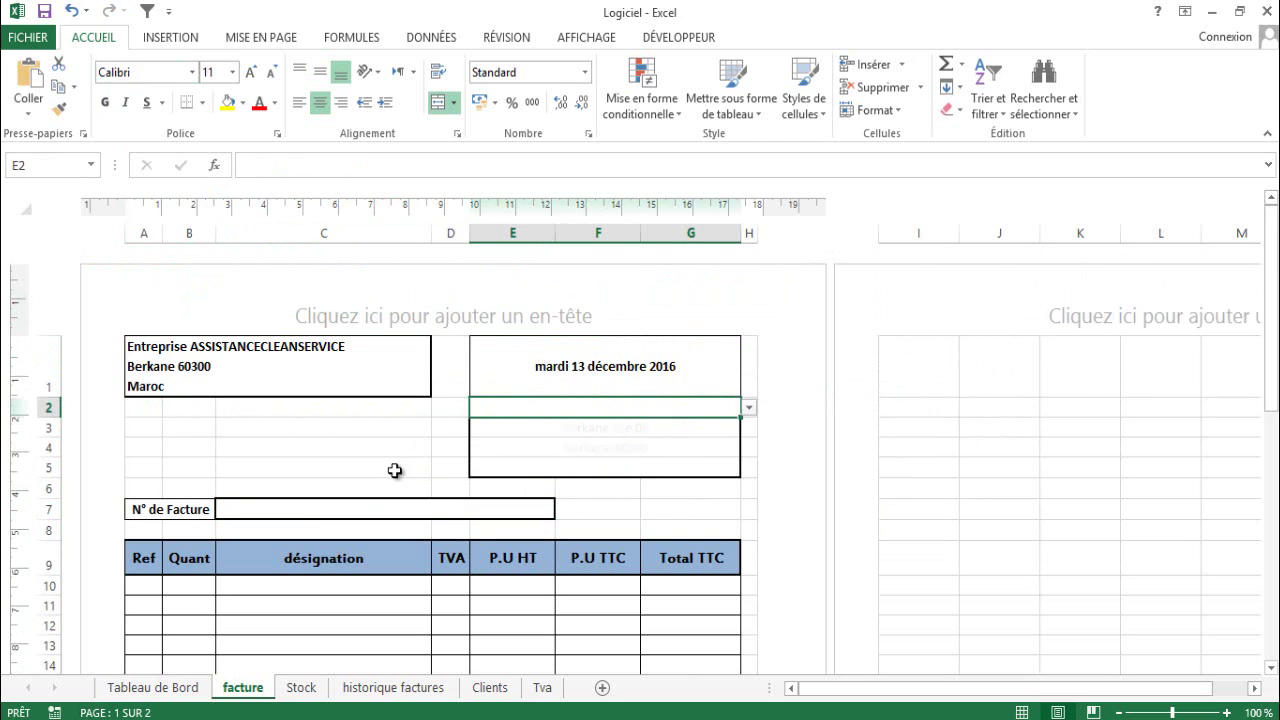
{"action": "scroll", "coordinate": [517, 497], "scroll_direction": "down", "scroll_amount": 3}
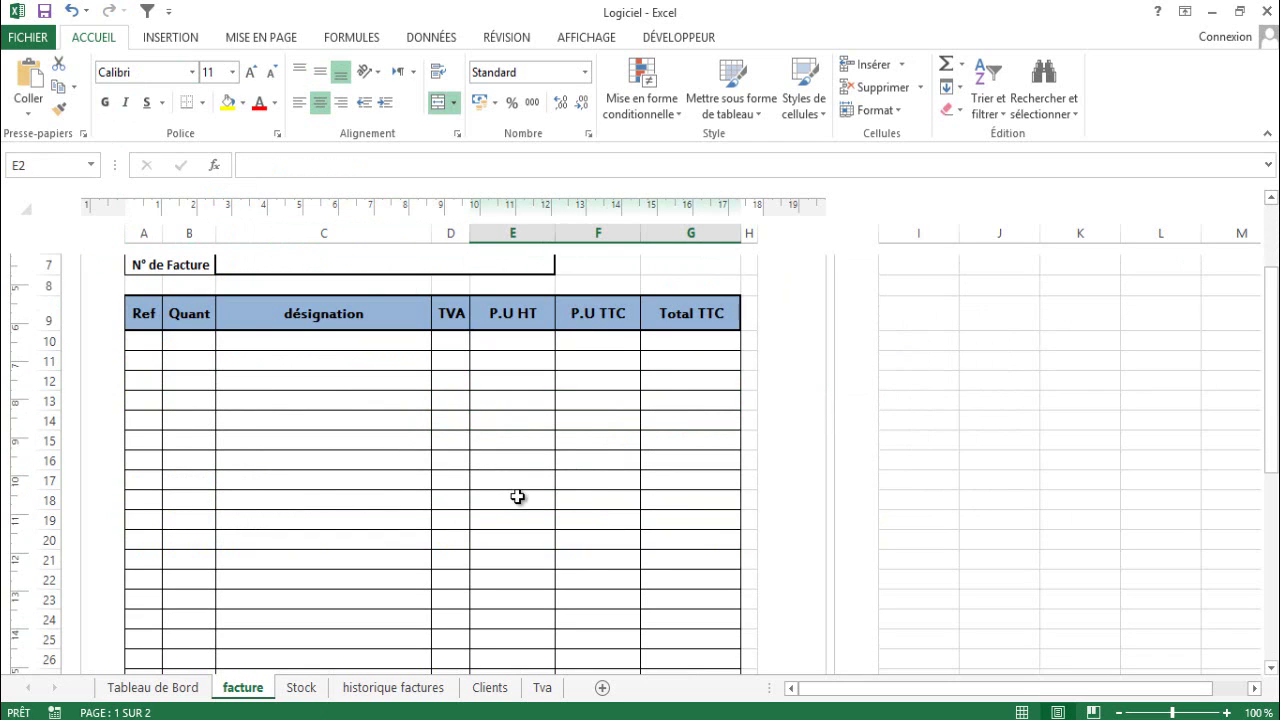
{"action": "scroll", "coordinate": [311, 486], "scroll_direction": "down", "scroll_amount": 3}
{"action": "scroll", "coordinate": [426, 489], "scroll_direction": "down", "scroll_amount": 3}
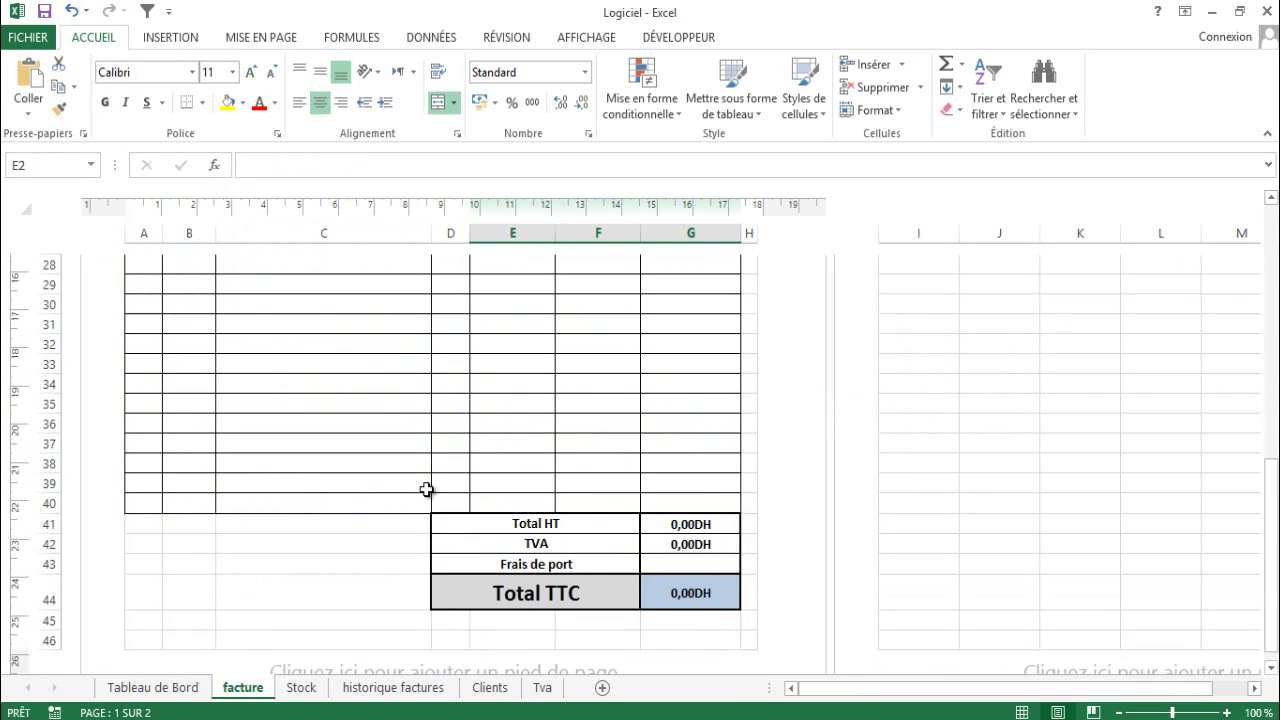
{"action": "scroll", "coordinate": [380, 489], "scroll_direction": "down", "scroll_amount": 1}
{"action": "scroll", "coordinate": [238, 468], "scroll_direction": "up", "scroll_amount": 2}
{"action": "scroll", "coordinate": [238, 468], "scroll_direction": "up", "scroll_amount": 2}
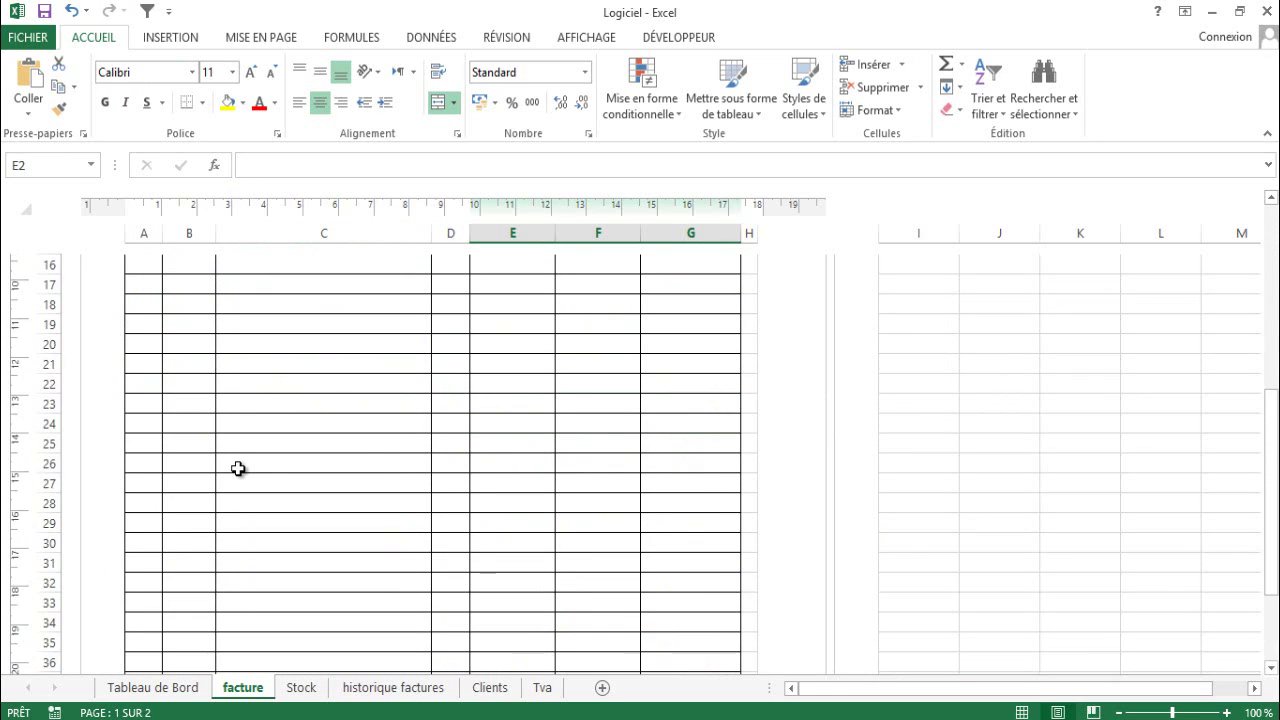
{"action": "scroll", "coordinate": [238, 468], "scroll_direction": "up", "scroll_amount": 1}
{"action": "scroll", "coordinate": [238, 468], "scroll_direction": "up", "scroll_amount": 3}
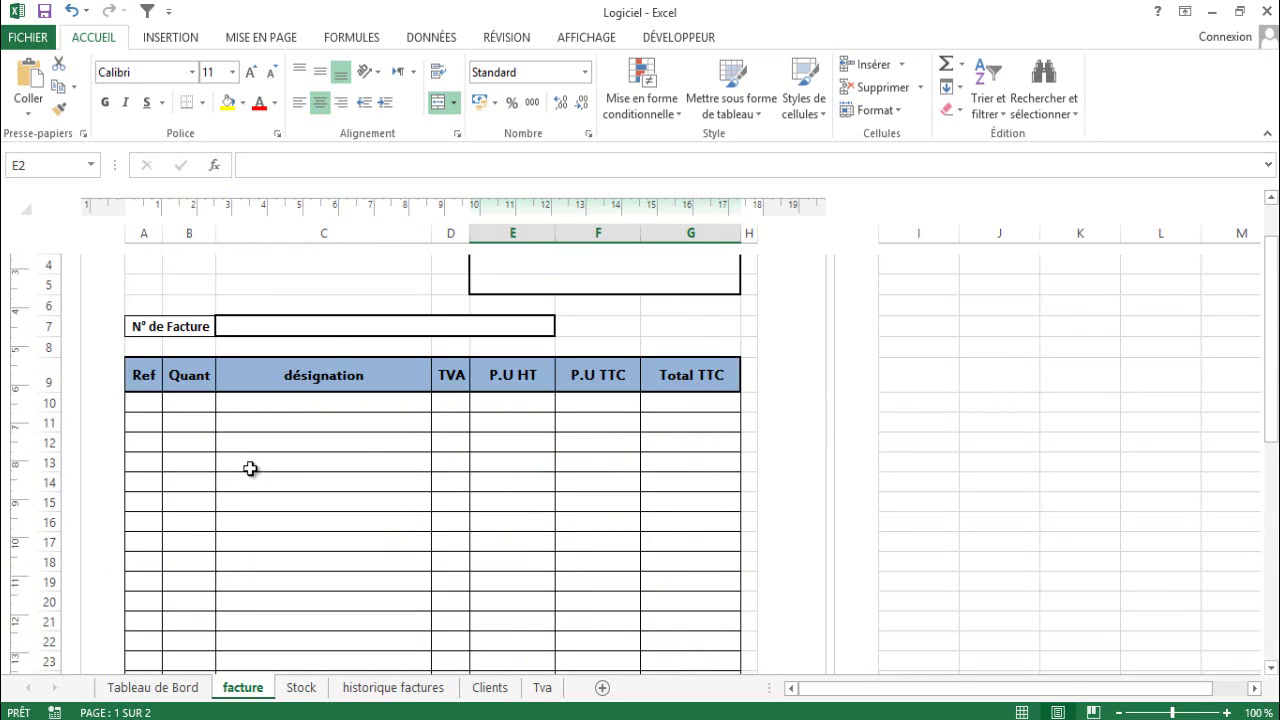
{"action": "scroll", "coordinate": [250, 468], "scroll_direction": "up", "scroll_amount": 2}
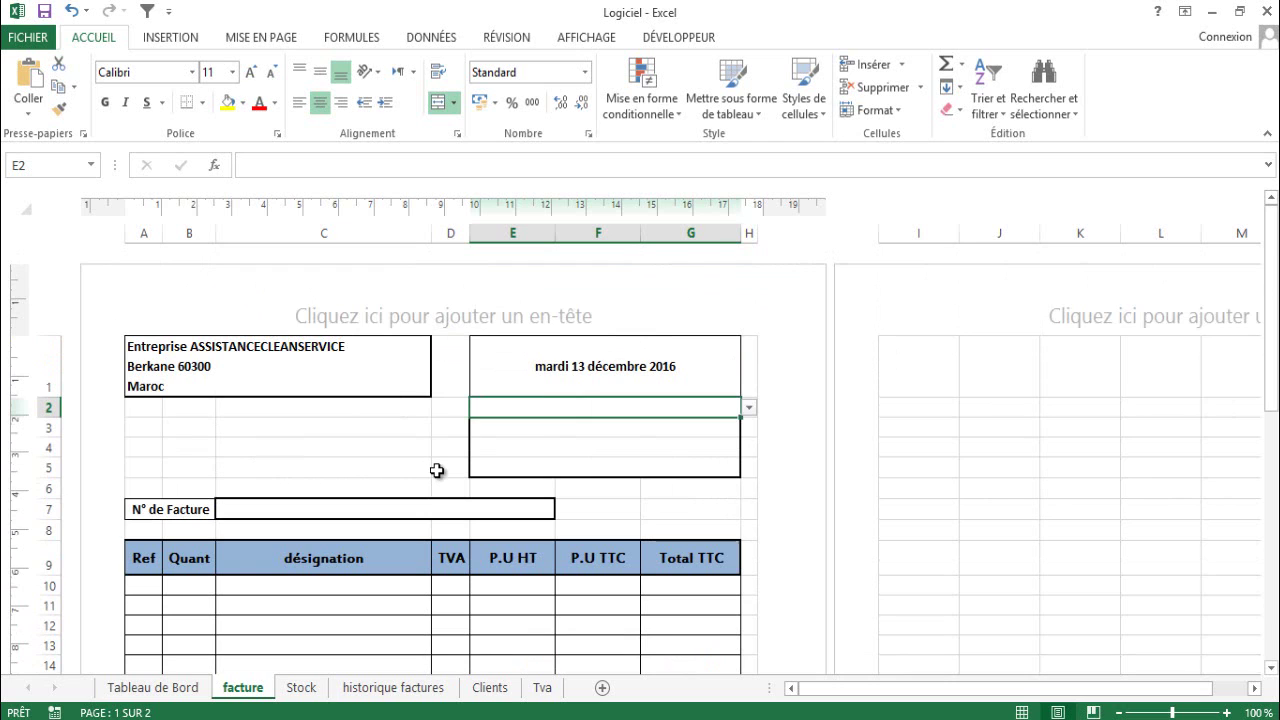
{"action": "scroll", "coordinate": [291, 486], "scroll_direction": "down", "scroll_amount": 3}
{"action": "scroll", "coordinate": [291, 486], "scroll_direction": "up", "scroll_amount": 3}
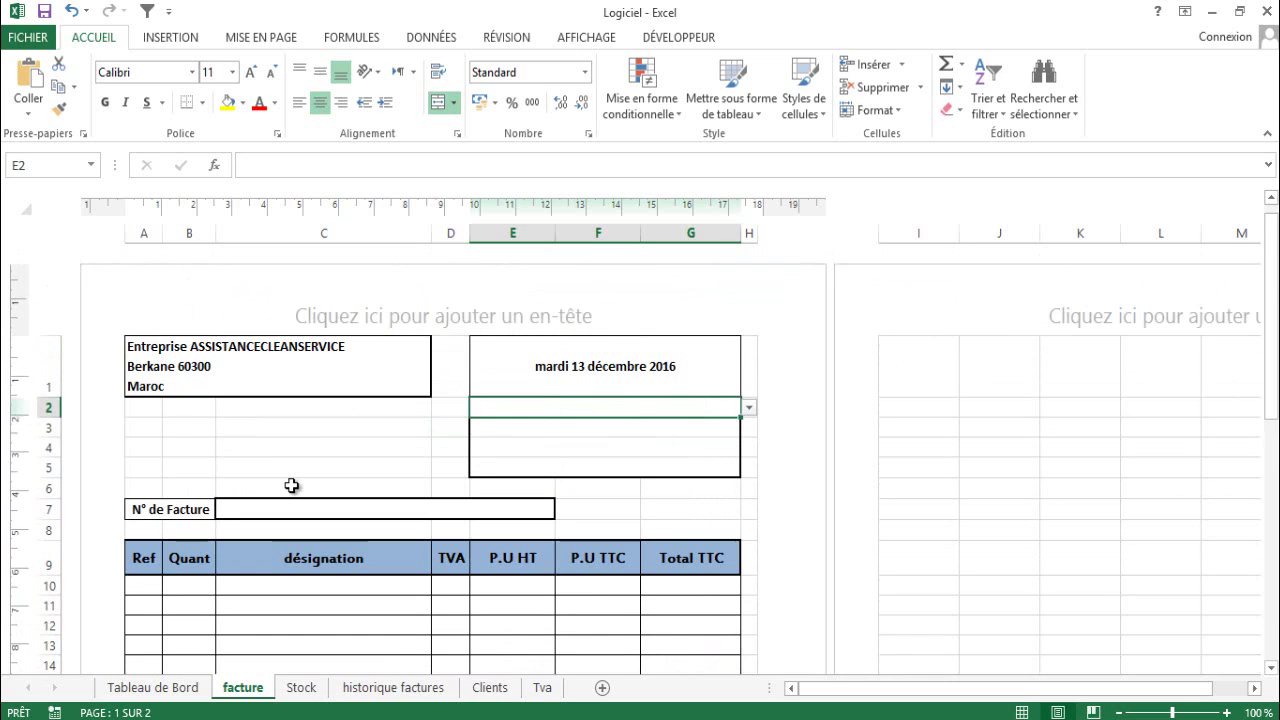
Check that the Ref cells A10, A22 and A18 are empty
{"action": "left_click", "coordinate": [138, 583]}
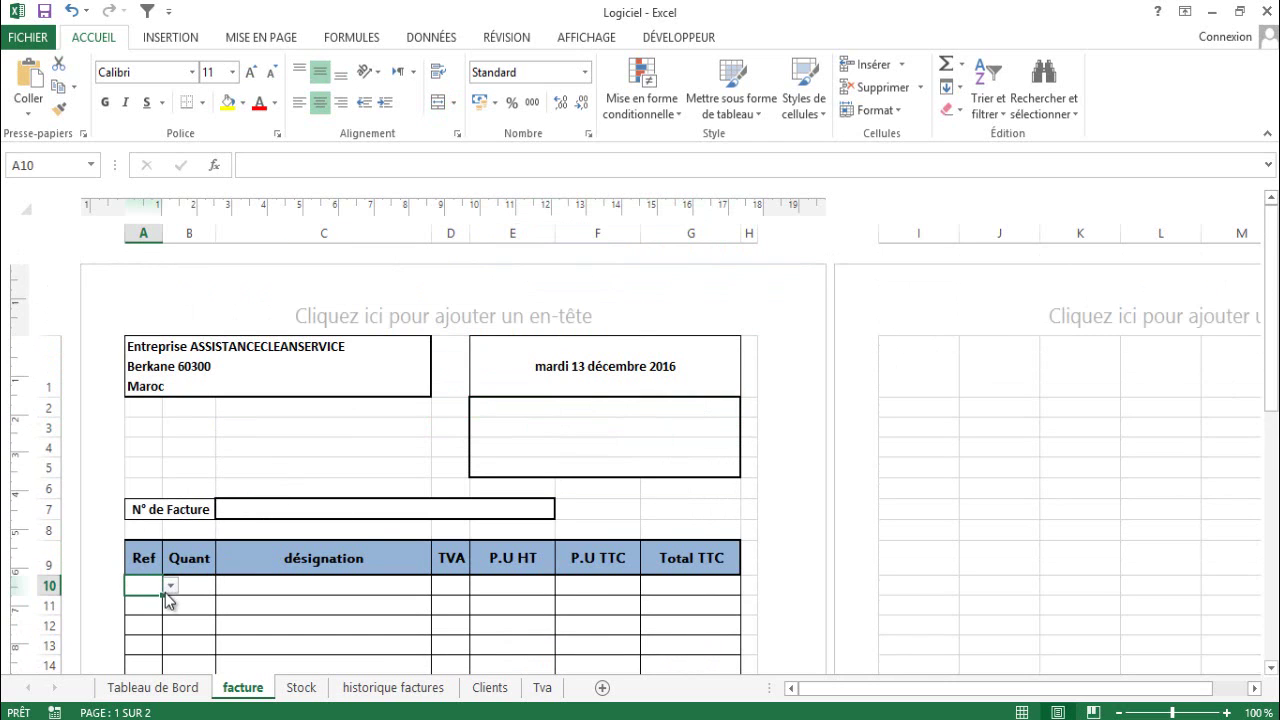
{"action": "scroll", "coordinate": [167, 600], "scroll_direction": "down", "scroll_amount": 5}
{"action": "left_click", "coordinate": [137, 503]}
{"action": "left_click", "coordinate": [137, 423]}
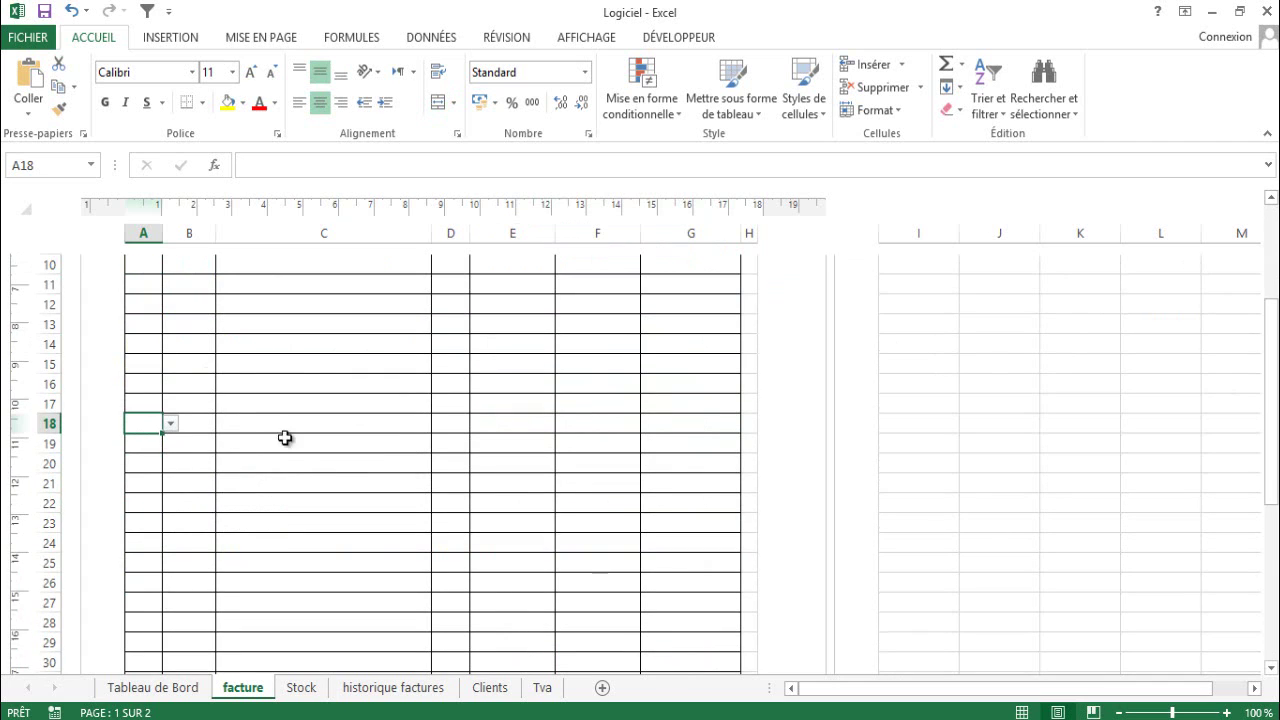
{"action": "scroll", "coordinate": [285, 437], "scroll_direction": "up", "scroll_amount": 5}
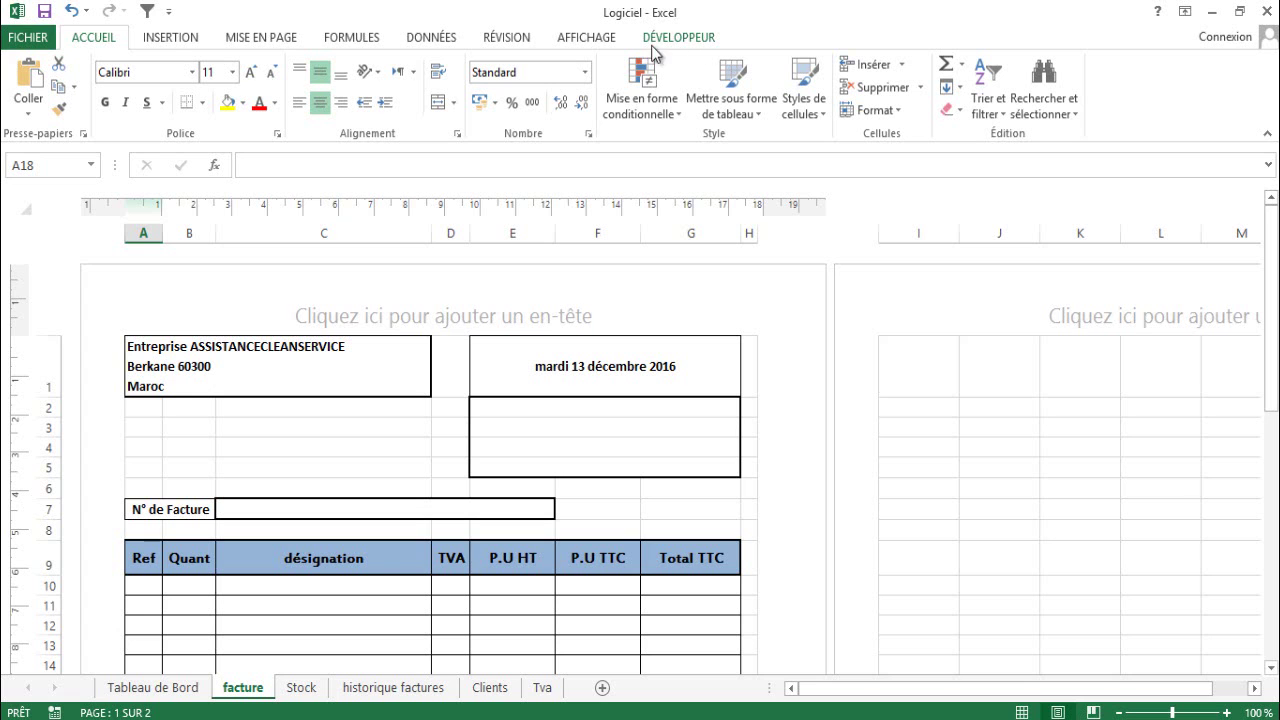
{"action": "left_click", "coordinate": [48, 38]}
{"action": "left_click", "coordinate": [38, 488]}
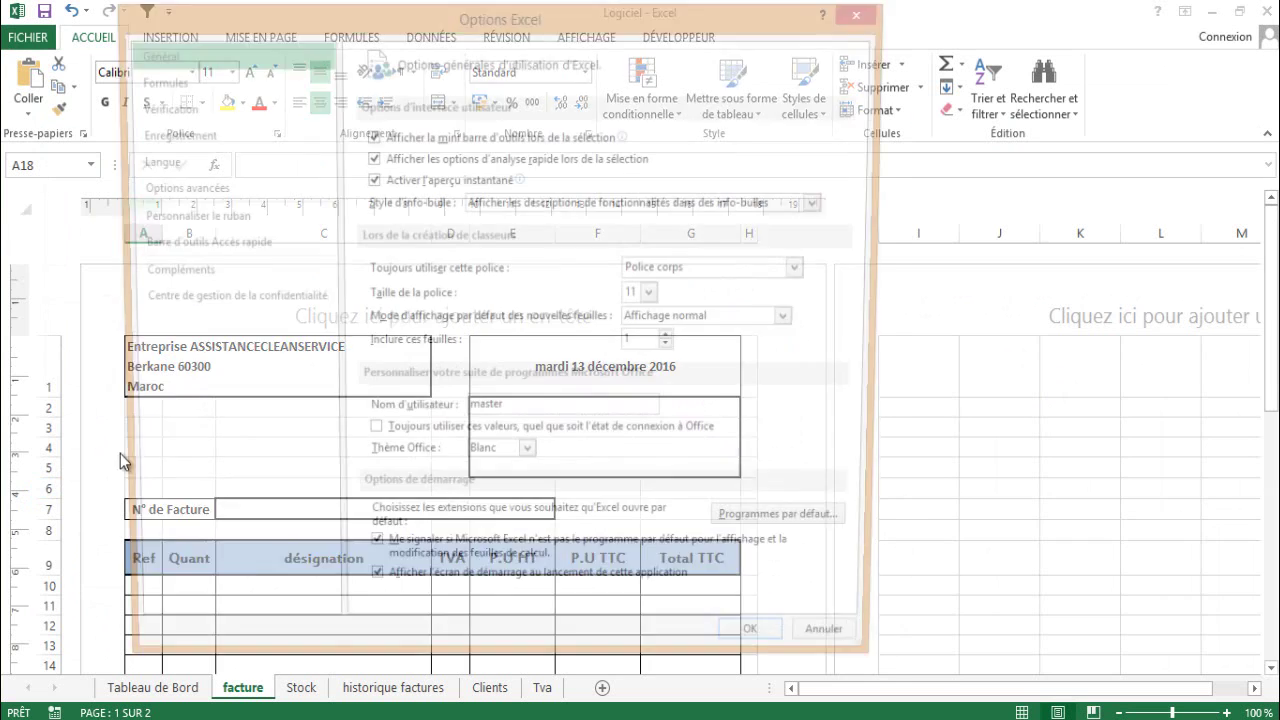
{"action": "left_click_drag", "start_coordinate": [259, 11], "coordinate": [257, 21]}
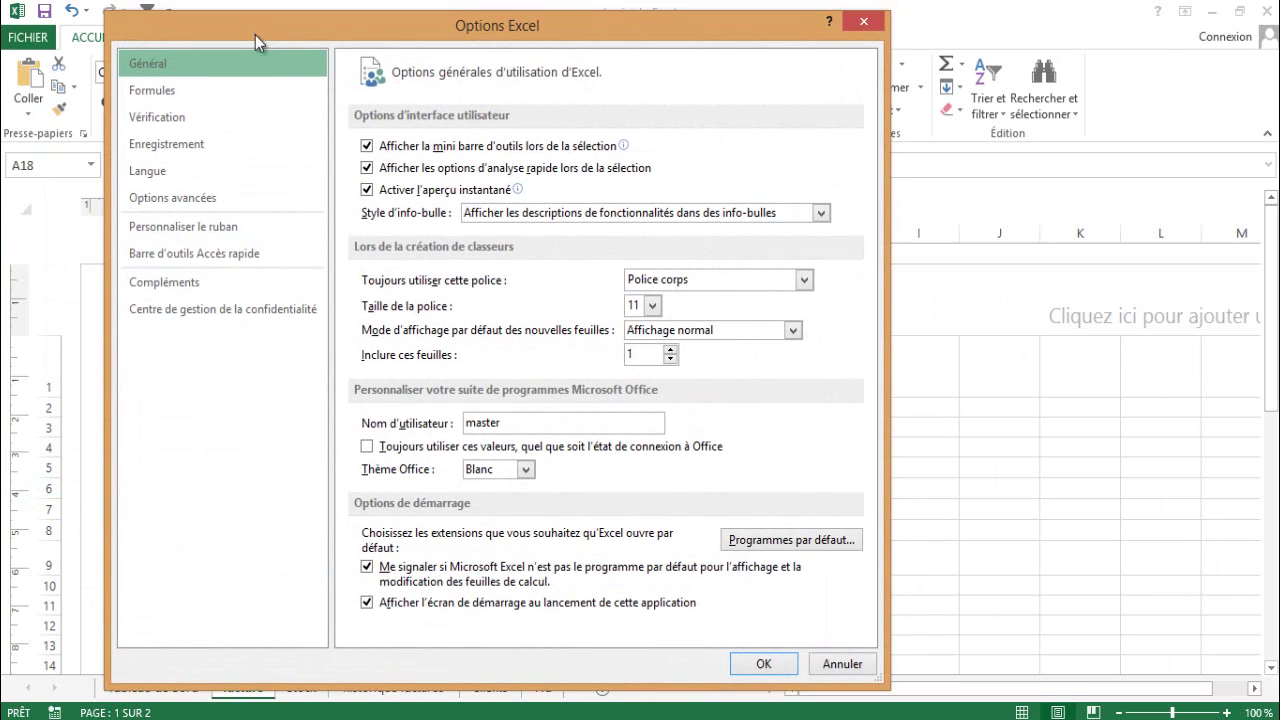
{"action": "left_click", "coordinate": [158, 231]}
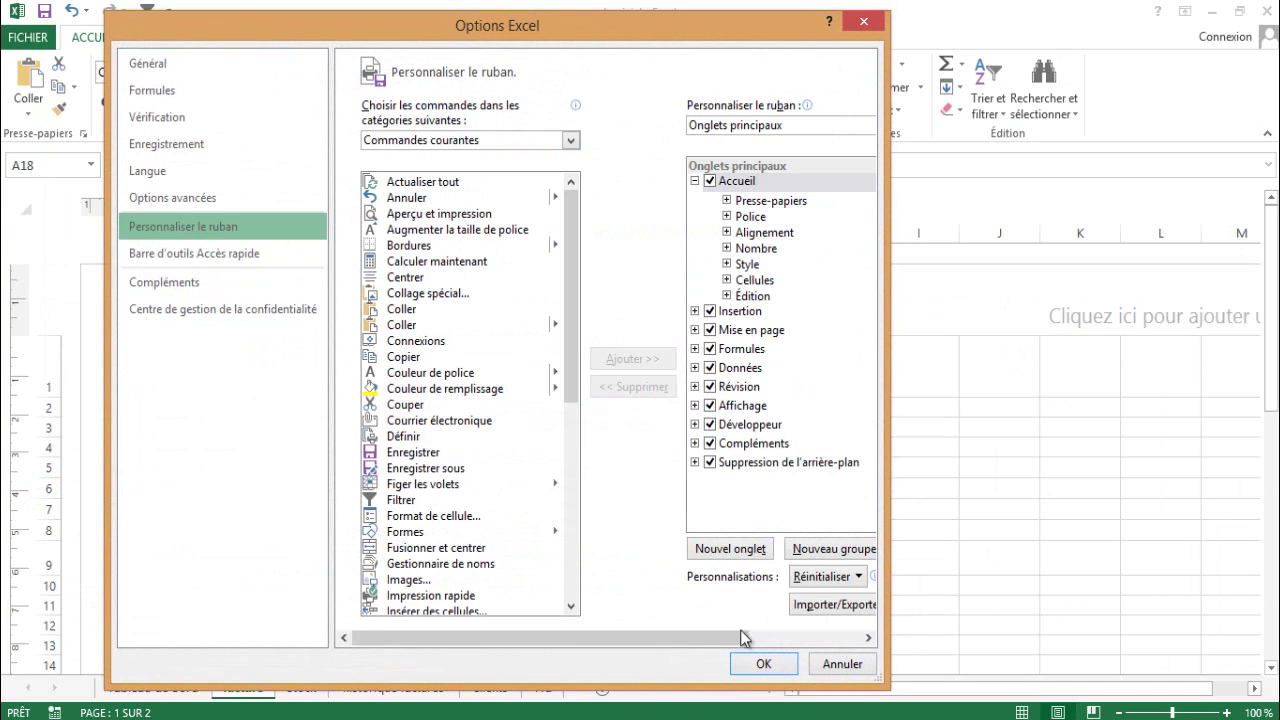
{"action": "left_click", "coordinate": [860, 22]}
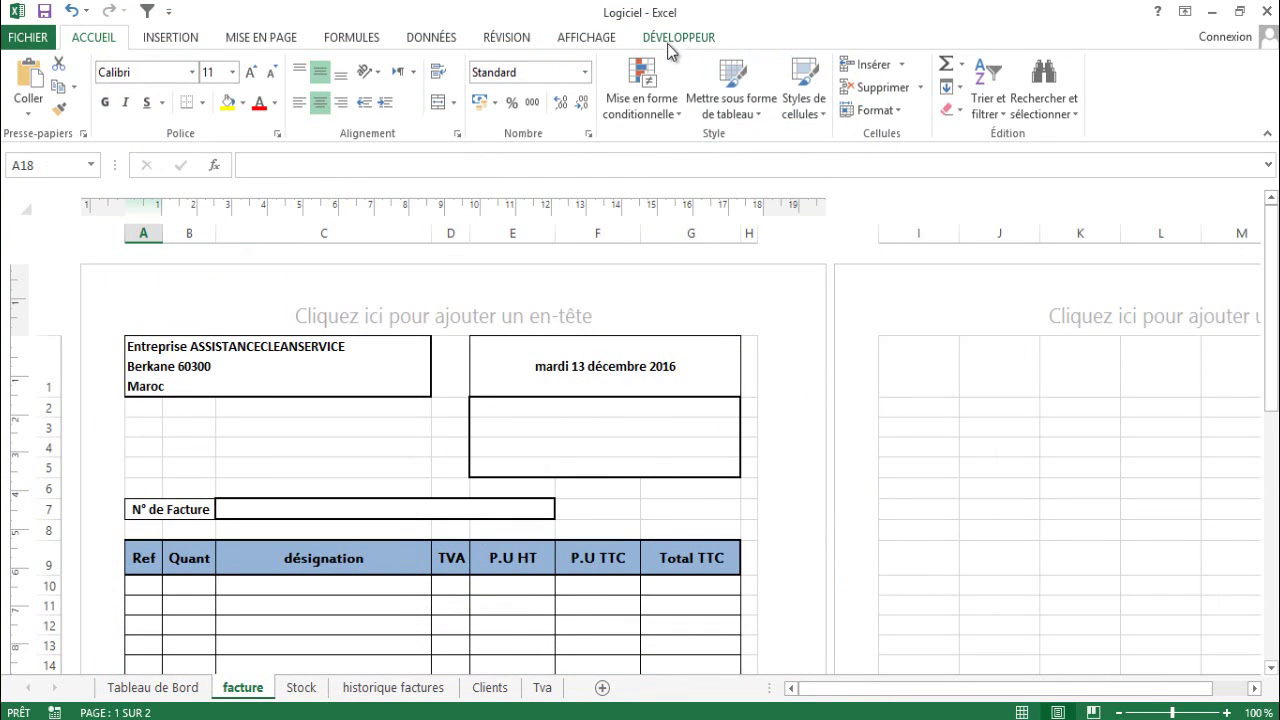
Bring up the Développeur tab, then select cell A10 and the company details box
{"action": "left_click", "coordinate": [578, 40]}
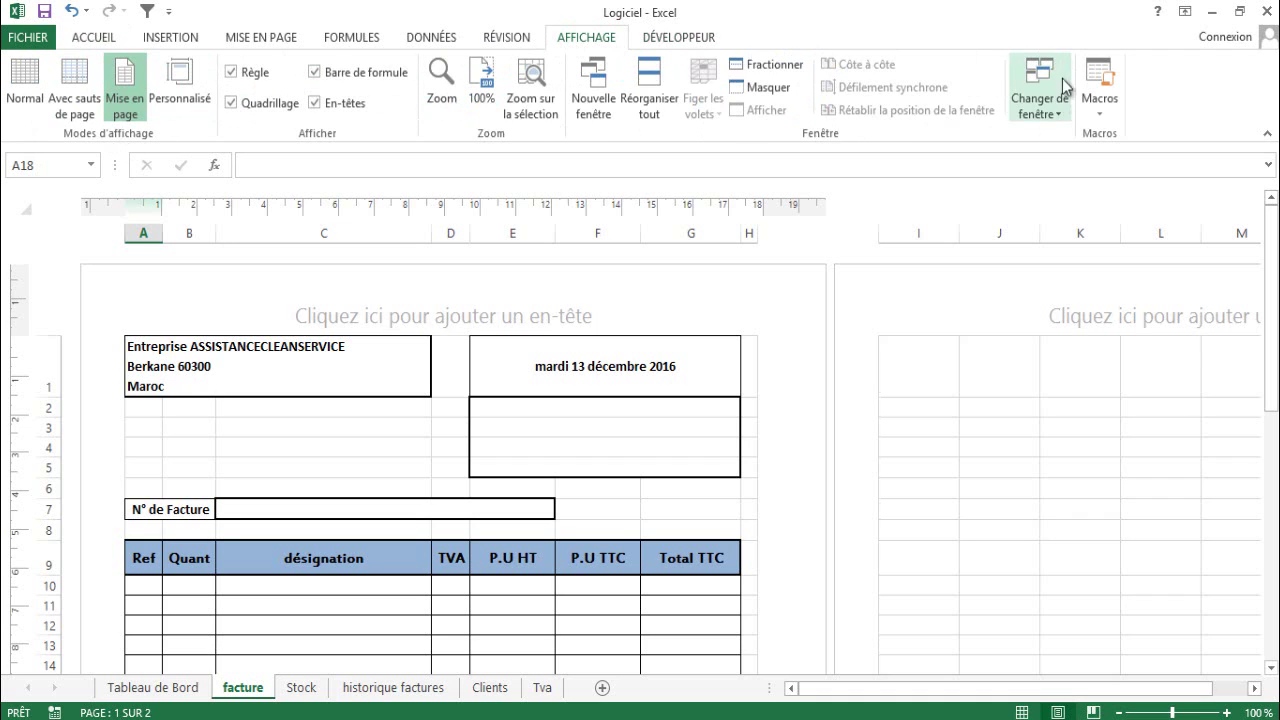
{"action": "left_click", "coordinate": [97, 42]}
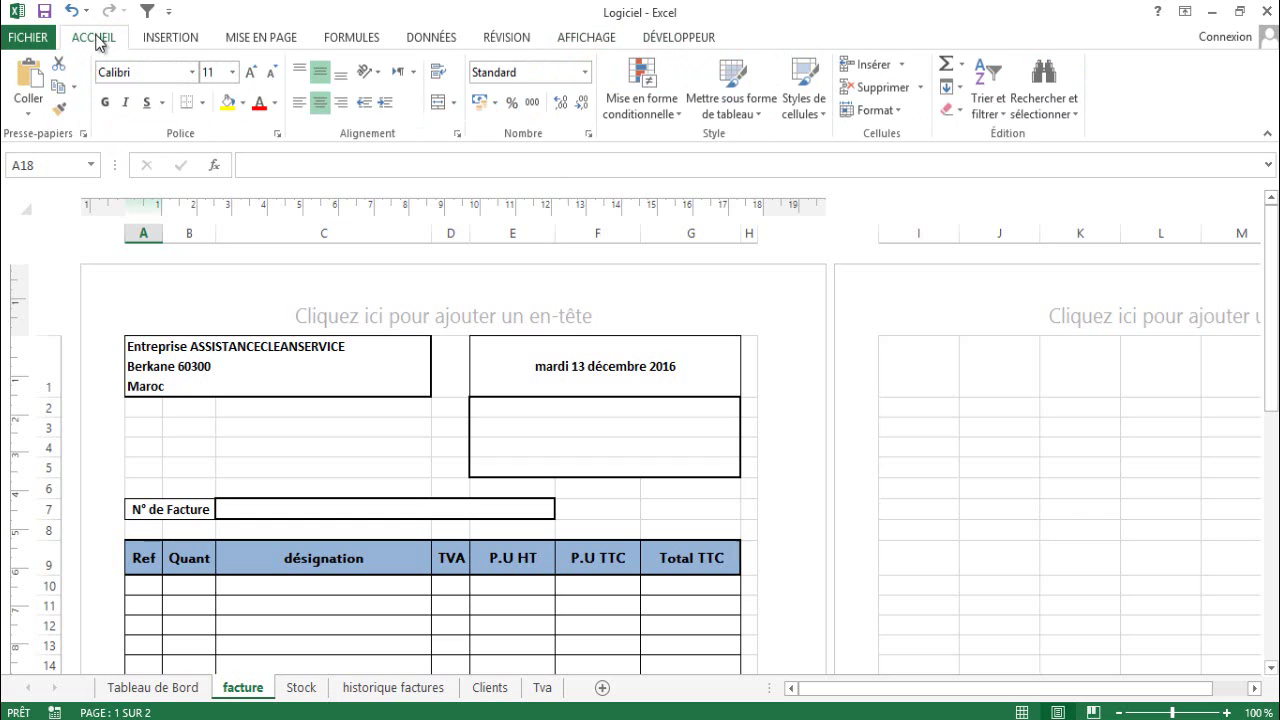
{"action": "left_click", "coordinate": [684, 42]}
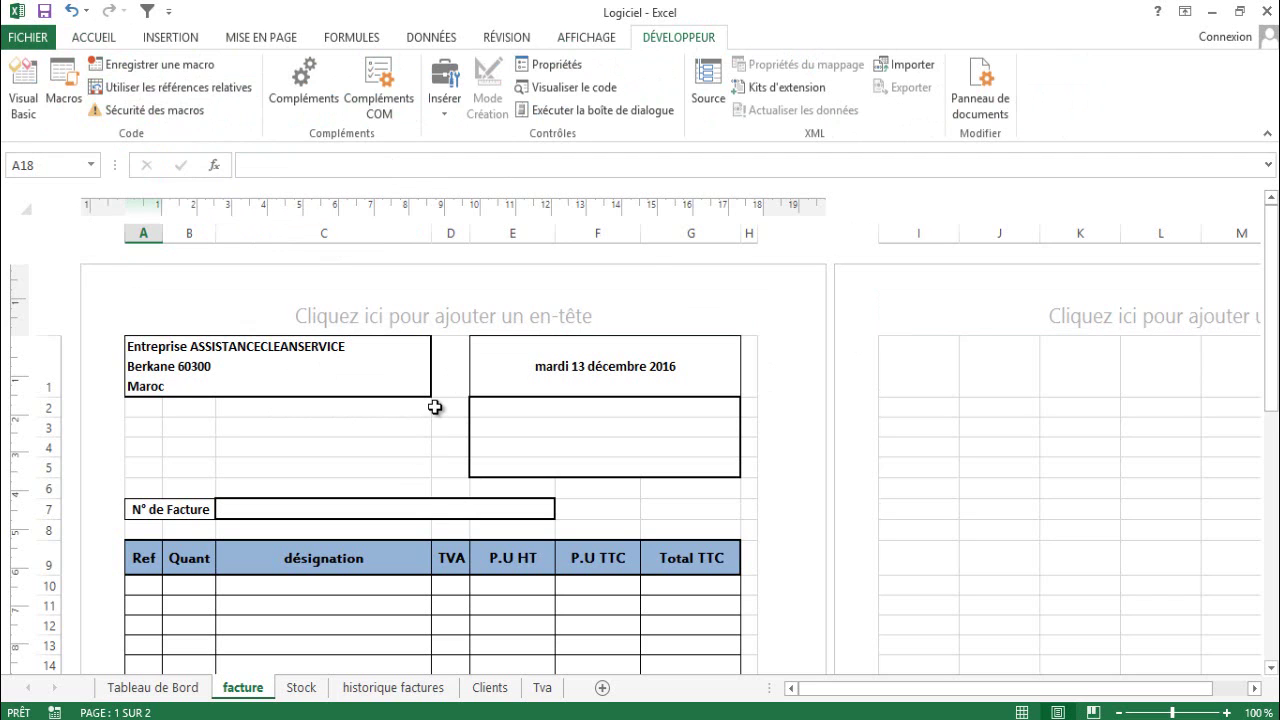
{"action": "scroll", "coordinate": [435, 407], "scroll_direction": "down", "scroll_amount": 4}
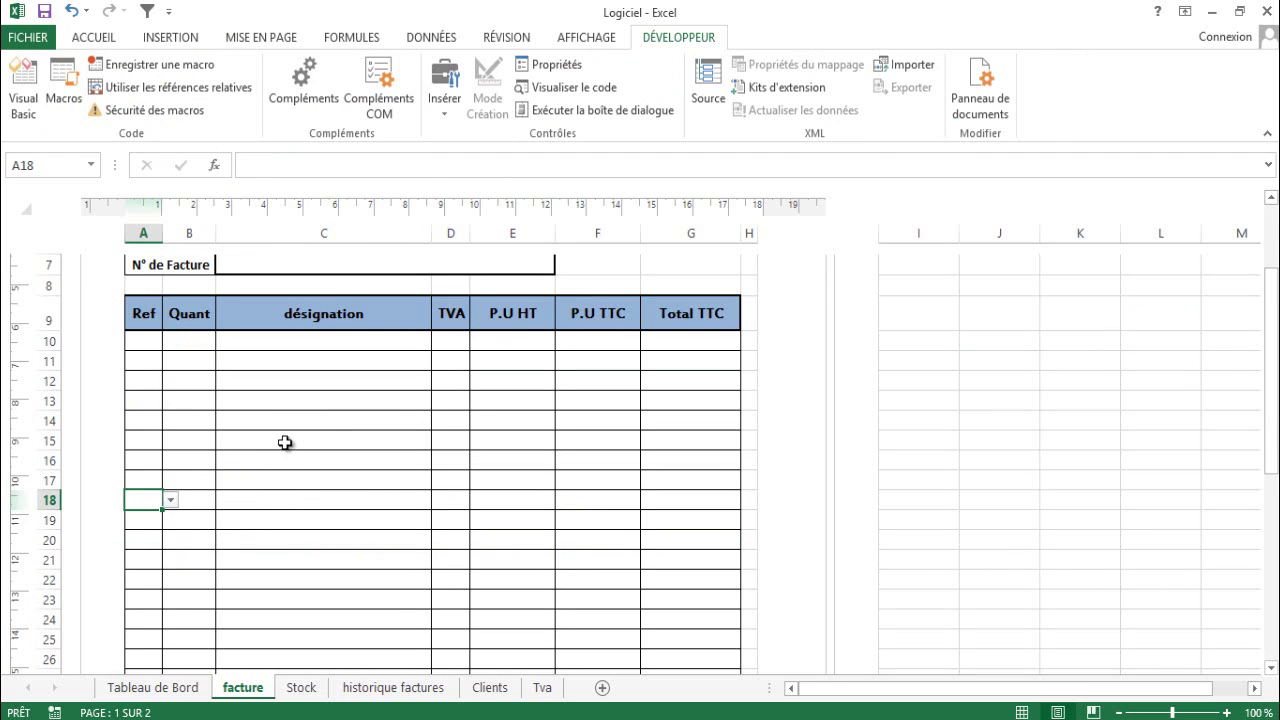
{"action": "left_click", "coordinate": [140, 341]}
{"action": "scroll", "coordinate": [171, 357], "scroll_direction": "up", "scroll_amount": 4}
{"action": "left_click", "coordinate": [300, 382]}
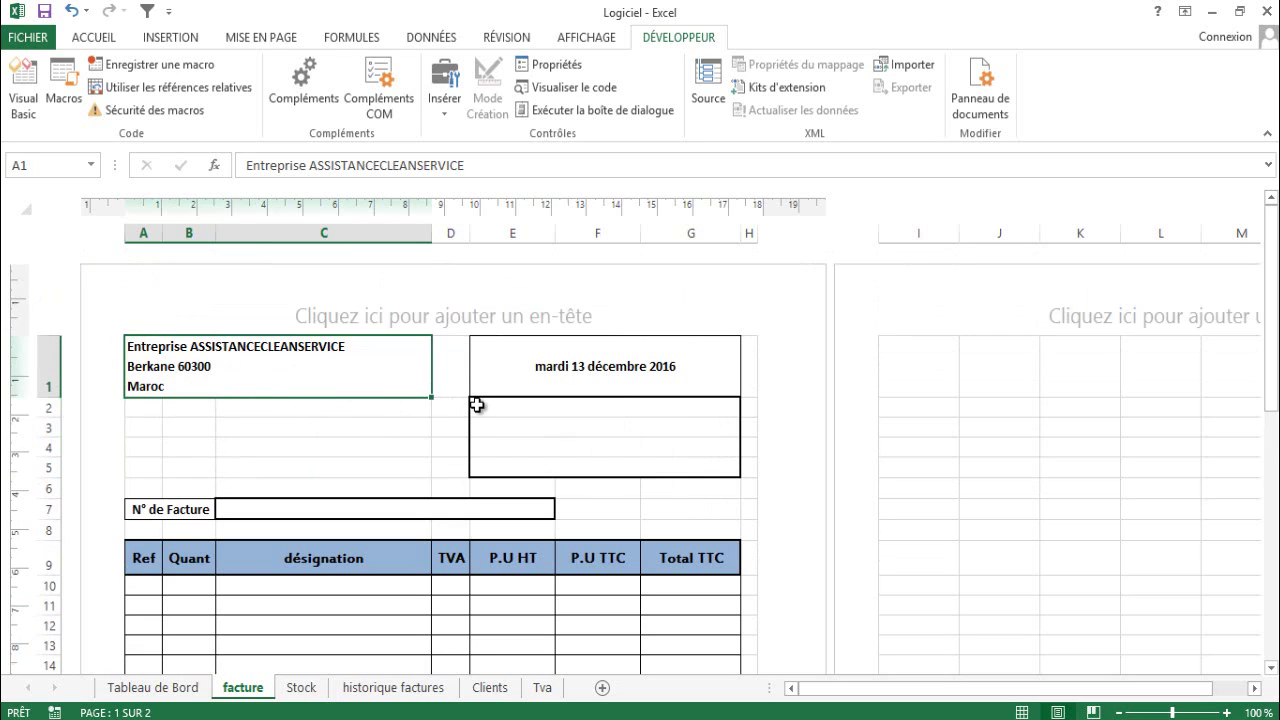
Start recording a new macro named reinitialiser
{"action": "left_click", "coordinate": [147, 69]}
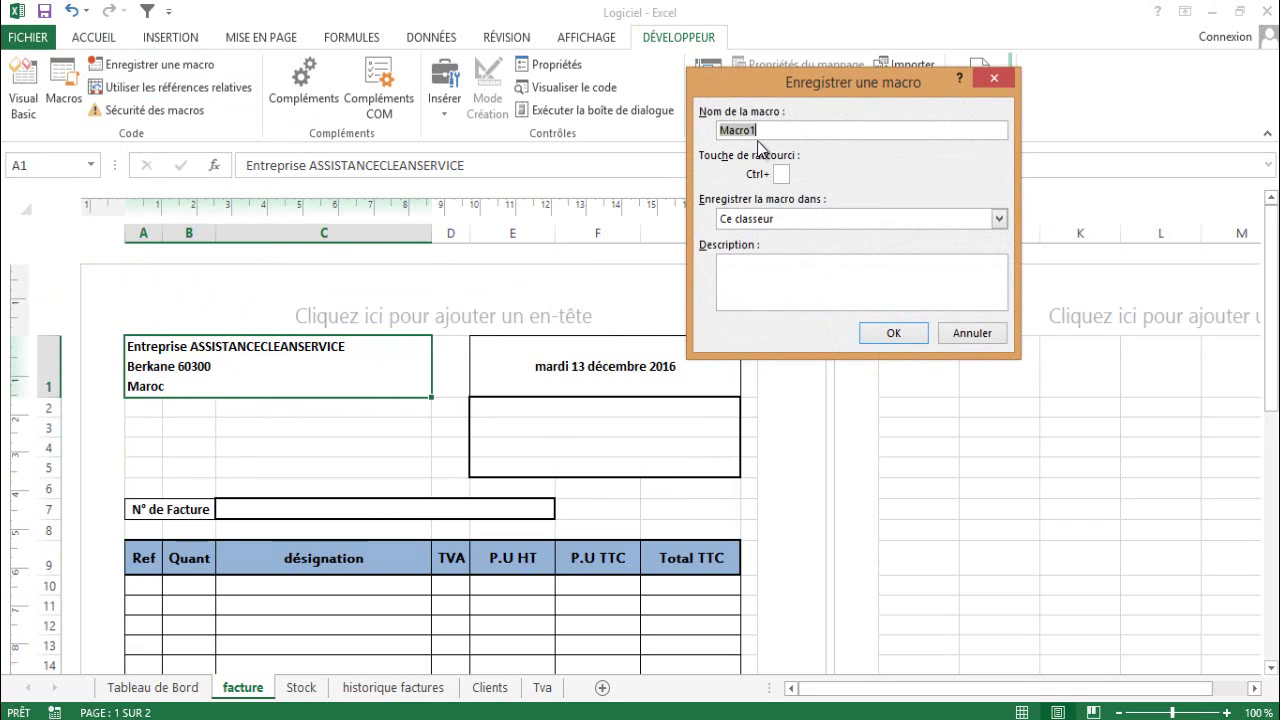
{"action": "type", "text": "reinitialiser"}
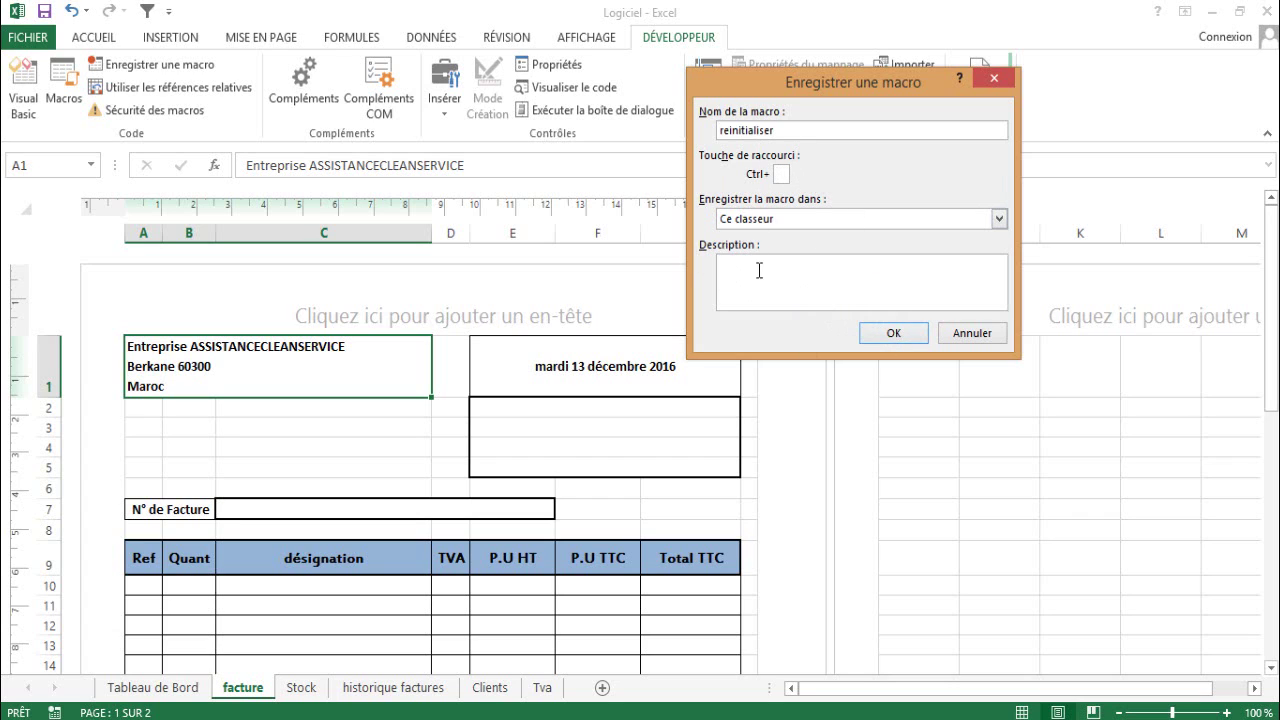
{"action": "left_click", "coordinate": [887, 333]}
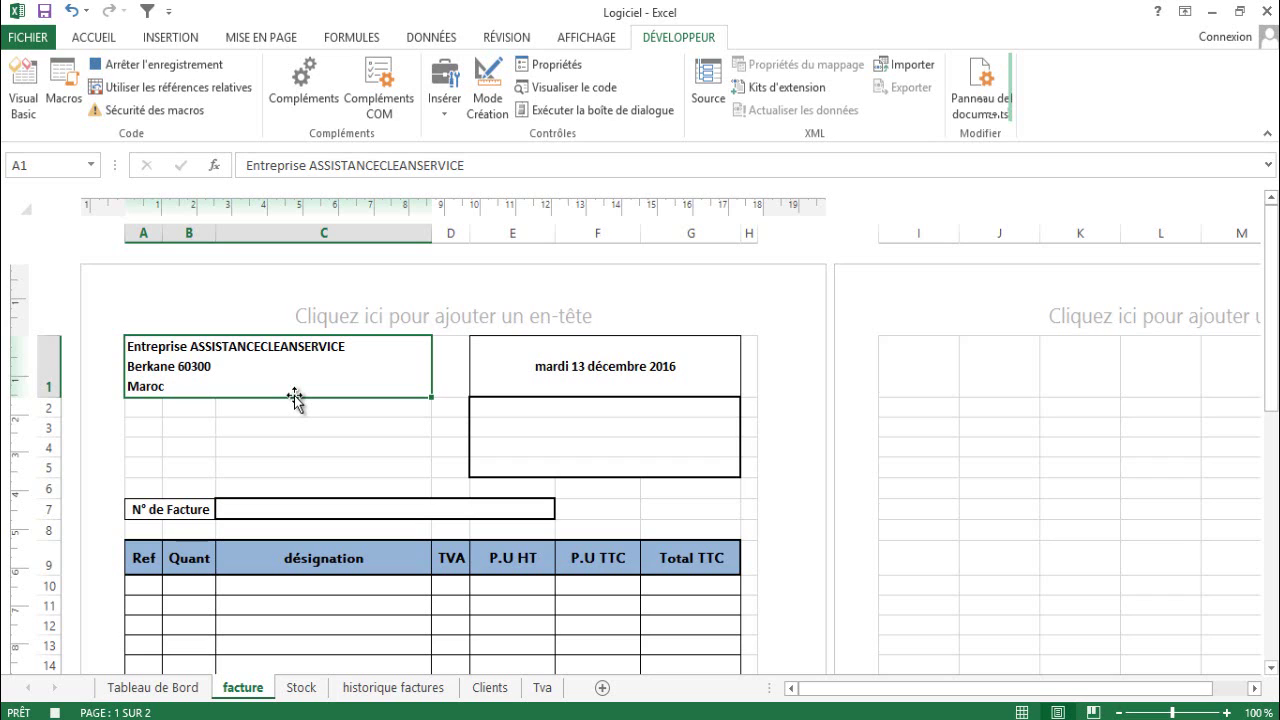
Clear the Ref A10:A40 and Quant B10:B40 cells, invoice number C7 and client box E2
{"action": "scroll", "coordinate": [295, 398], "scroll_direction": "down", "scroll_amount": 4}
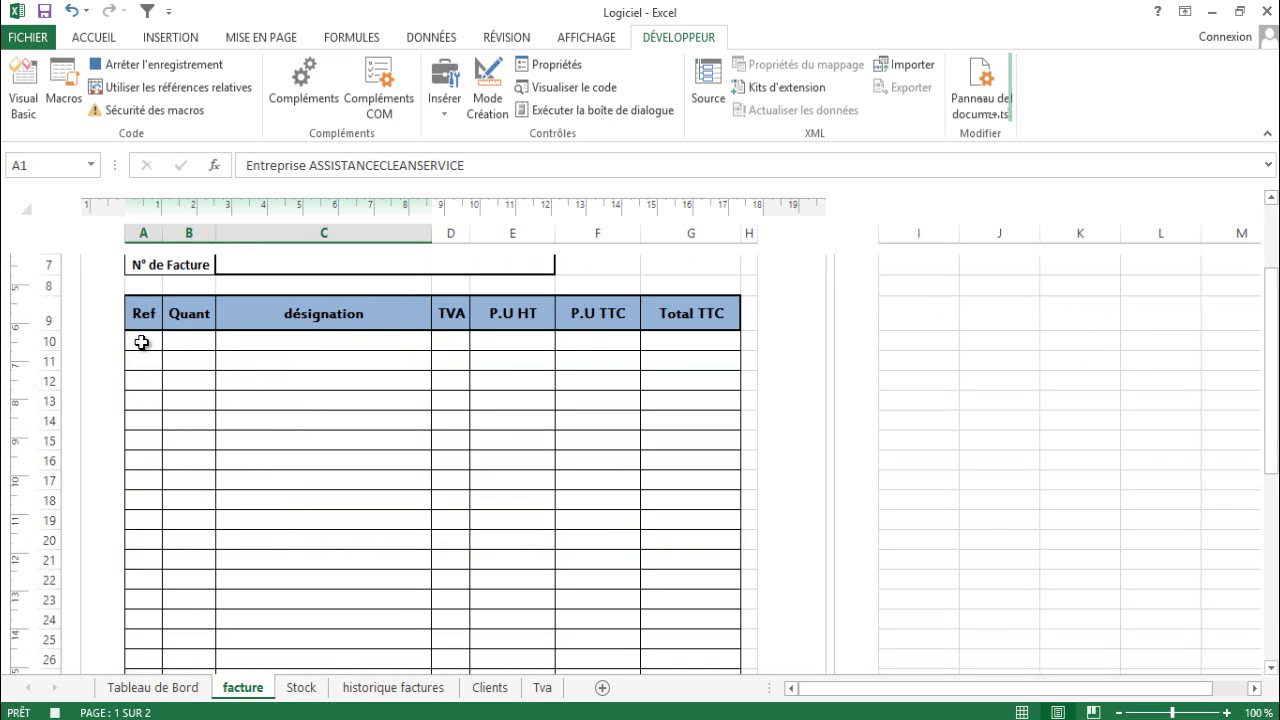
{"action": "left_click_drag", "start_coordinate": [142, 342], "coordinate": [152, 692]}
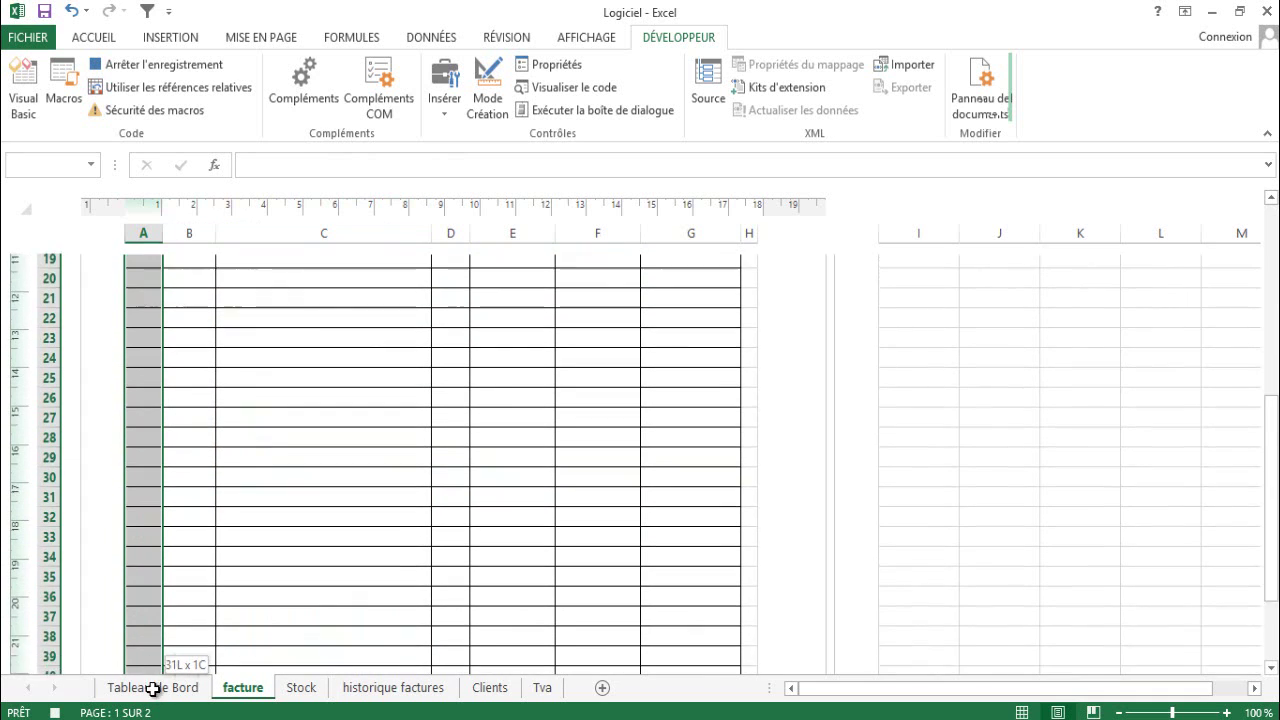
{"action": "left_click_drag", "start_coordinate": [152, 692], "coordinate": [150, 599]}
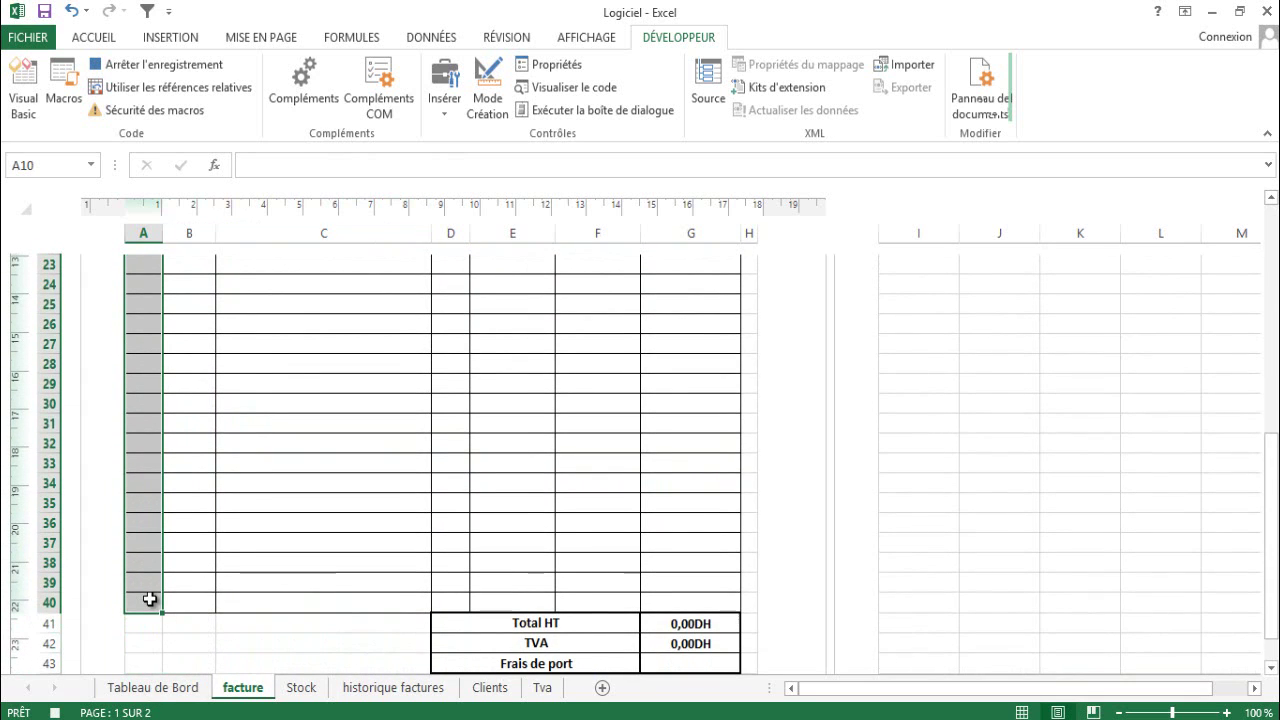
{"action": "scroll", "coordinate": [150, 599], "scroll_direction": "up", "scroll_amount": 7}
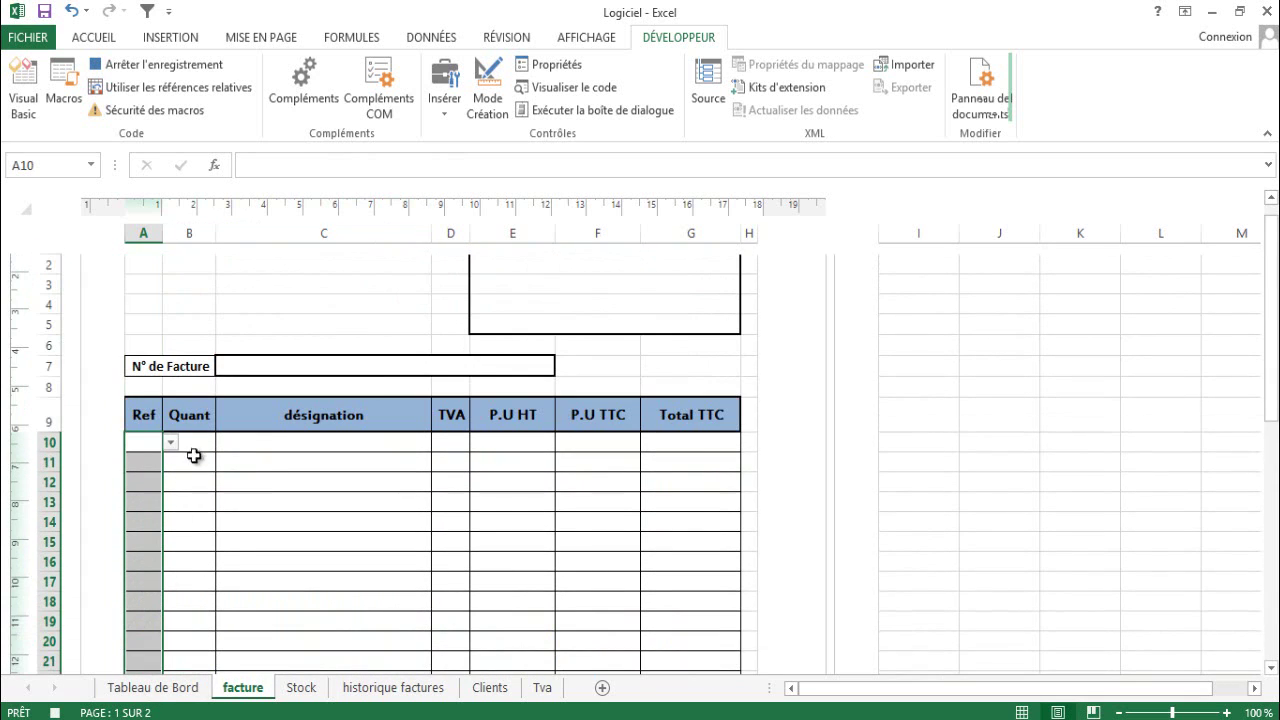
{"action": "mouse_move", "coordinate": [194, 440]}
{"action": "left_mouse_down"}
{"action": "mouse_move", "coordinate": [200, 716]}
{"action": "mouse_move", "coordinate": [202, 571]}
{"action": "left_mouse_up"}
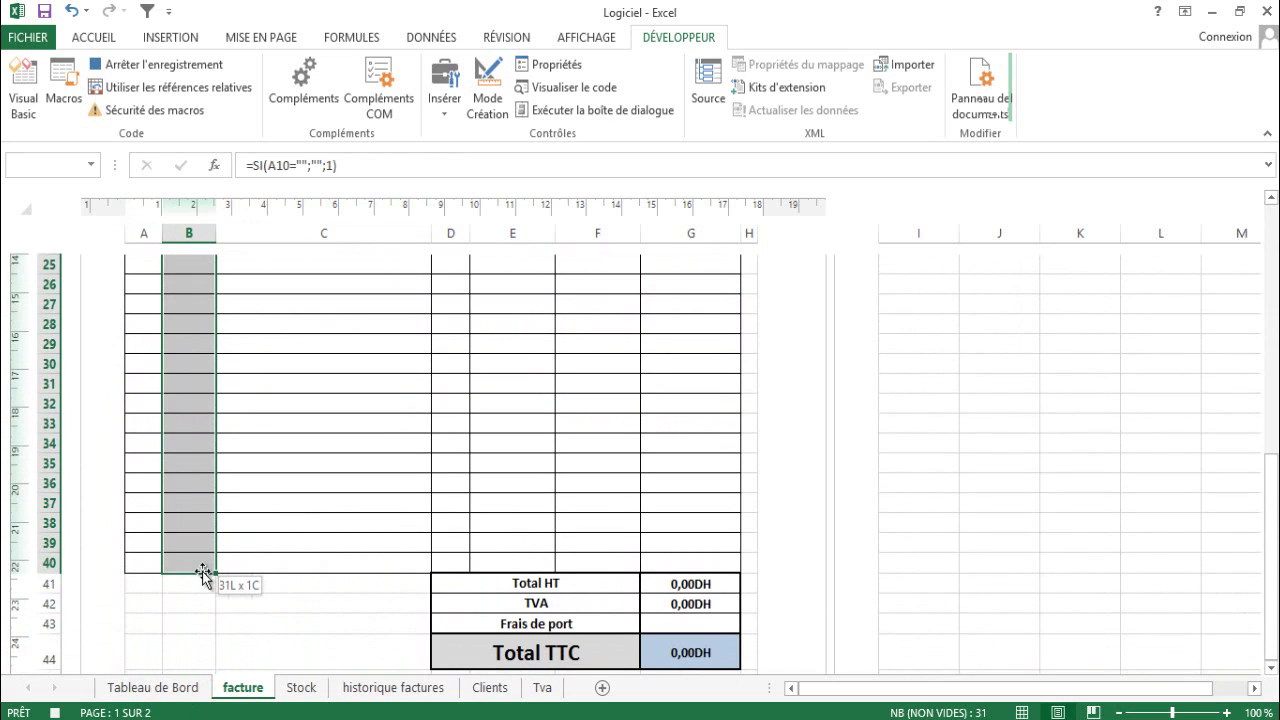
{"action": "left_click_drag", "start_coordinate": [202, 571], "coordinate": [202, 571]}
{"action": "scroll", "coordinate": [202, 571], "scroll_direction": "up", "scroll_amount": 8}
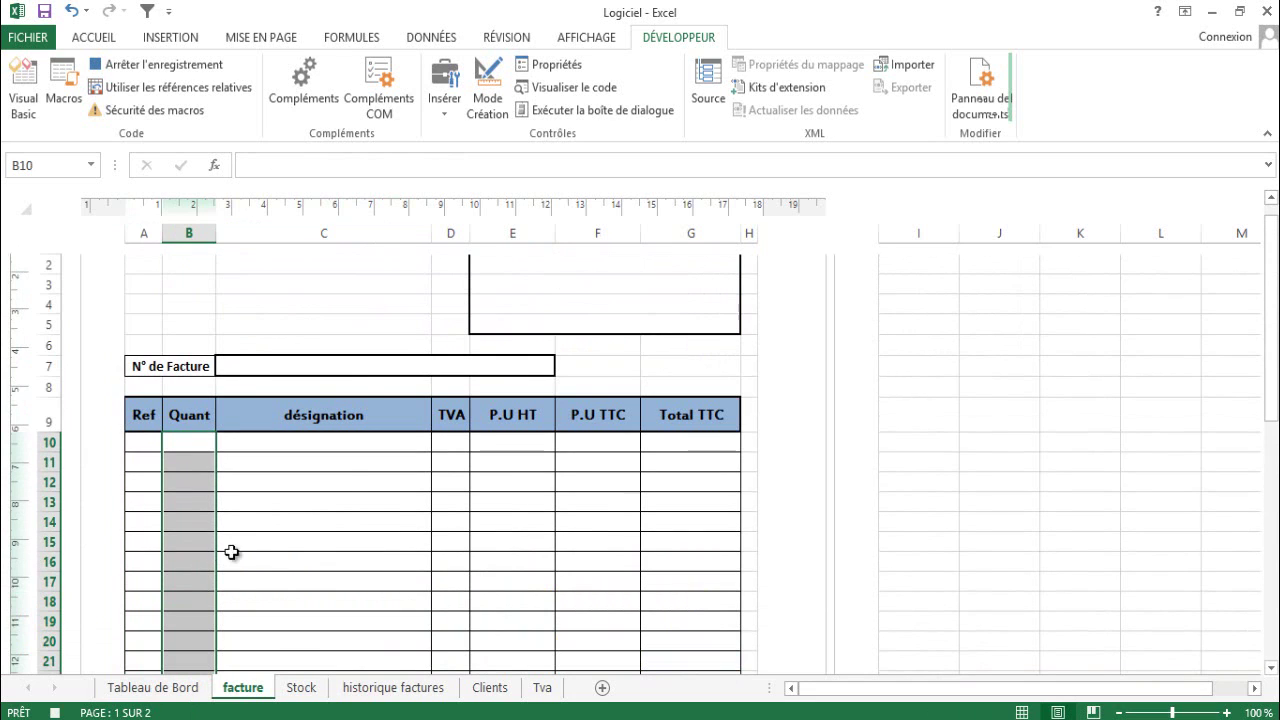
{"action": "scroll", "coordinate": [346, 474], "scroll_direction": "up", "scroll_amount": 3}
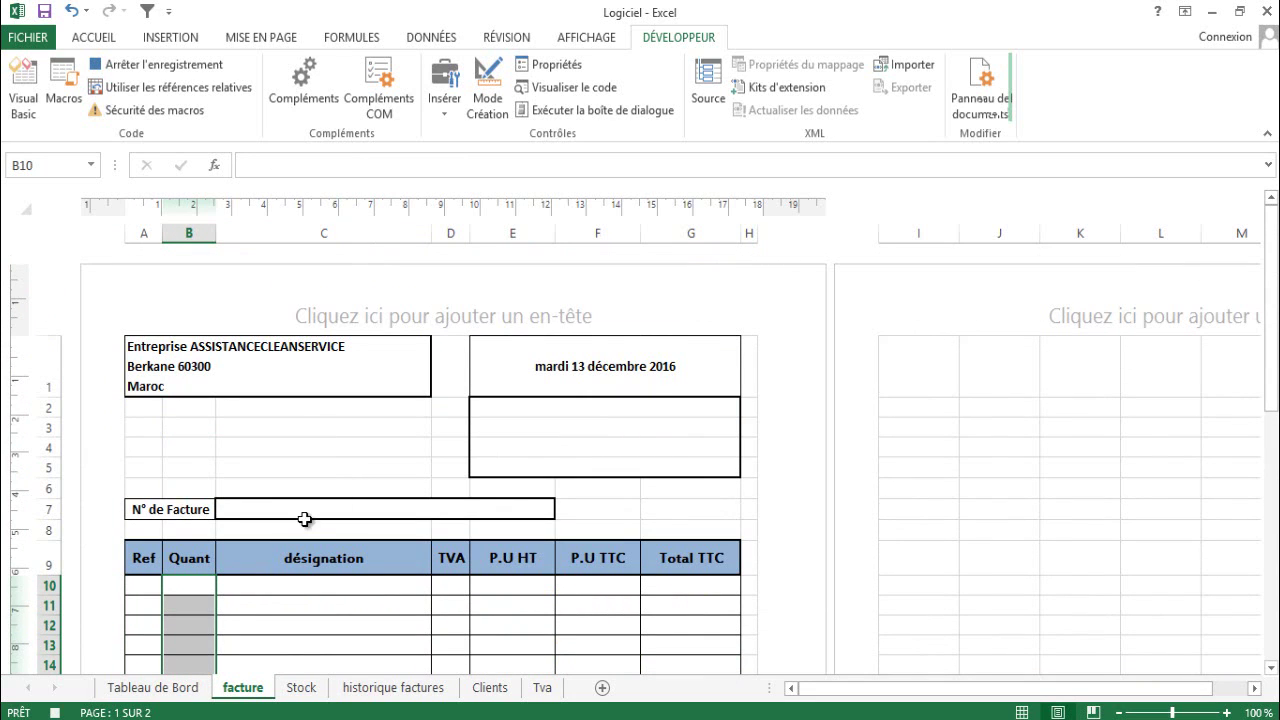
{"action": "left_click", "coordinate": [374, 511]}
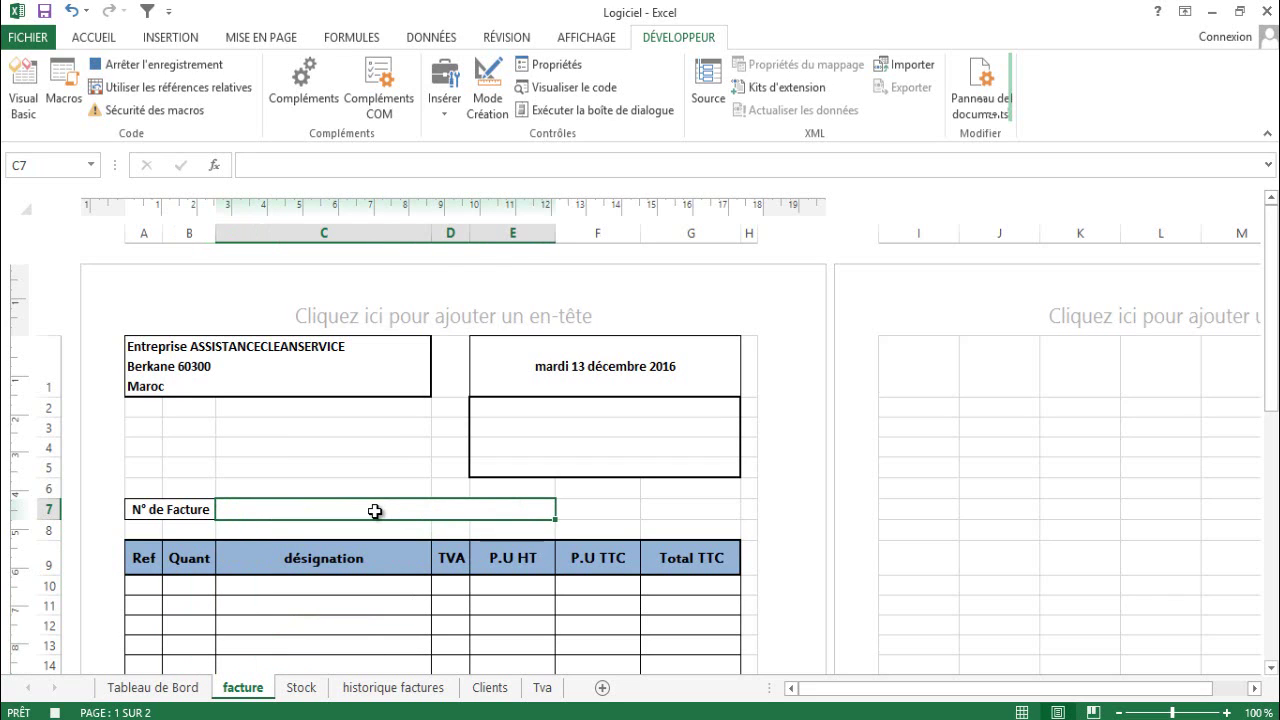
{"action": "left_click", "coordinate": [568, 408]}
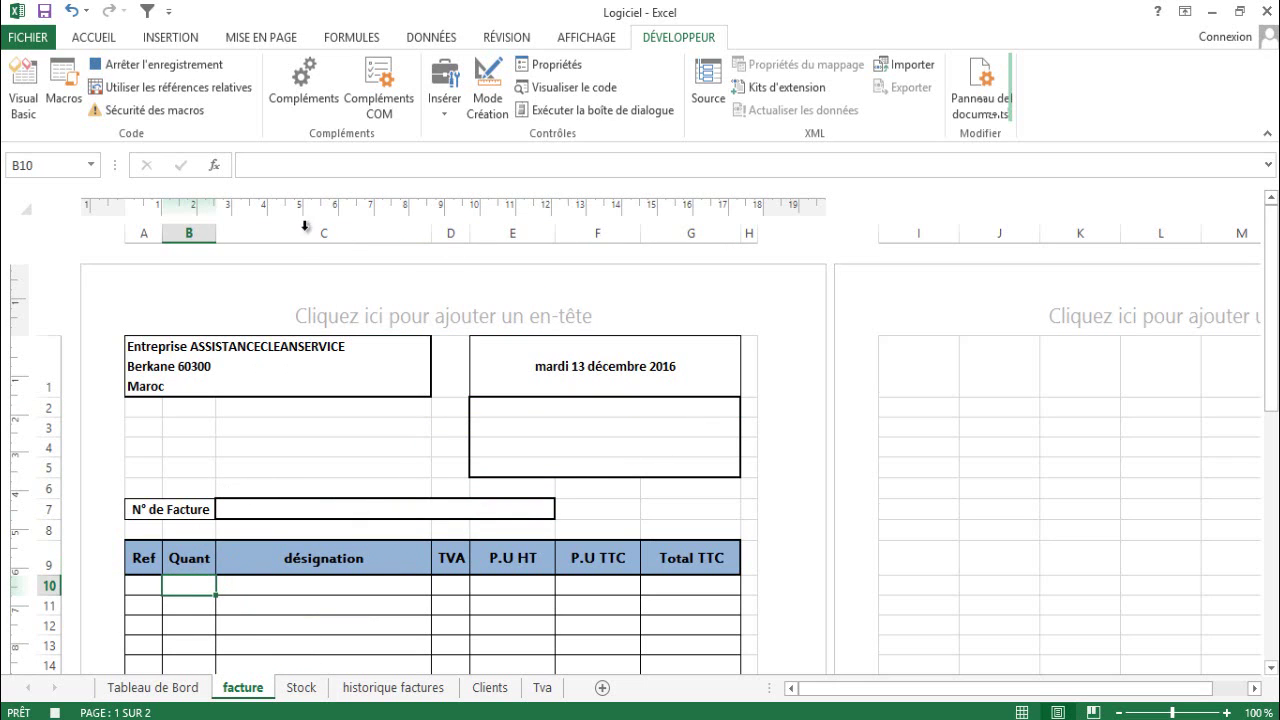
Enter =SI(A10="";"";1) in B10 using the Logique > SI function arguments
{"action": "left_click", "coordinate": [350, 37]}
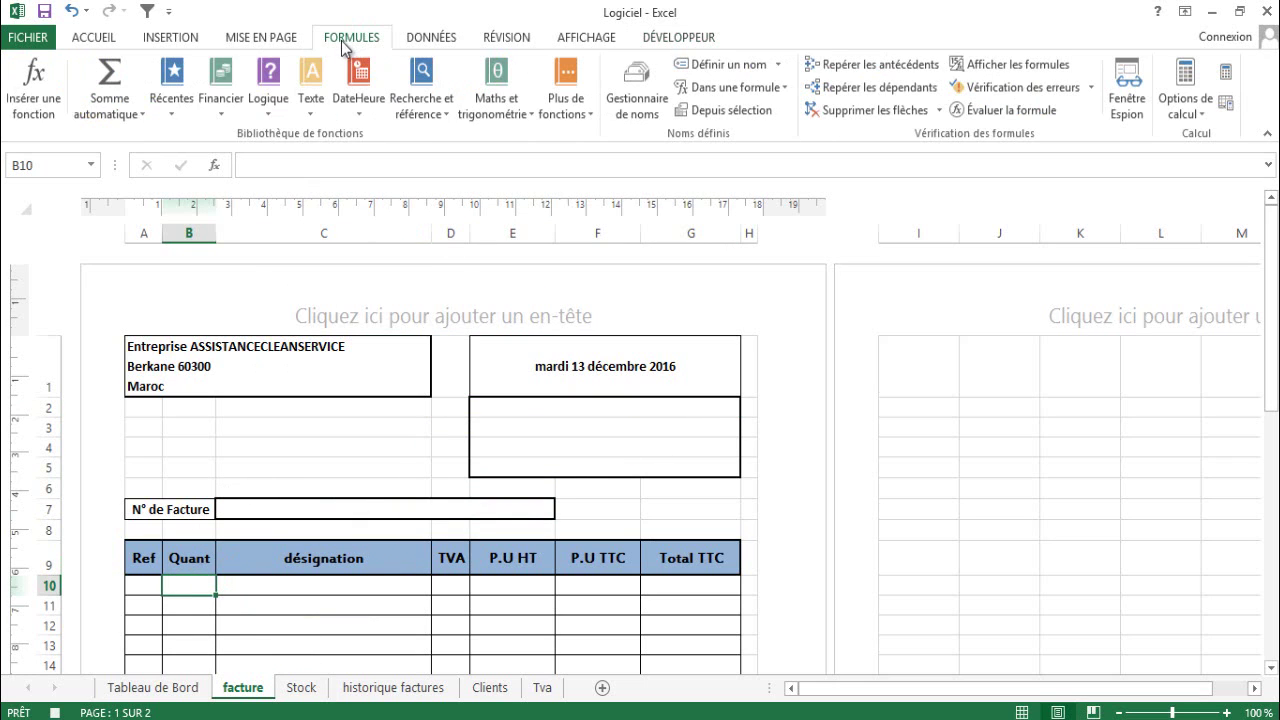
{"action": "left_click", "coordinate": [268, 108]}
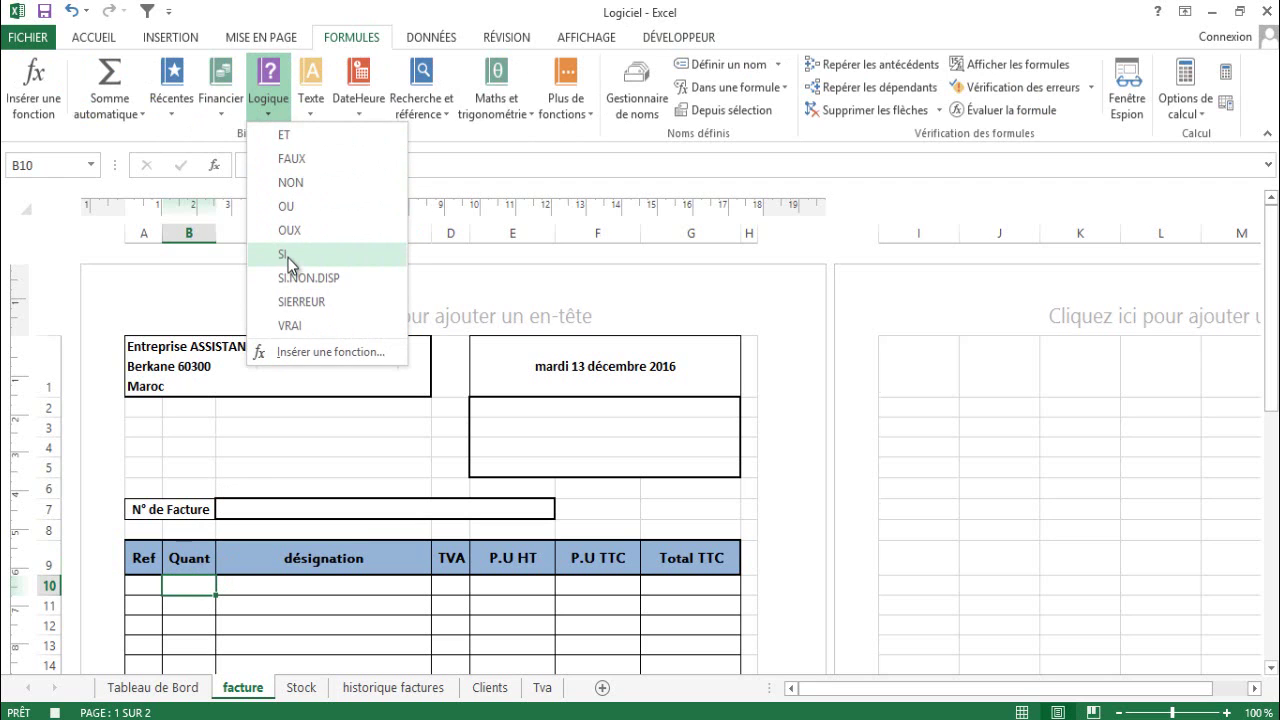
{"action": "left_click", "coordinate": [288, 254]}
{"action": "left_click_drag", "start_coordinate": [757, 85], "coordinate": [707, 165]}
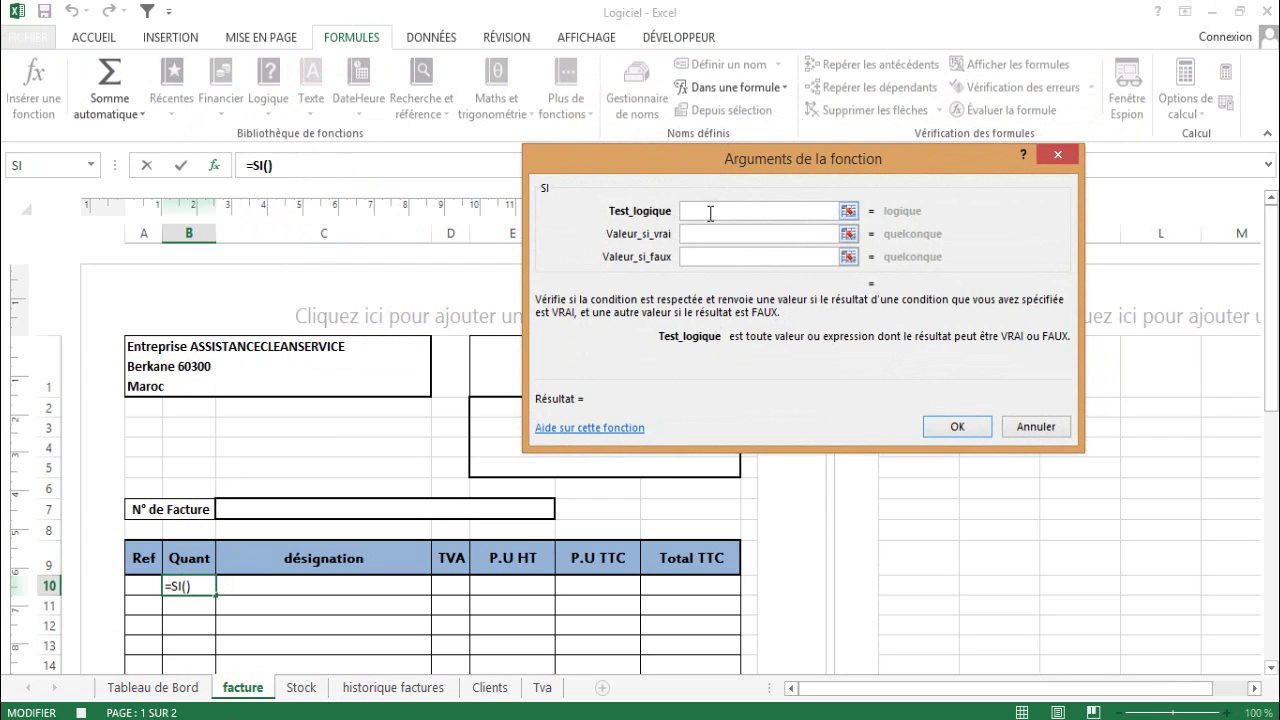
{"action": "left_click", "coordinate": [148, 586]}
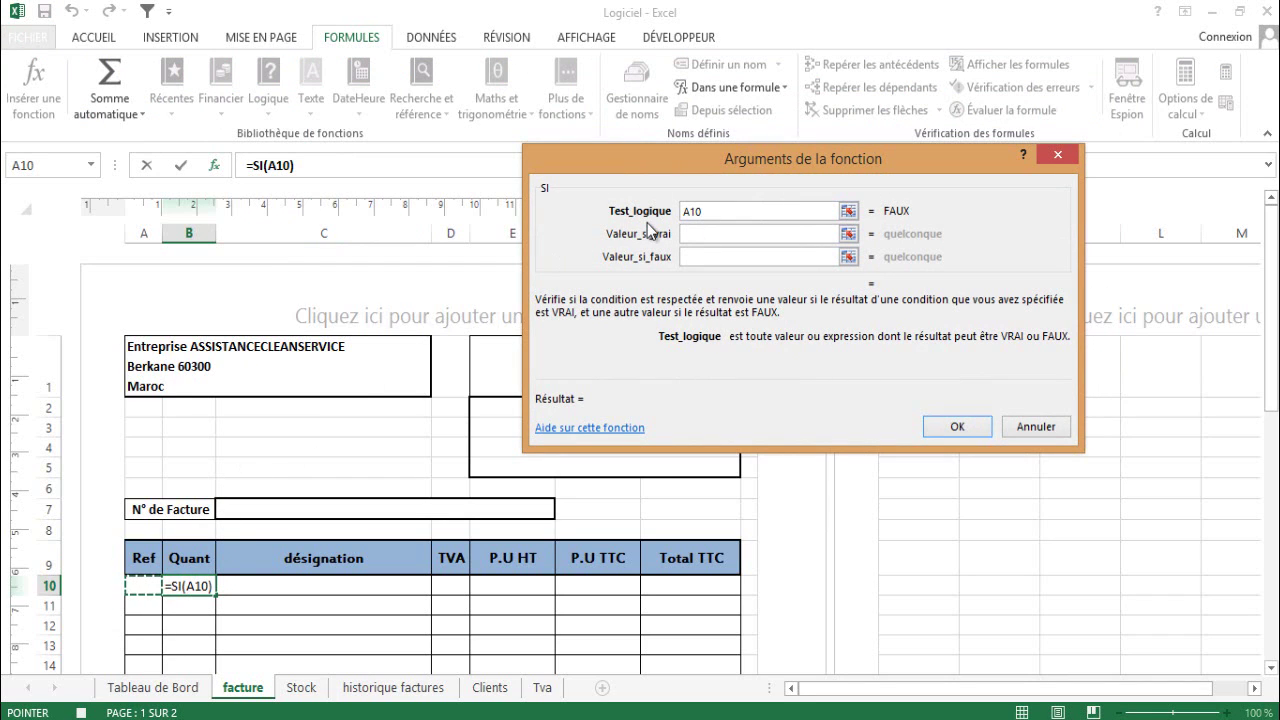
{"action": "type", "text": "="}
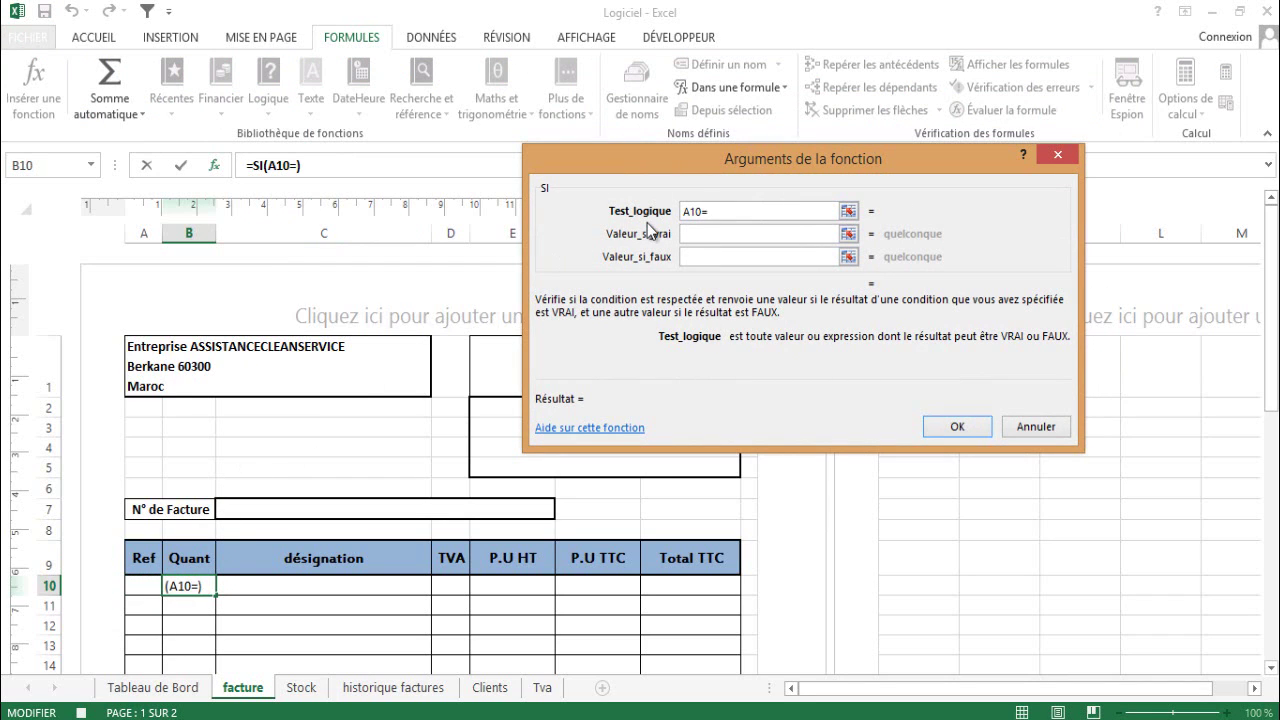
{"action": "type", "text": "\"\""}
{"action": "key", "text": "Tab"}
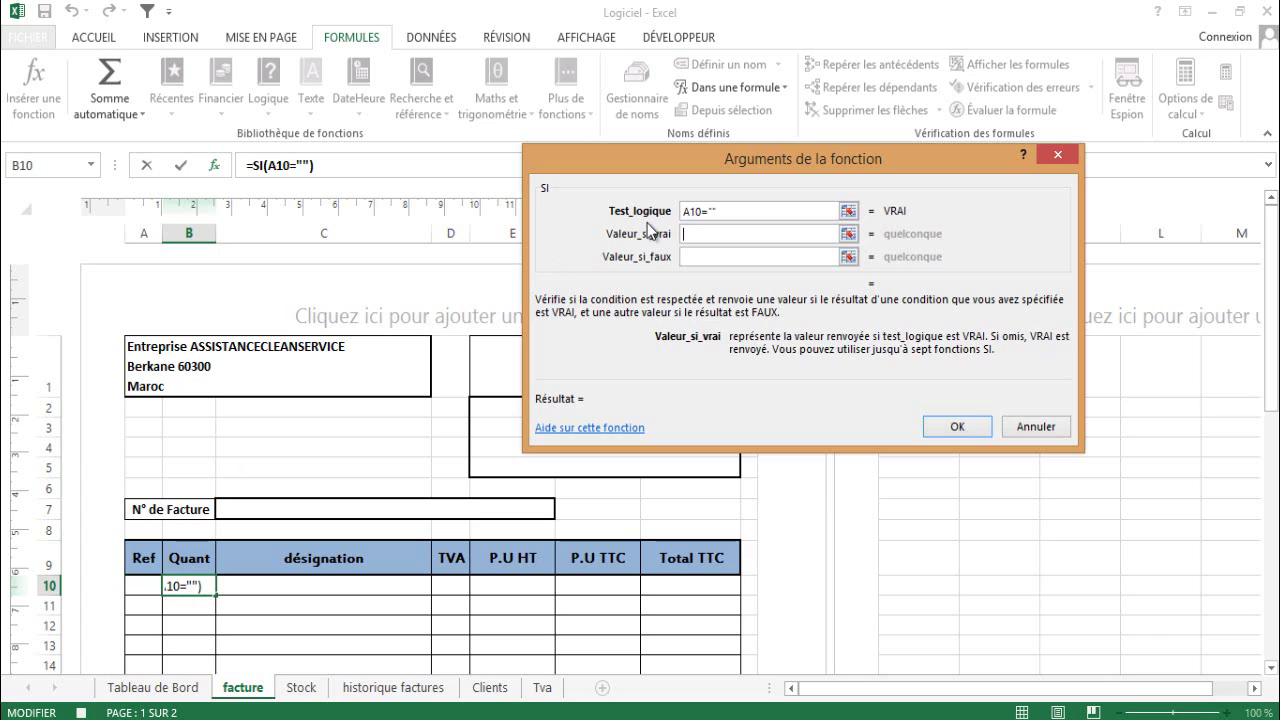
{"action": "type", "text": "\"\""}
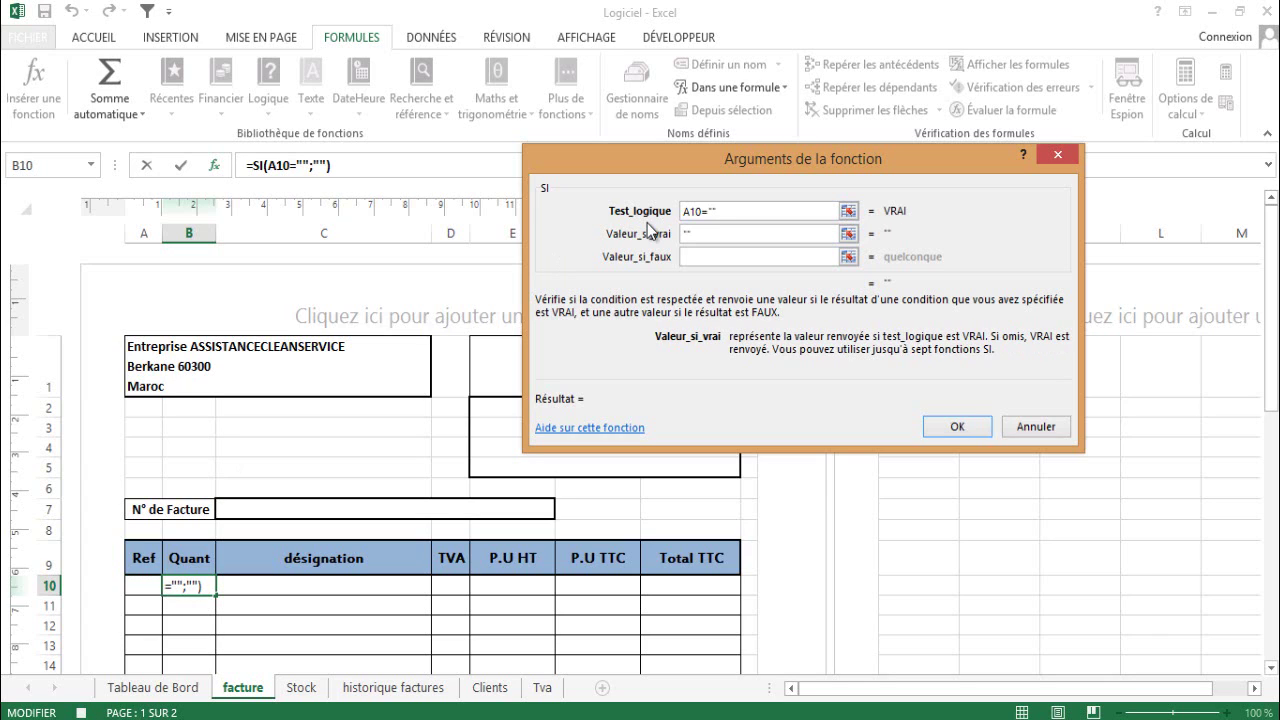
{"action": "left_click", "coordinate": [737, 257]}
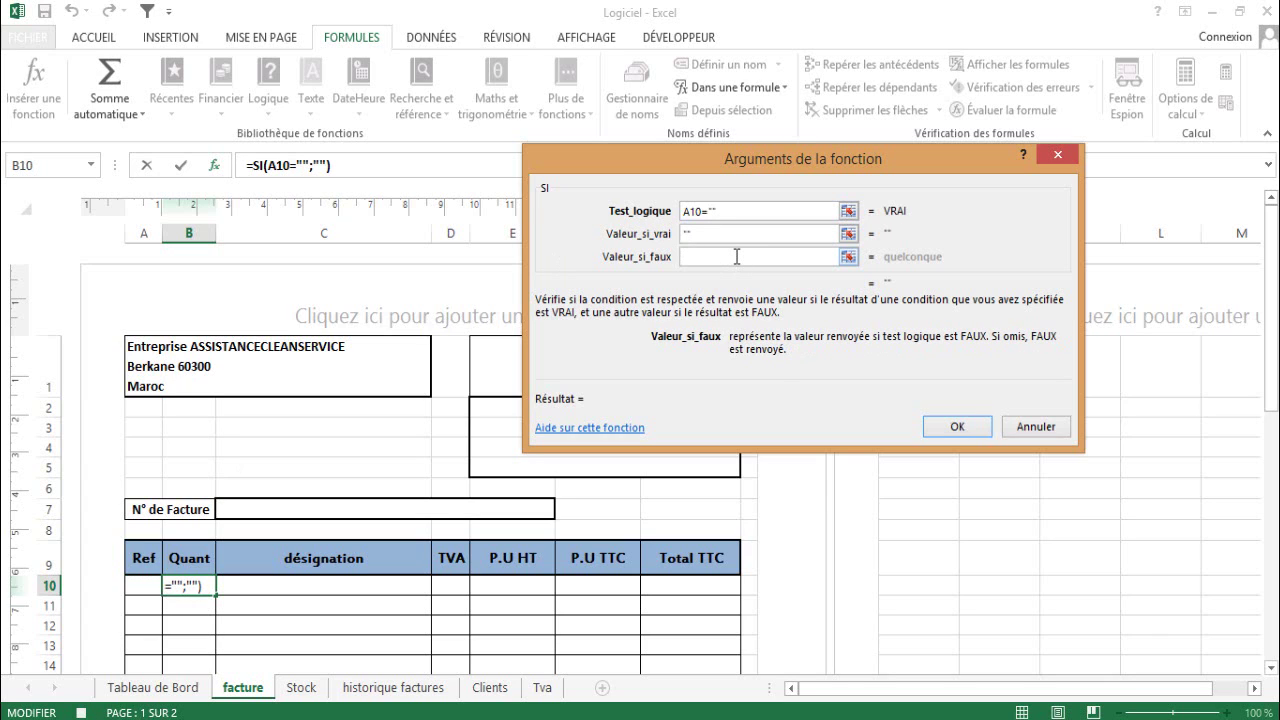
{"action": "type", "text": "1"}
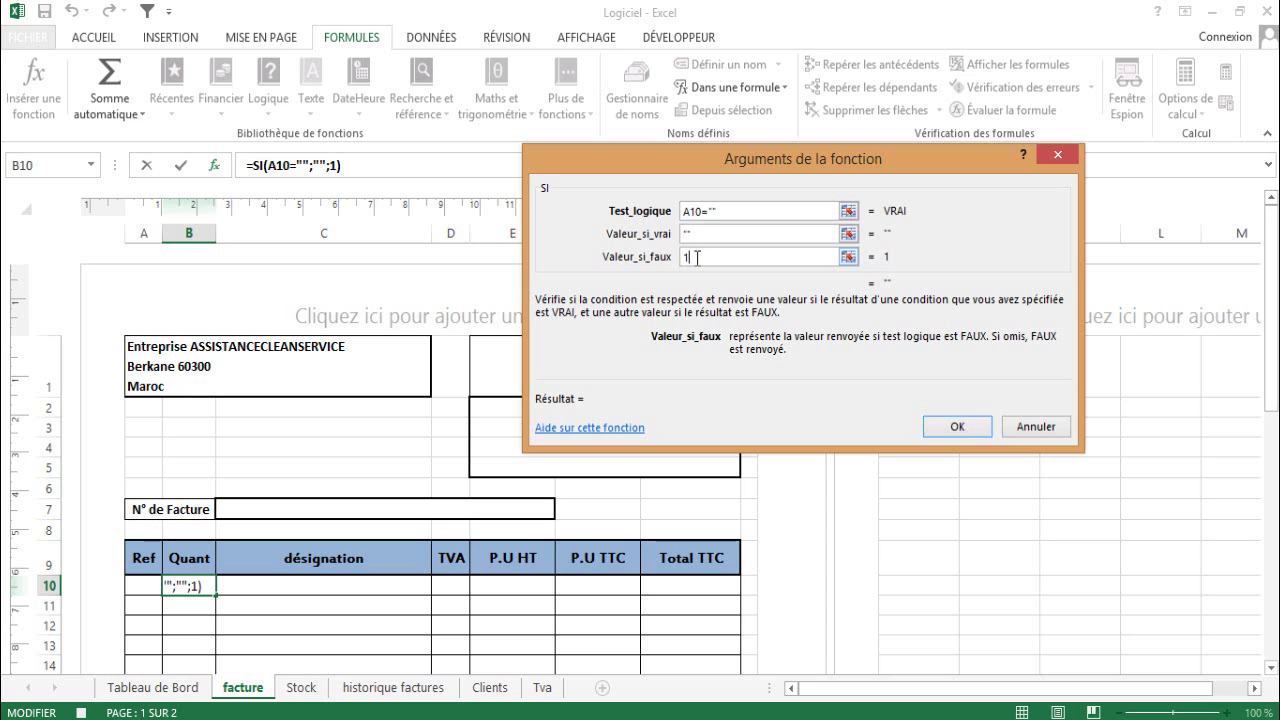
{"action": "left_click", "coordinate": [960, 428]}
{"action": "scroll", "coordinate": [163, 497], "scroll_direction": "down", "scroll_amount": 3}
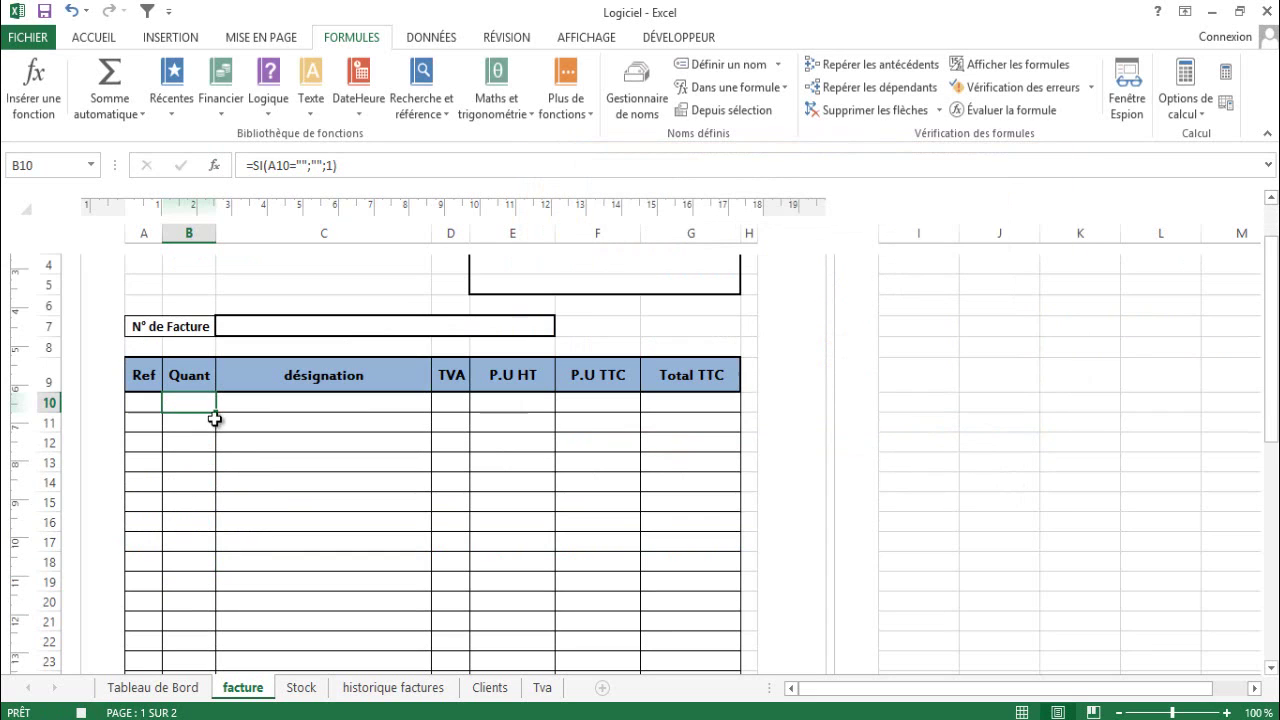
Copy the B10 quantity formula down column B, return to A1 and stop recording
{"action": "mouse_move", "coordinate": [216, 411]}
{"action": "left_mouse_down"}
{"action": "mouse_move", "coordinate": [214, 672]}
{"action": "mouse_move", "coordinate": [207, 648]}
{"action": "left_mouse_up"}
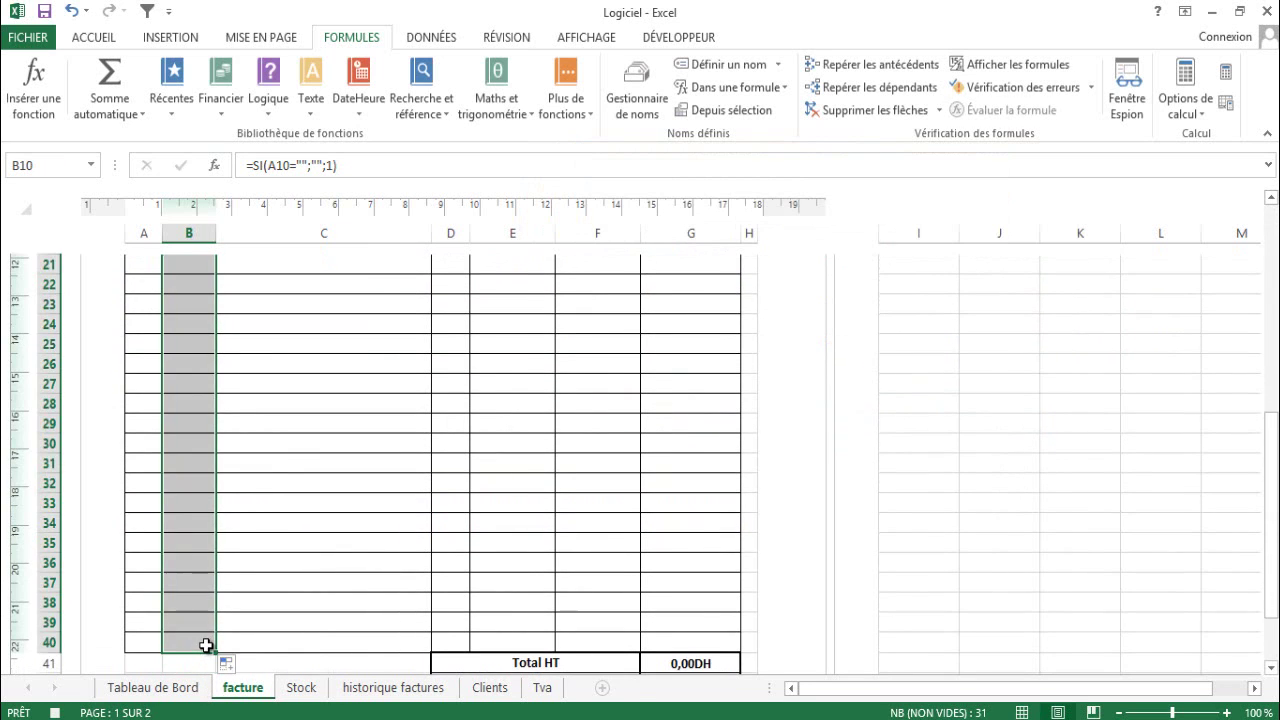
{"action": "scroll", "coordinate": [290, 509], "scroll_direction": "up", "scroll_amount": 8}
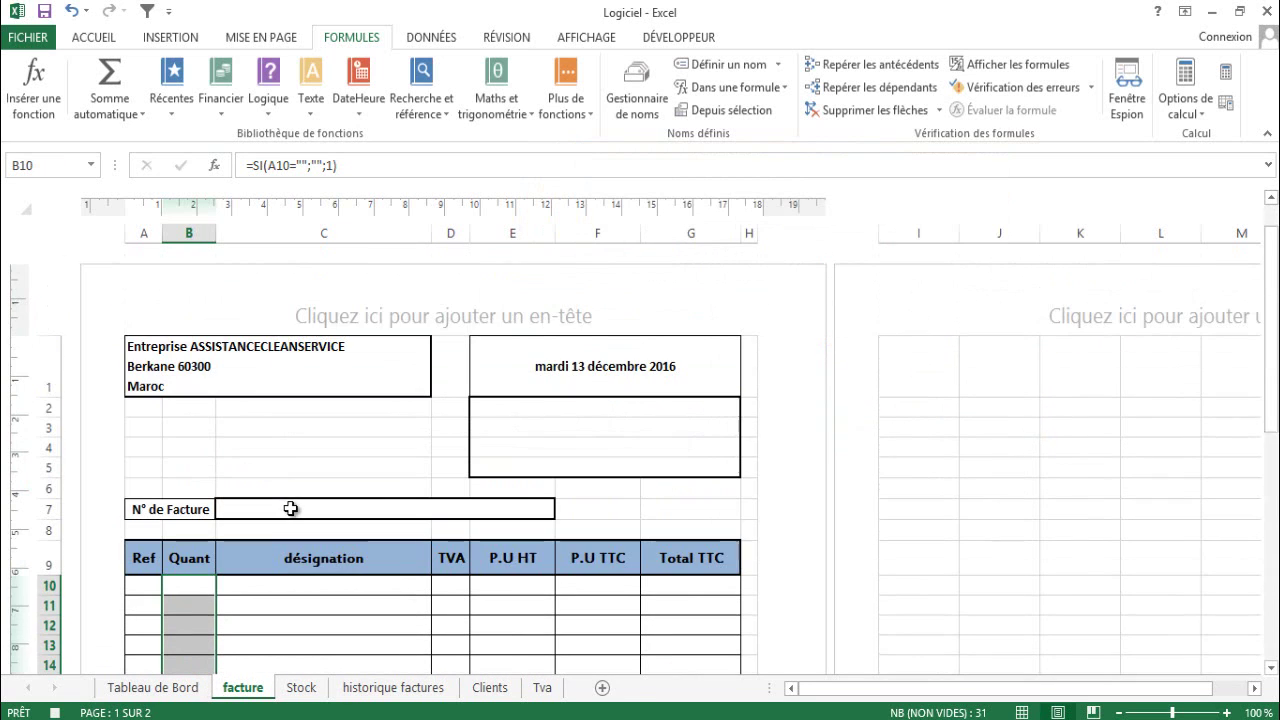
{"action": "left_click", "coordinate": [299, 374]}
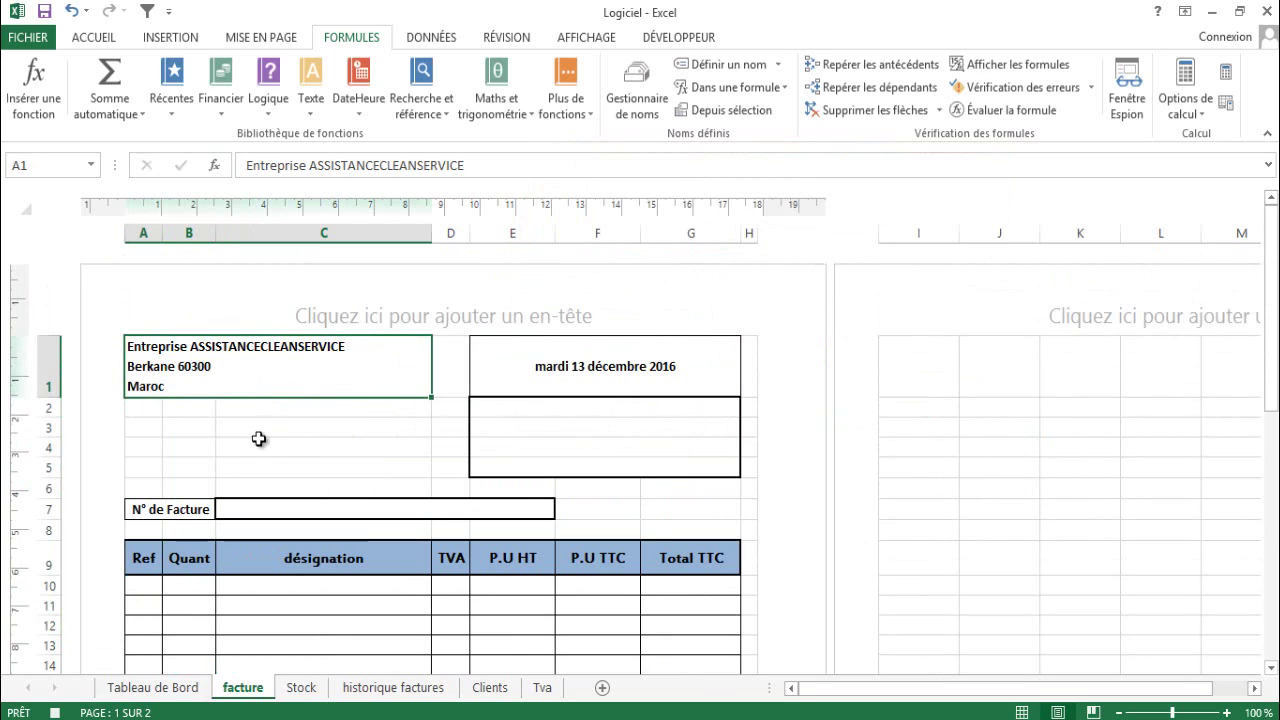
{"action": "left_click", "coordinate": [54, 713]}
Draw a form-control button near I3 and assign it the reinitialiser macro
{"action": "left_click", "coordinate": [667, 42]}
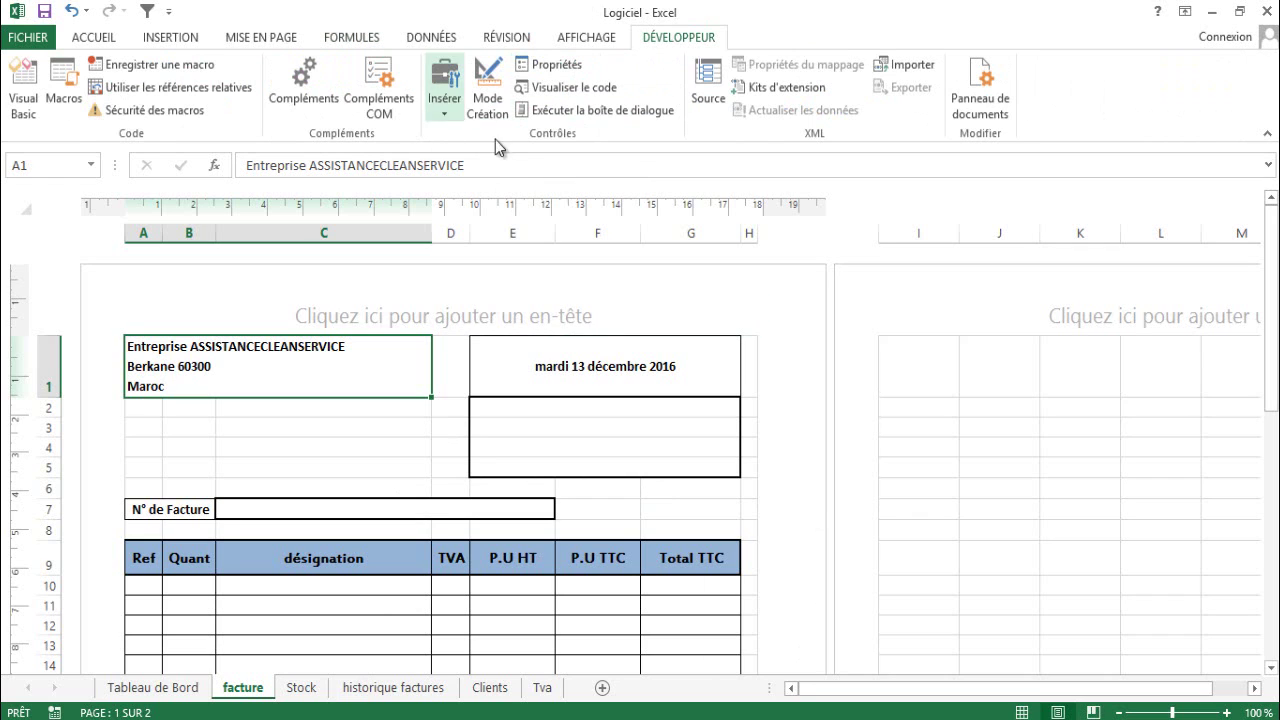
{"action": "left_click", "coordinate": [447, 120]}
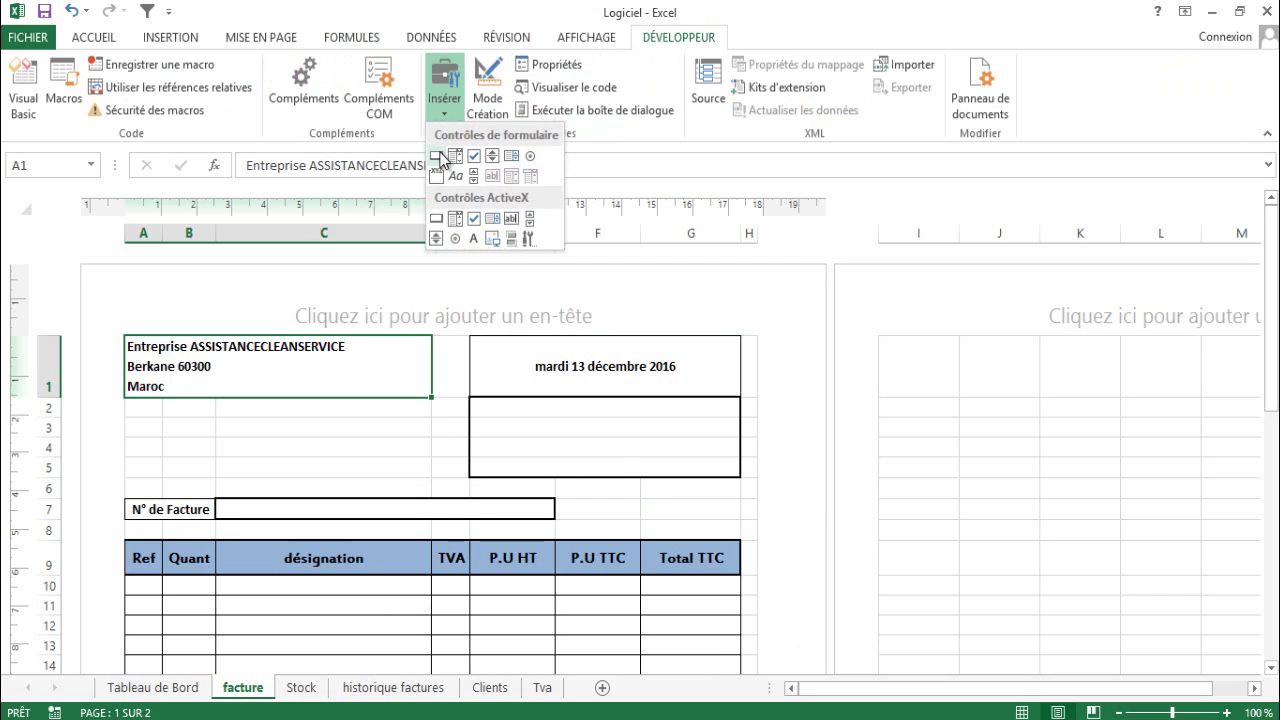
{"action": "left_click", "coordinate": [436, 155]}
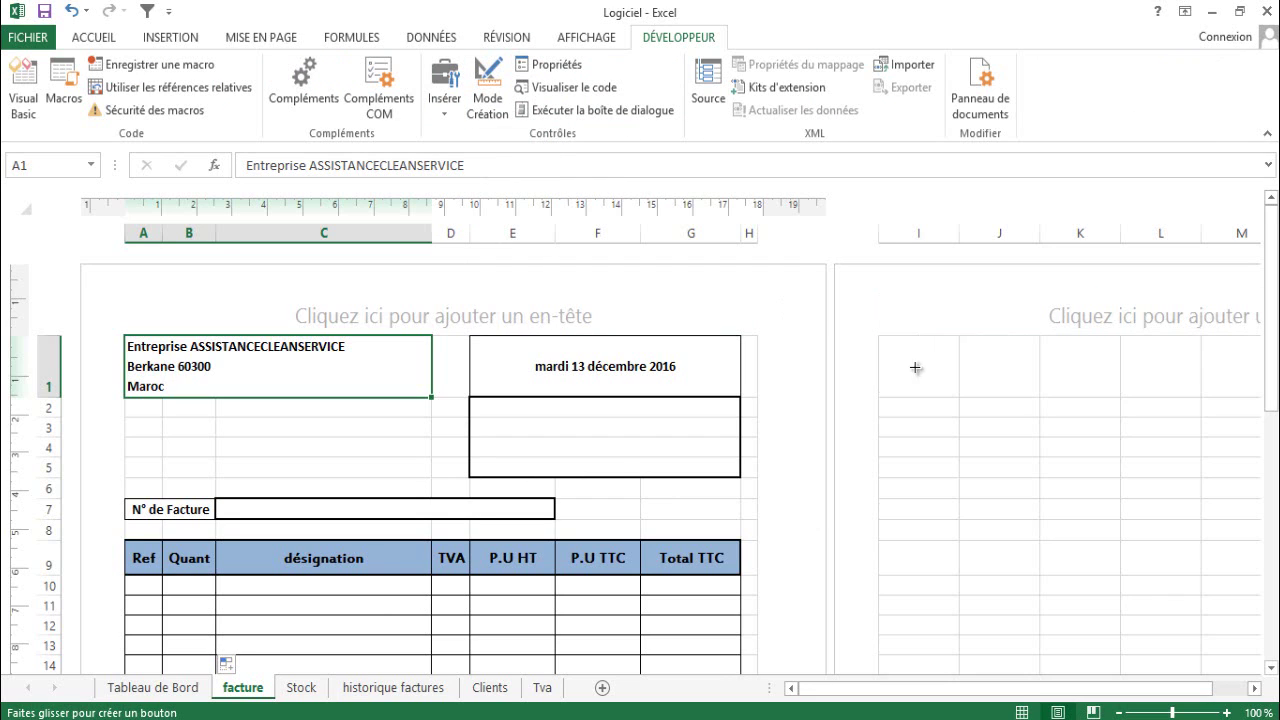
{"action": "left_click_drag", "start_coordinate": [886, 402], "coordinate": [1015, 430]}
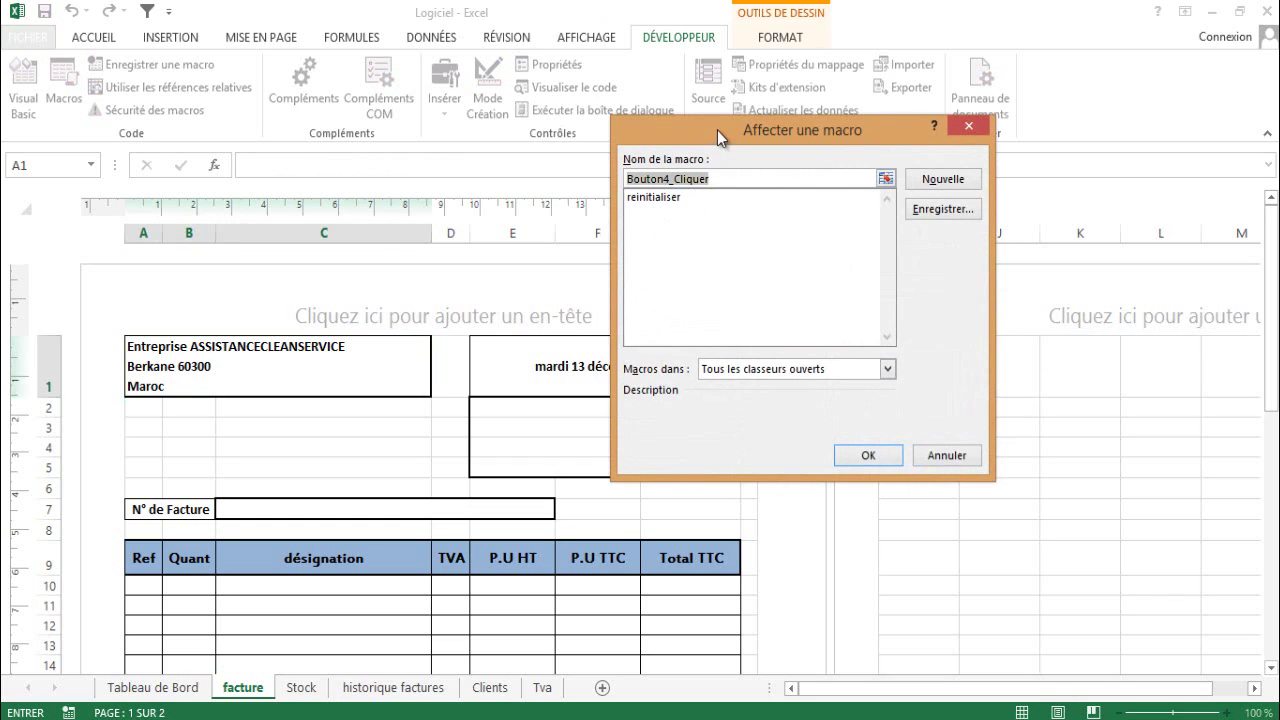
{"action": "left_click_drag", "start_coordinate": [717, 131], "coordinate": [544, 116]}
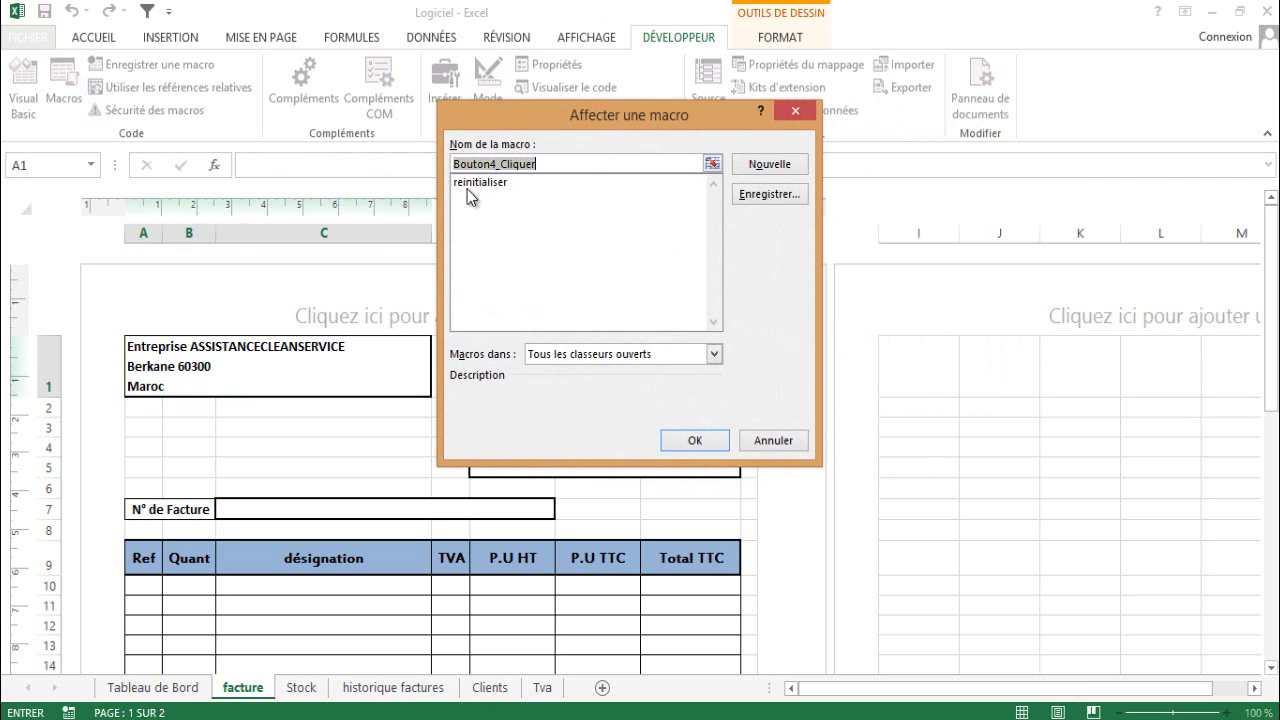
{"action": "left_click", "coordinate": [476, 184]}
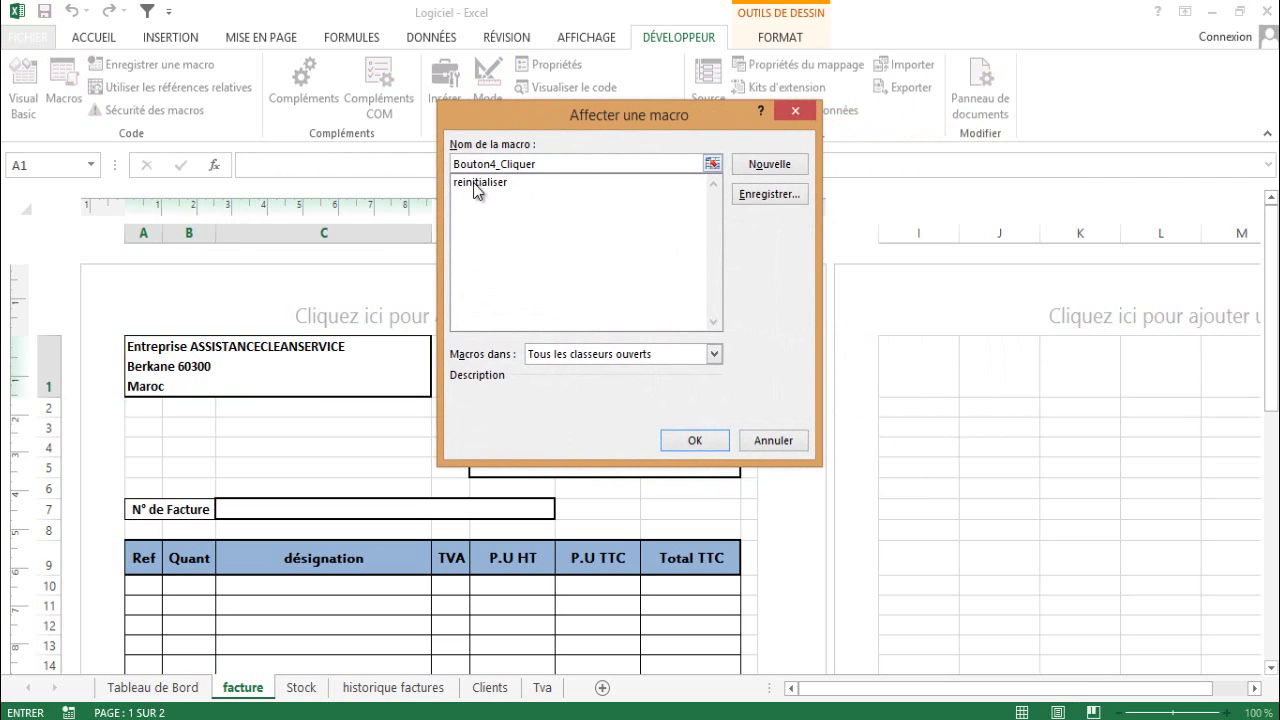
{"action": "left_click", "coordinate": [700, 445]}
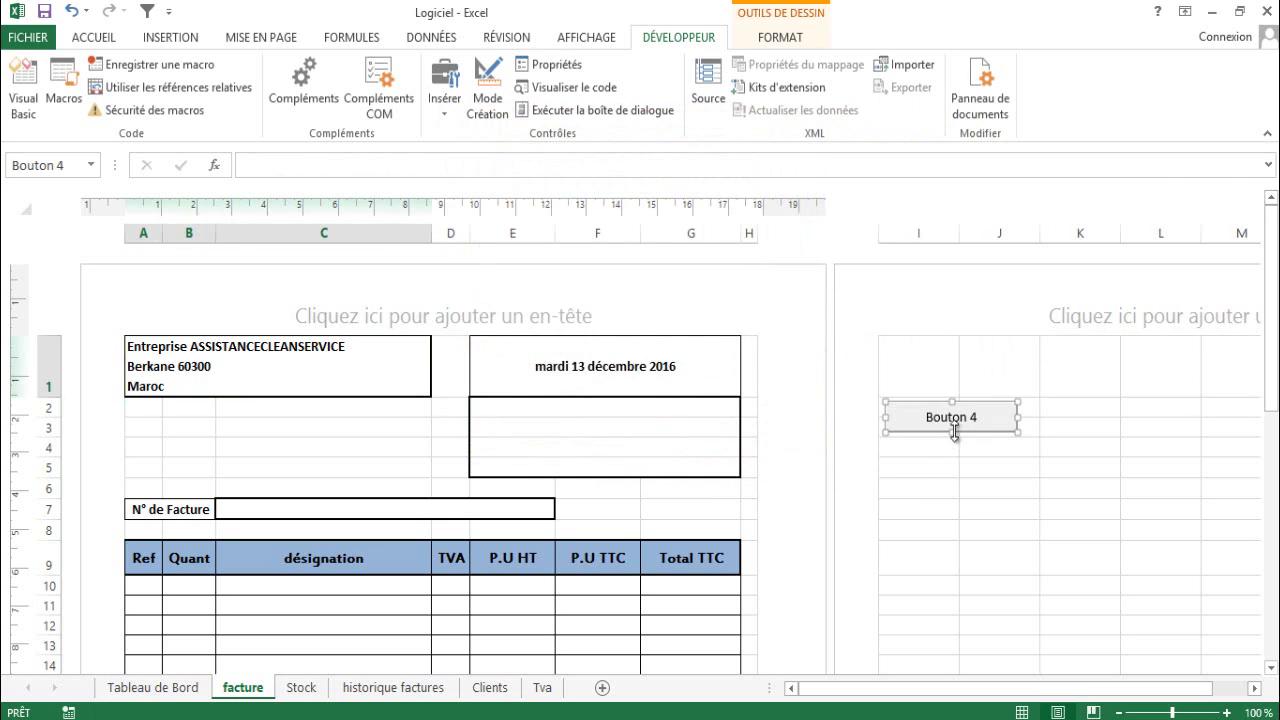
Replace the button caption 'Bouton 4' with 'Nouvelle Facture'
{"action": "left_click", "coordinate": [977, 421]}
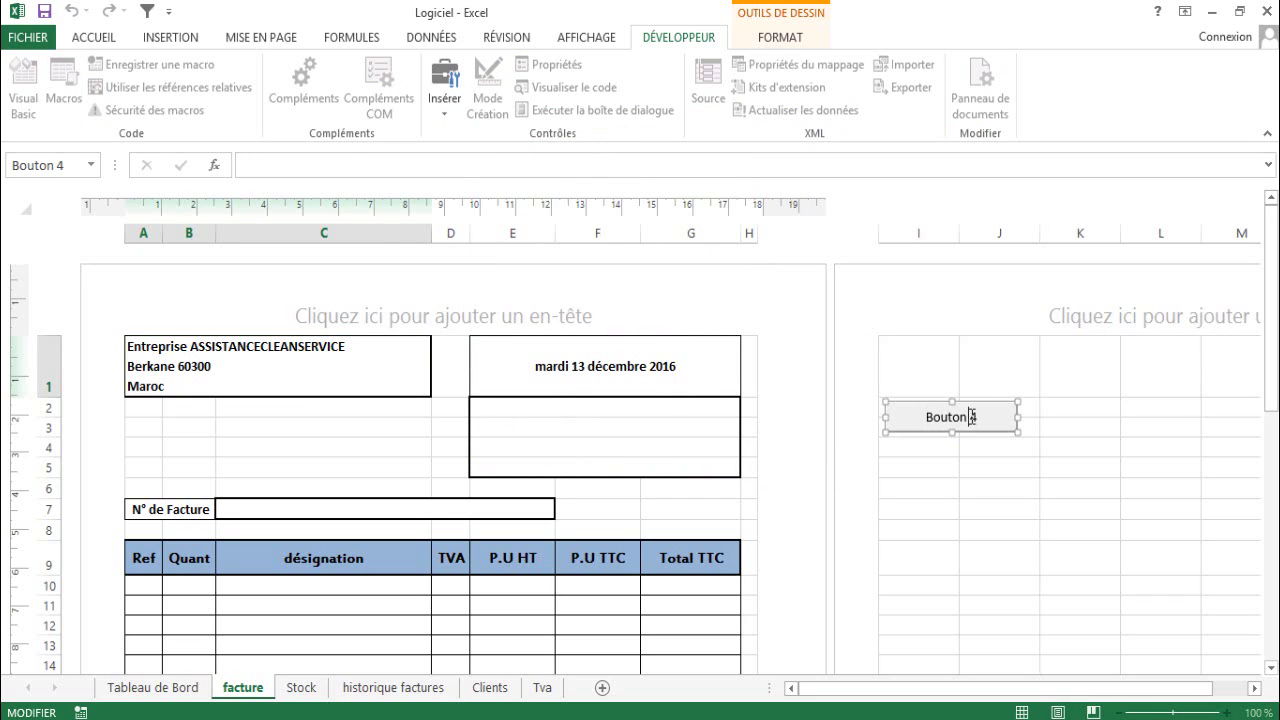
{"action": "left_click_drag", "start_coordinate": [977, 417], "coordinate": [922, 420]}
{"action": "left_click", "coordinate": [980, 417]}
{"action": "left_click_drag", "start_coordinate": [973, 417], "coordinate": [912, 416]}
{"action": "mouse_move", "coordinate": [977, 416]}
{"action": "left_mouse_down"}
{"action": "mouse_move", "coordinate": [930, 419]}
{"action": "mouse_move", "coordinate": [982, 414]}
{"action": "left_mouse_up"}
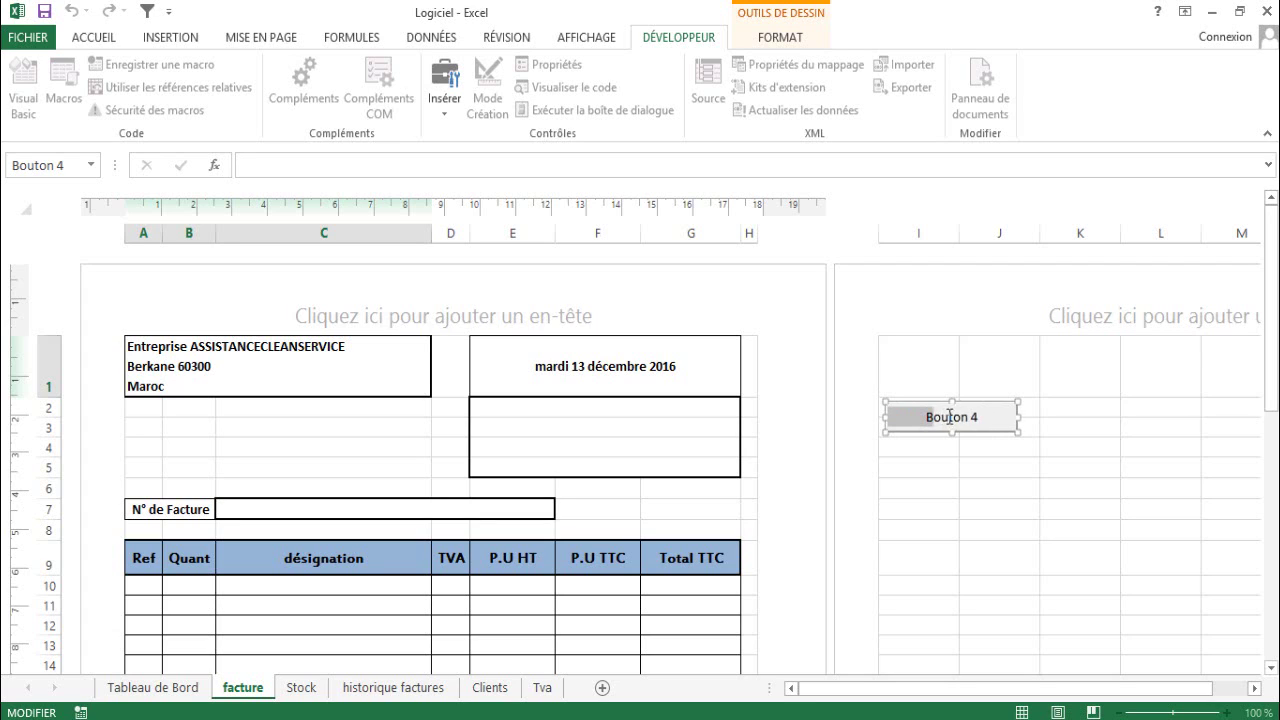
{"action": "key", "text": "BackSpace"}
{"action": "type", "text": "N"}
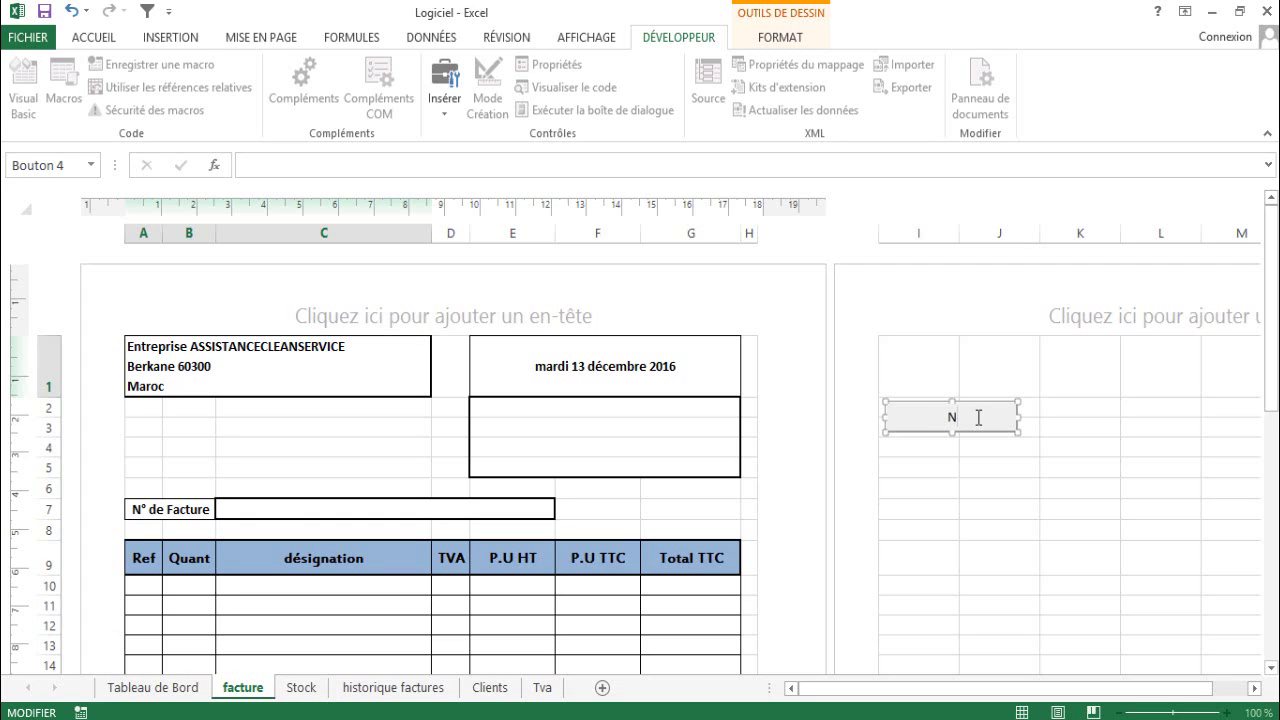
{"action": "type", "text": "ouv"}
{"action": "type", "text": "elle"}
{"action": "type", "text": " F"}
{"action": "key", "text": "BackSpace"}
{"action": "type", "text": "F"}
{"action": "type", "text": "a"}
{"action": "type", "text": "ctu"}
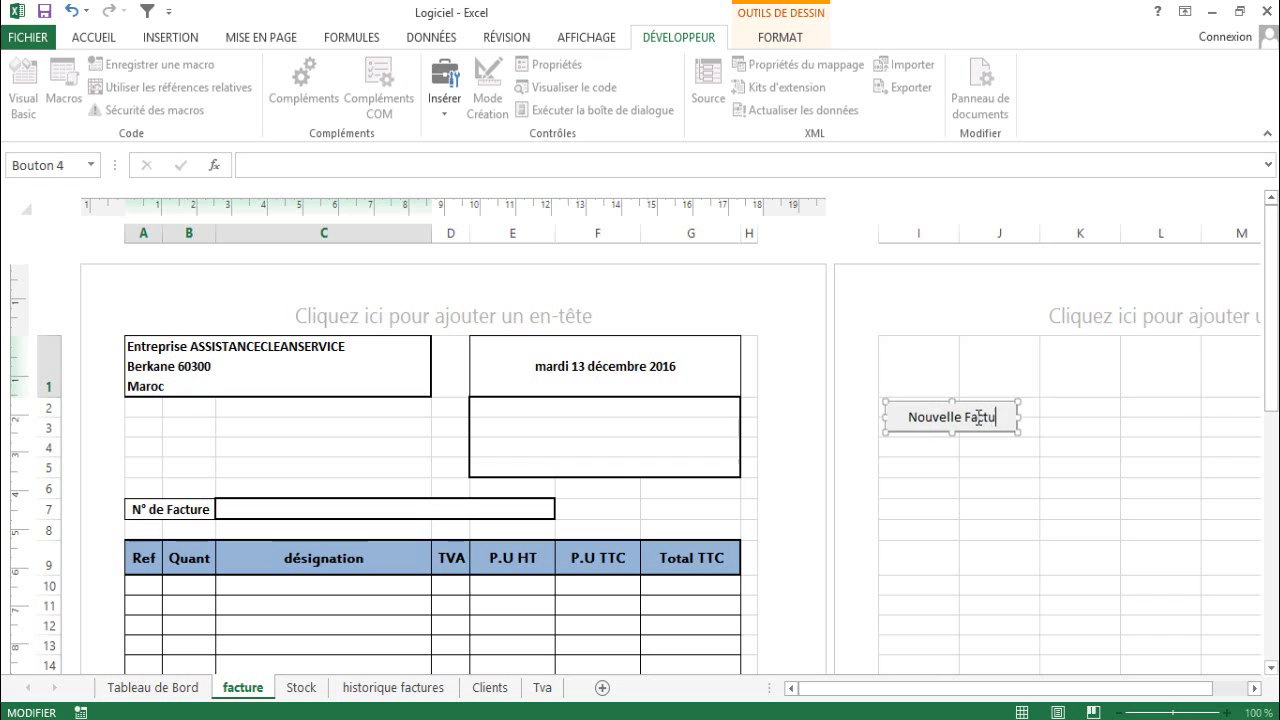
{"action": "type", "text": "re"}
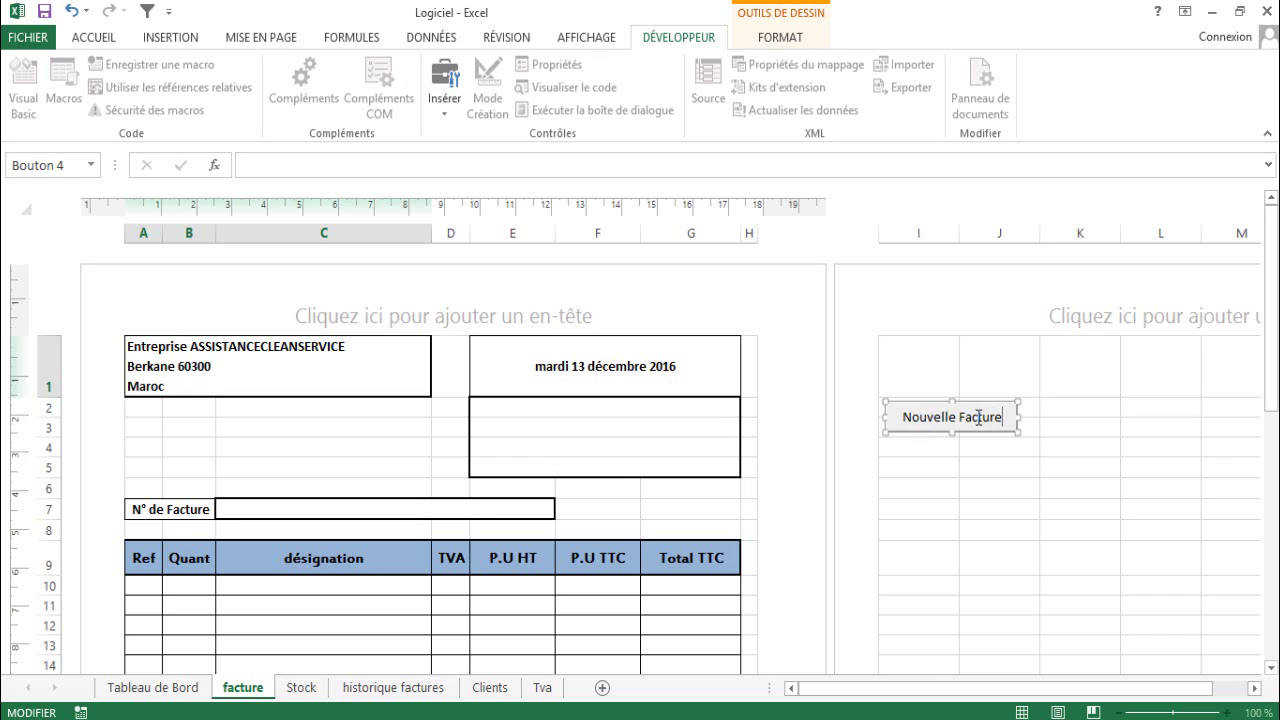
{"action": "left_click", "coordinate": [1032, 432]}
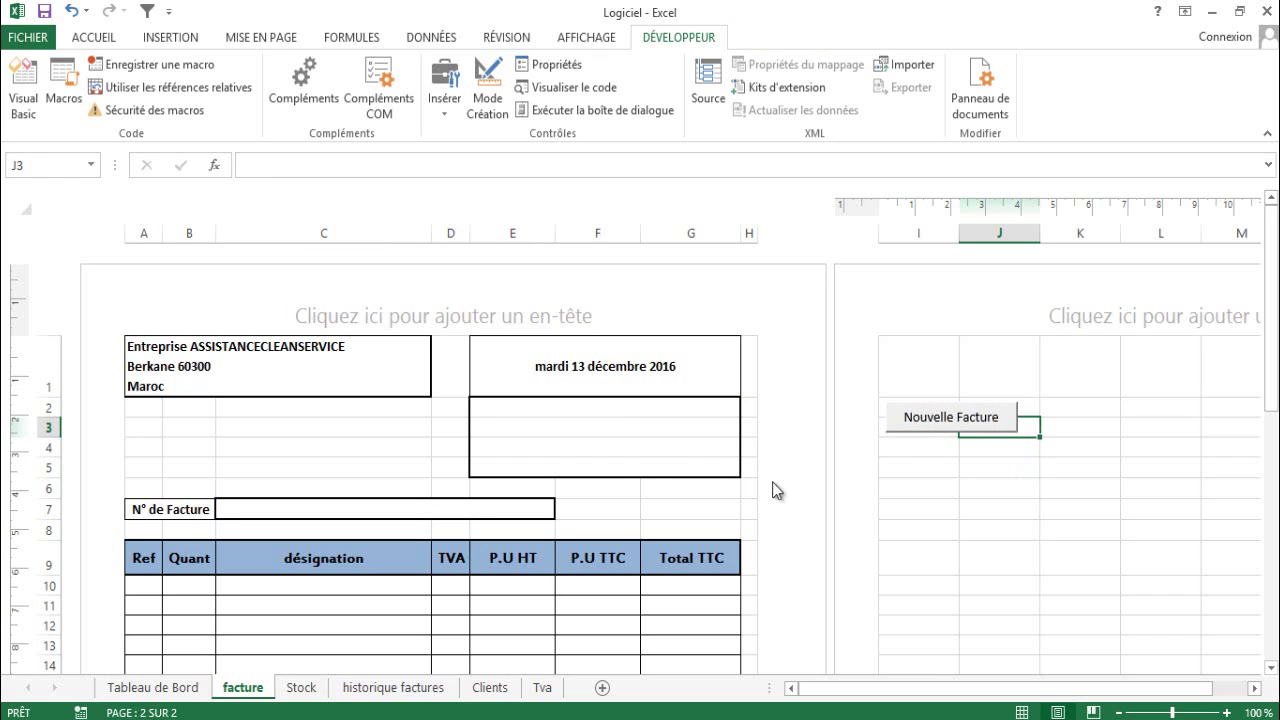
Choose a client in E2 and enter invoice number 121323 in C7
{"action": "left_click", "coordinate": [530, 408]}
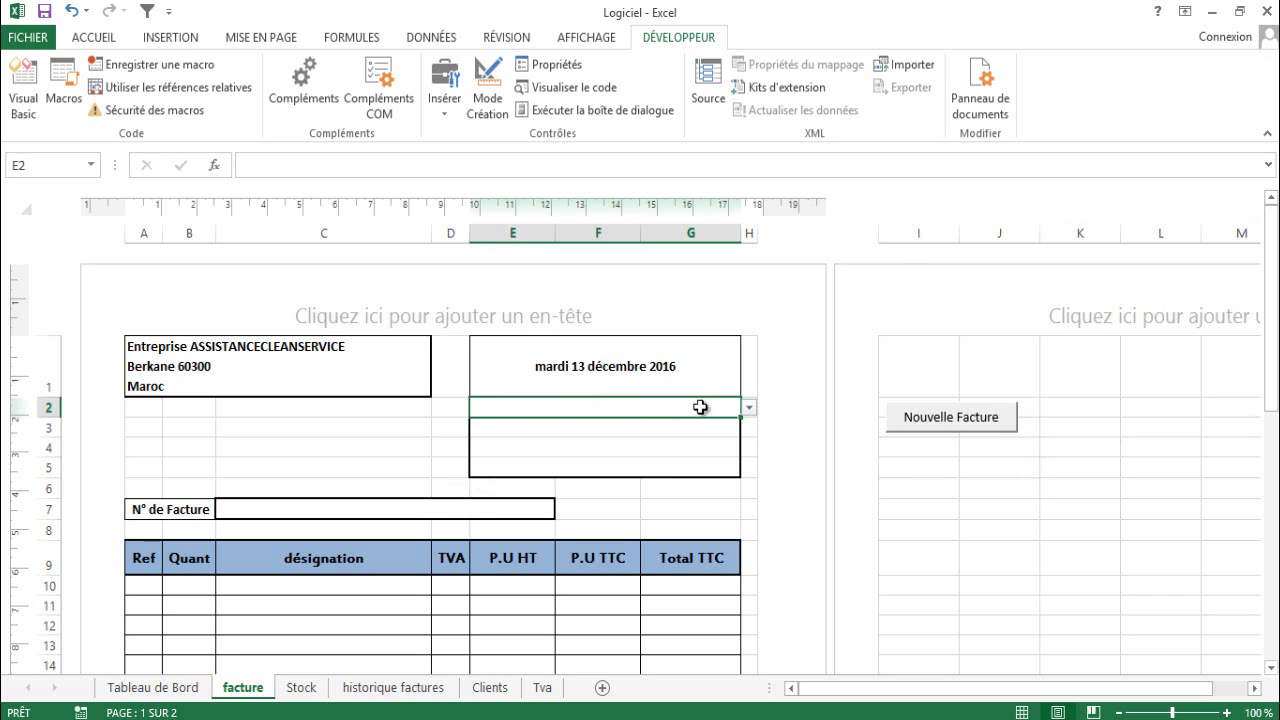
{"action": "left_click", "coordinate": [748, 407]}
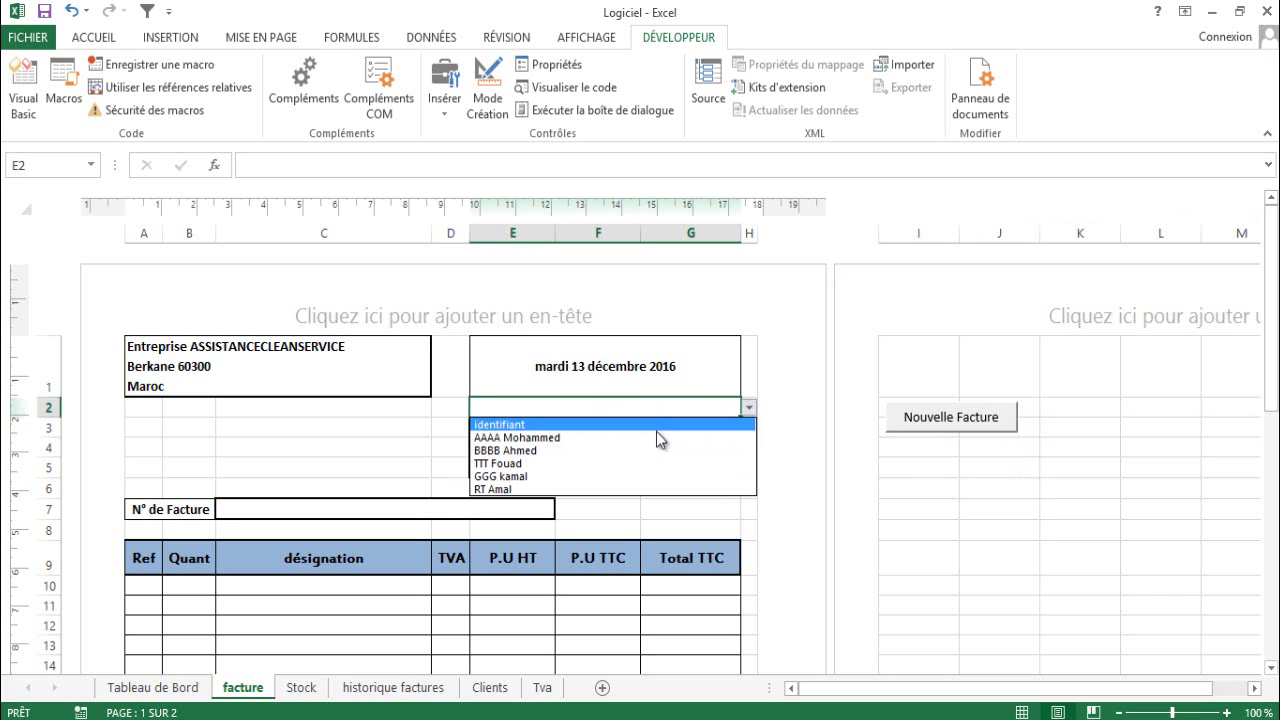
{"action": "left_click", "coordinate": [656, 431]}
{"action": "left_click", "coordinate": [272, 509]}
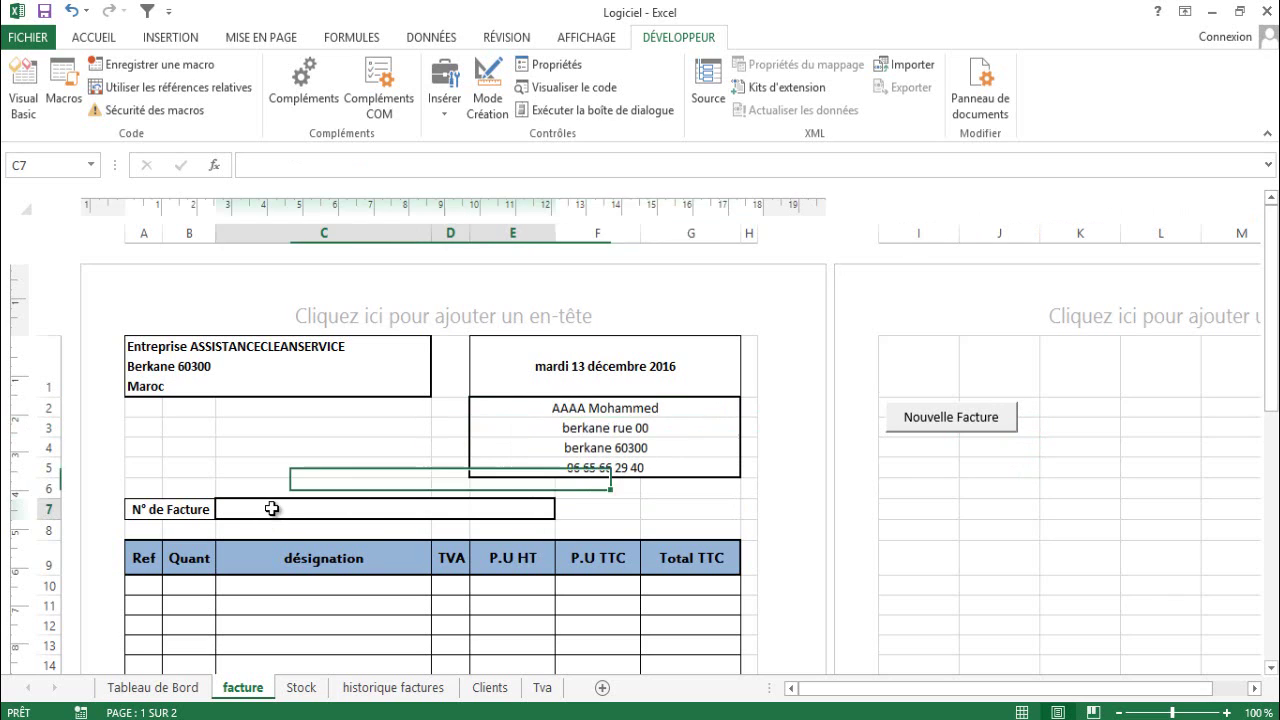
{"action": "type", "text": "12132"}
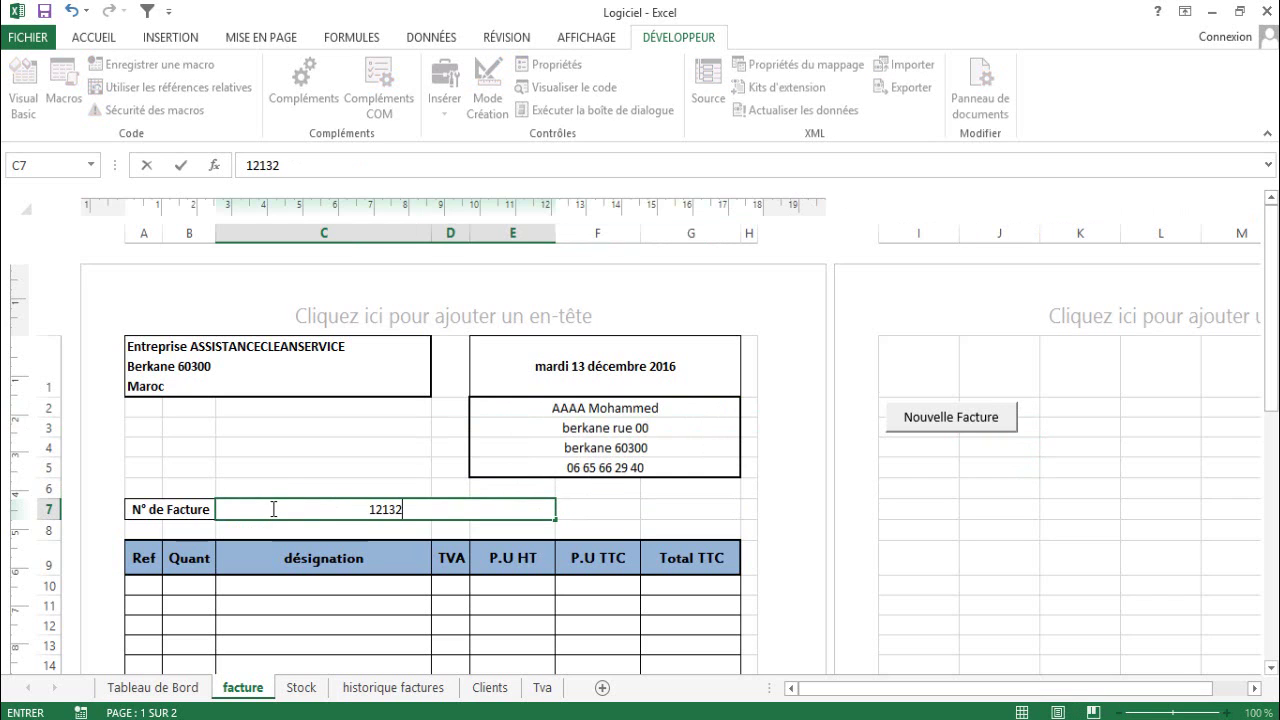
{"action": "type", "text": "3"}
{"action": "left_click", "coordinate": [143, 586]}
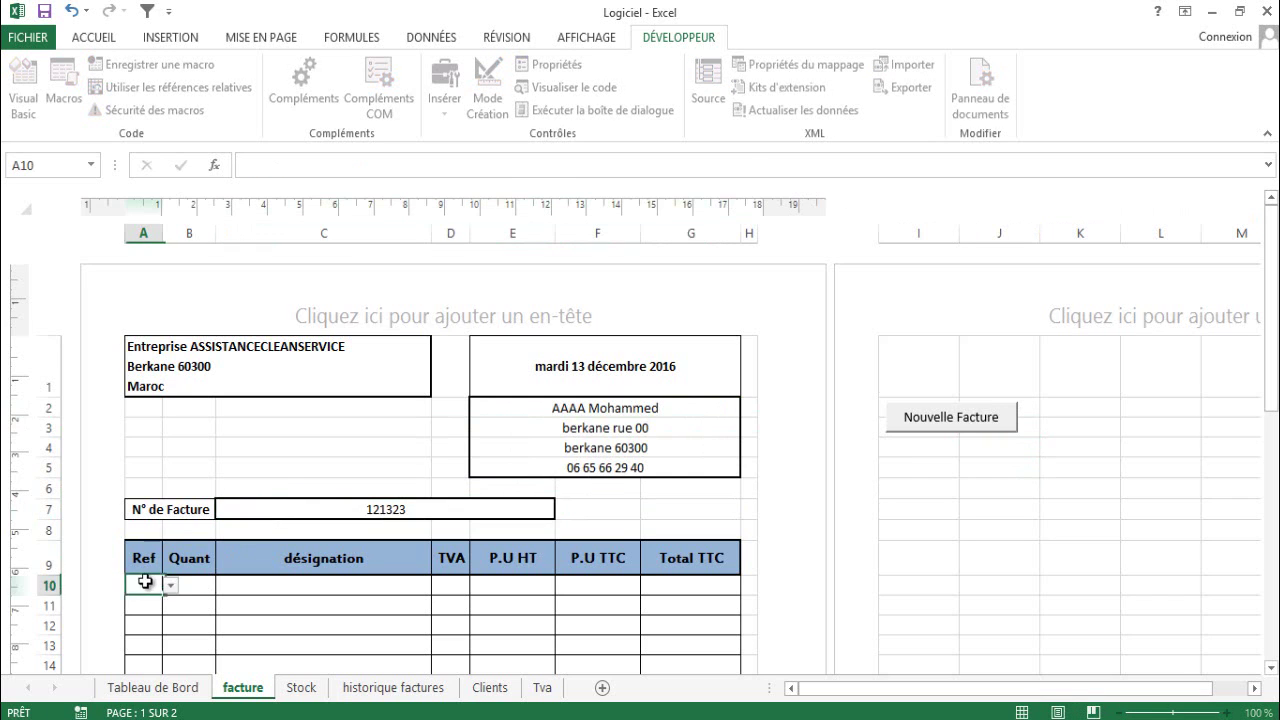
Pick references R620 for A10 and A055 for A11, A13 and A14
{"action": "scroll", "coordinate": [177, 480], "scroll_direction": "down", "scroll_amount": 3}
{"action": "left_click", "coordinate": [171, 341]}
{"action": "left_click", "coordinate": [141, 396]}
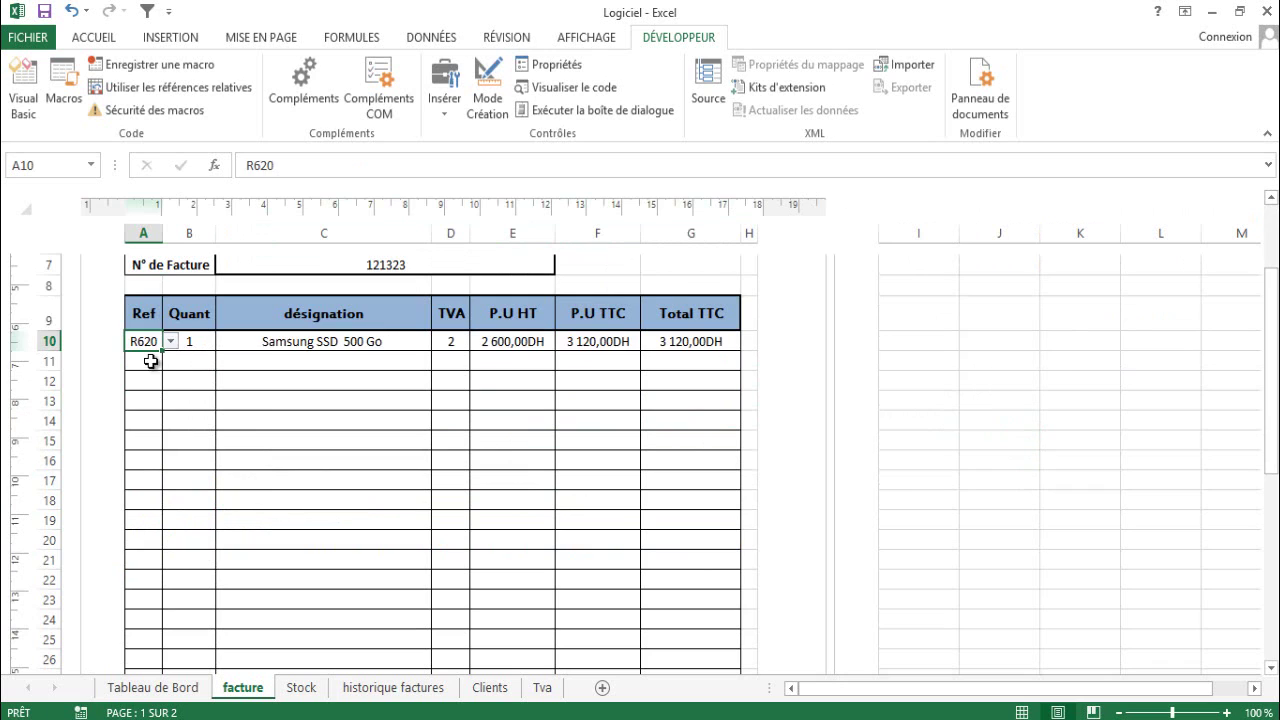
{"action": "left_click", "coordinate": [149, 360]}
{"action": "left_click", "coordinate": [171, 361]}
{"action": "left_click", "coordinate": [148, 404]}
{"action": "left_click", "coordinate": [160, 420]}
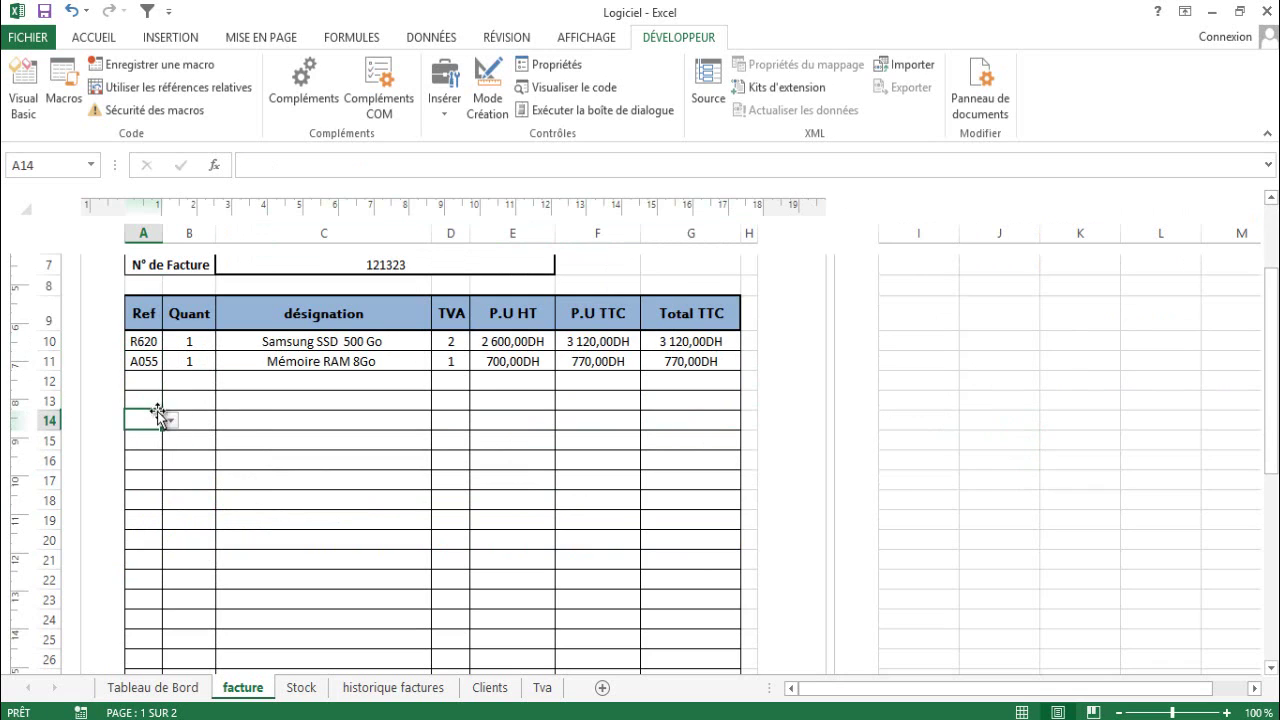
{"action": "left_click", "coordinate": [171, 421]}
{"action": "left_click", "coordinate": [143, 464]}
{"action": "left_click", "coordinate": [155, 402]}
{"action": "left_click", "coordinate": [171, 401]}
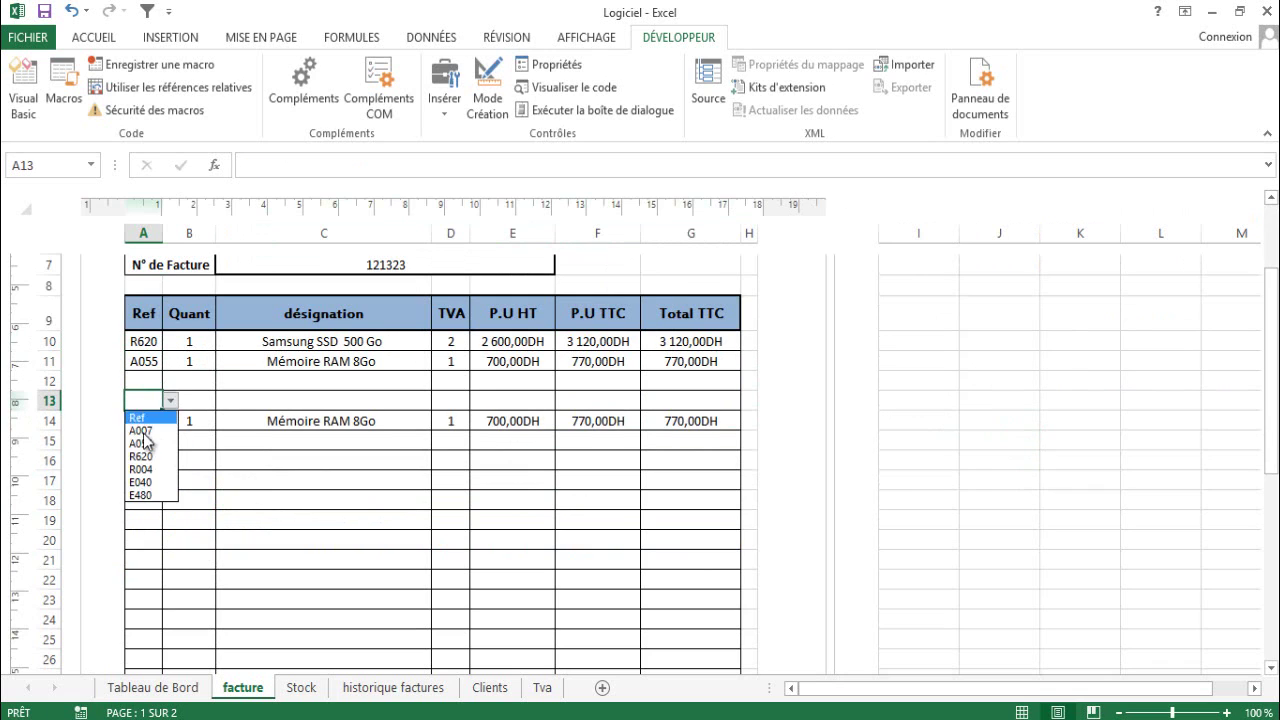
{"action": "left_click", "coordinate": [146, 444]}
Pick references R004 for A12, A055 for A17 and A007 for A15 and A16
{"action": "left_click", "coordinate": [149, 382]}
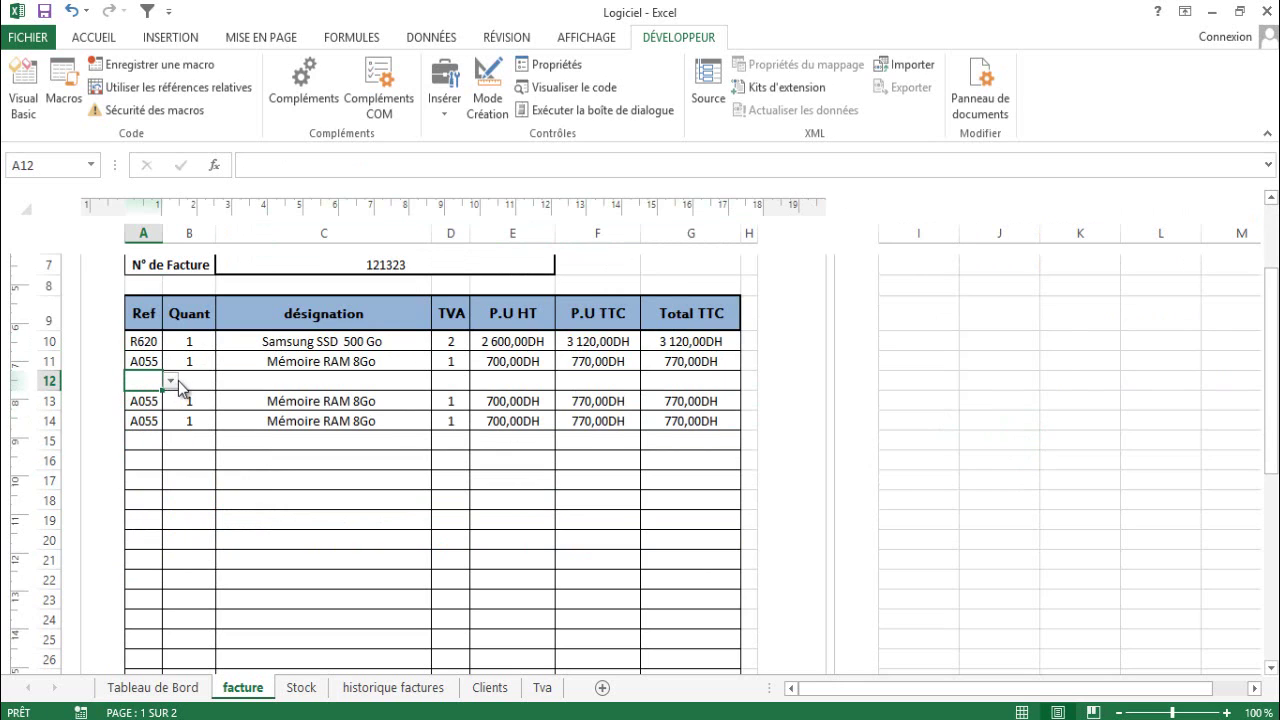
{"action": "left_click", "coordinate": [171, 381]}
{"action": "left_click", "coordinate": [150, 447]}
{"action": "left_click", "coordinate": [147, 478]}
{"action": "left_click", "coordinate": [171, 480]}
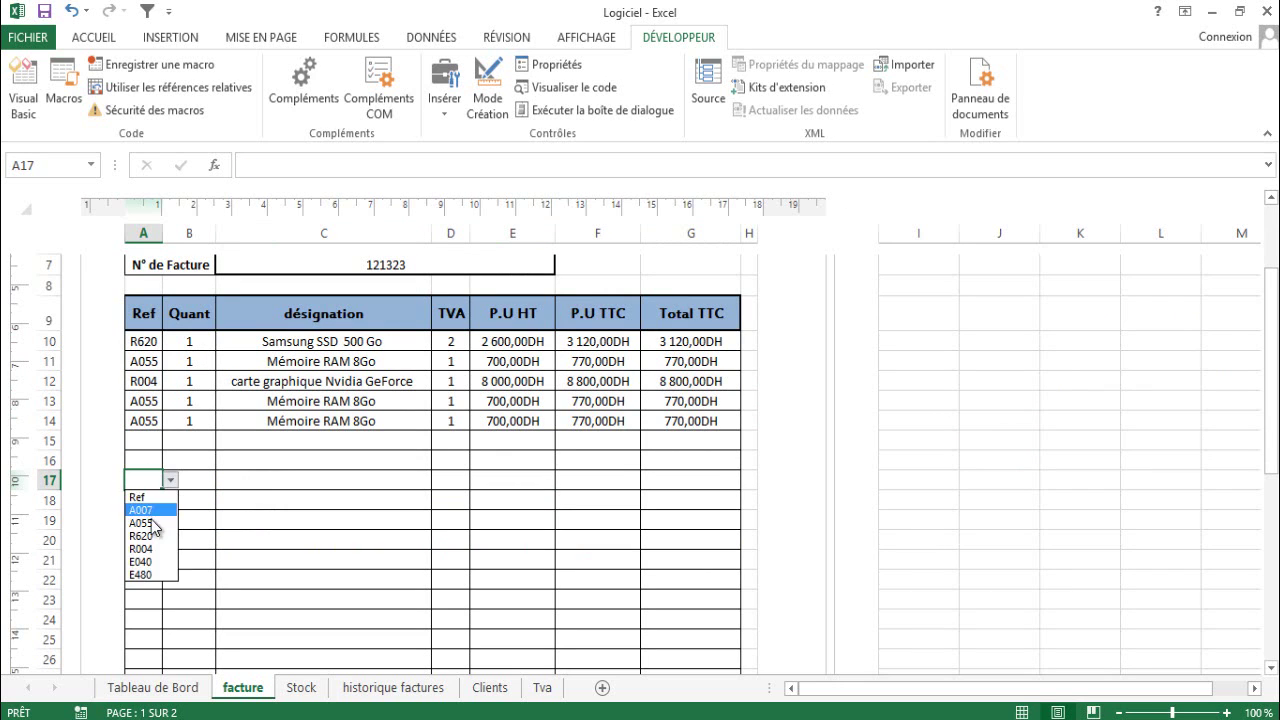
{"action": "left_click", "coordinate": [150, 523]}
{"action": "left_click", "coordinate": [150, 460]}
{"action": "left_click", "coordinate": [171, 461]}
{"action": "left_click", "coordinate": [148, 489]}
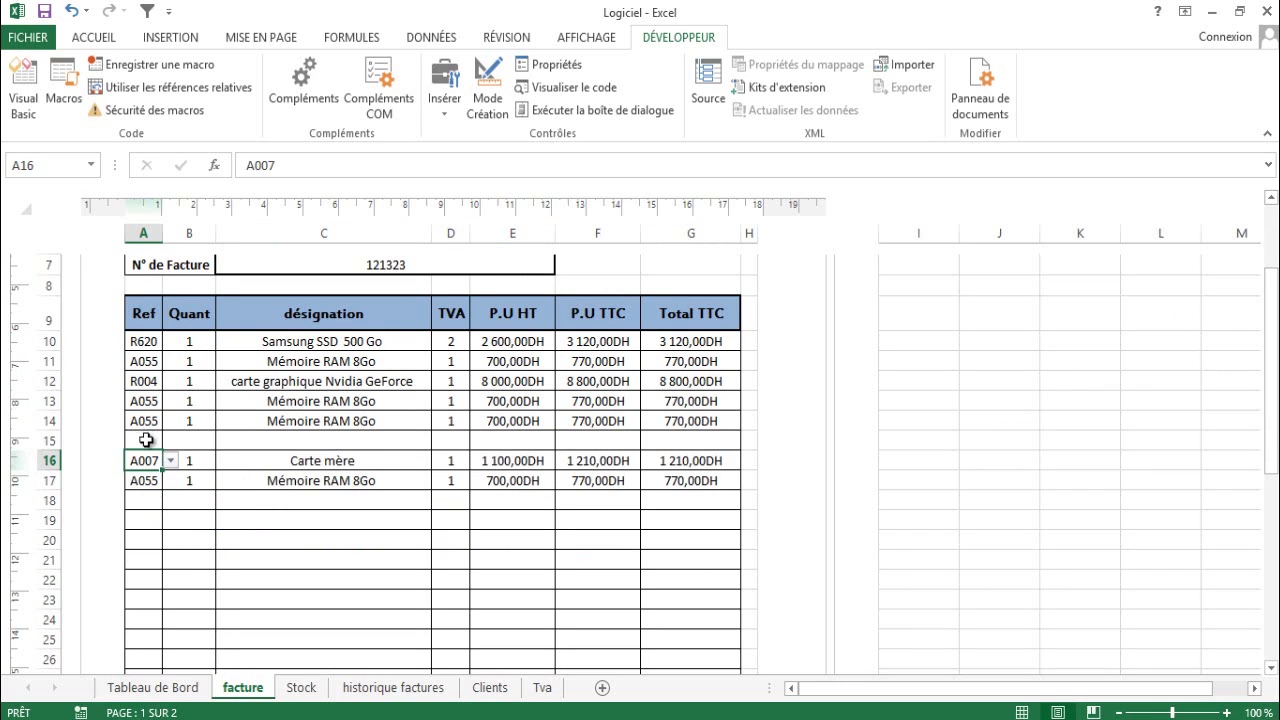
{"action": "left_click", "coordinate": [149, 440]}
{"action": "left_click", "coordinate": [171, 441]}
{"action": "left_click", "coordinate": [148, 474]}
Change the quantities to 23 in B14, 12 in B12 and 50 in B16
{"action": "scroll", "coordinate": [286, 443], "scroll_direction": "up", "scroll_amount": 2}
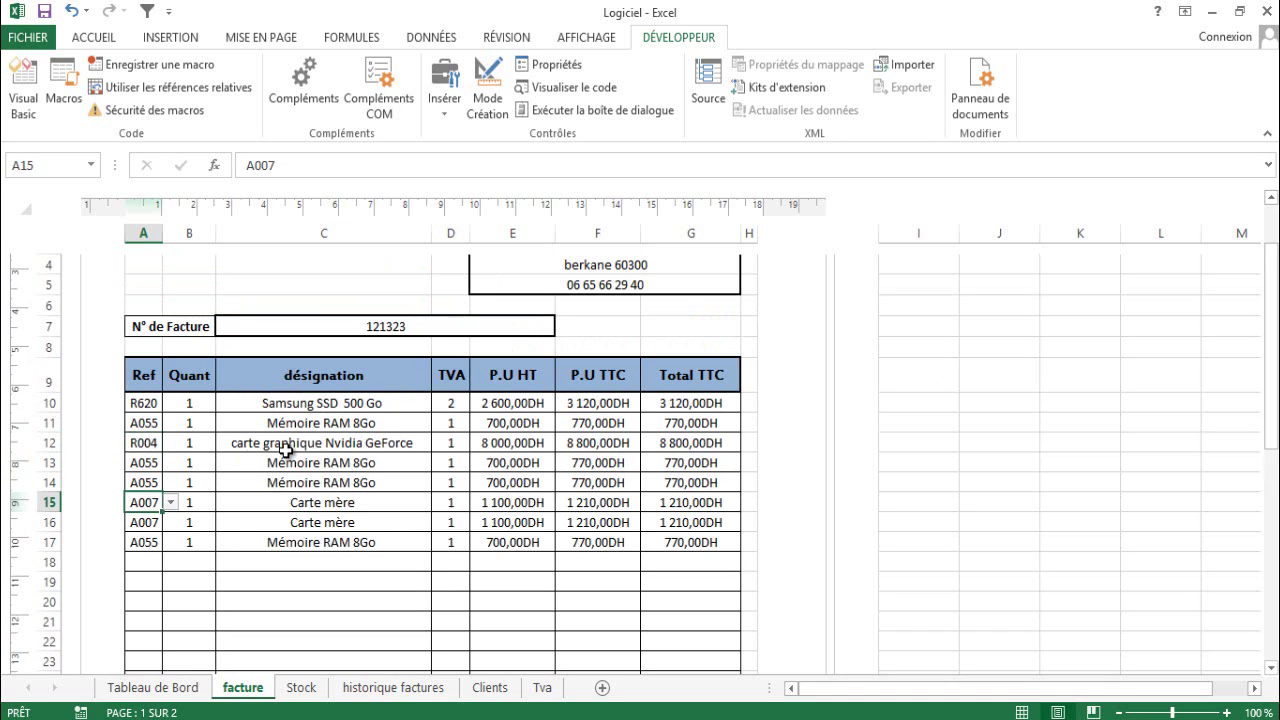
{"action": "scroll", "coordinate": [290, 451], "scroll_direction": "up", "scroll_amount": 2}
{"action": "scroll", "coordinate": [290, 451], "scroll_direction": "down", "scroll_amount": 3}
{"action": "left_click", "coordinate": [190, 484]}
{"action": "type", "text": "23"}
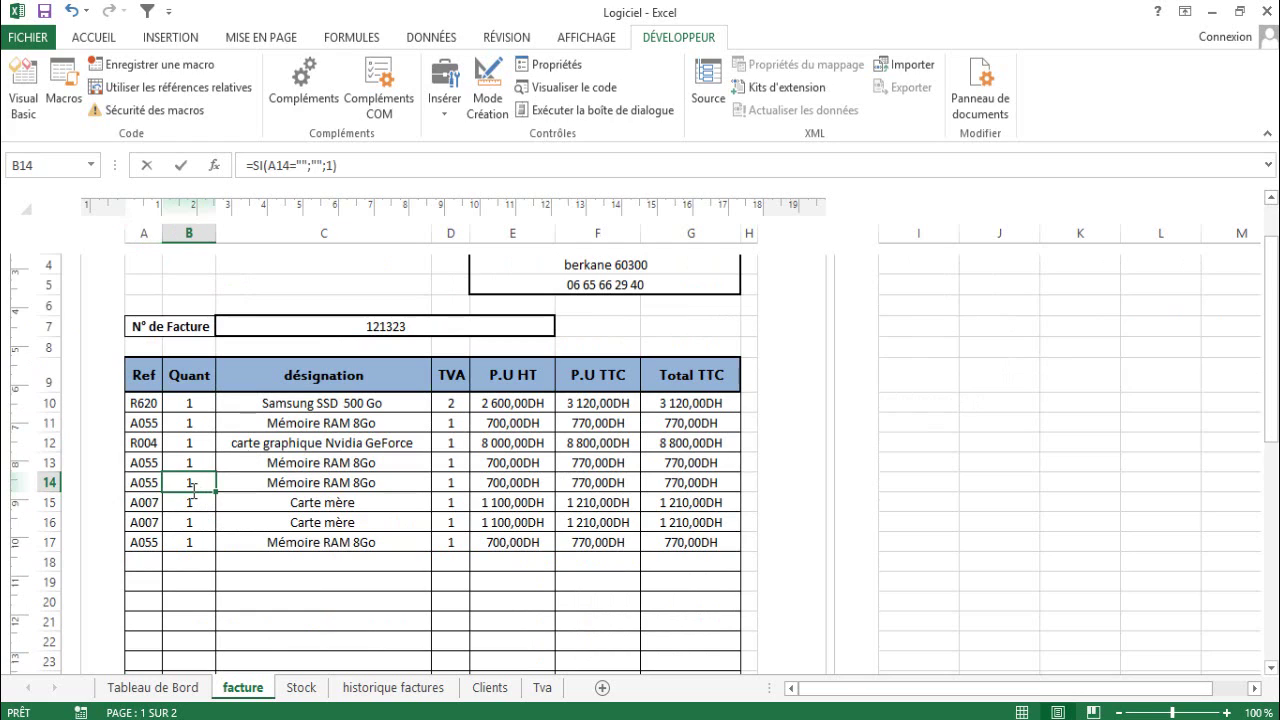
{"action": "left_click", "coordinate": [193, 445]}
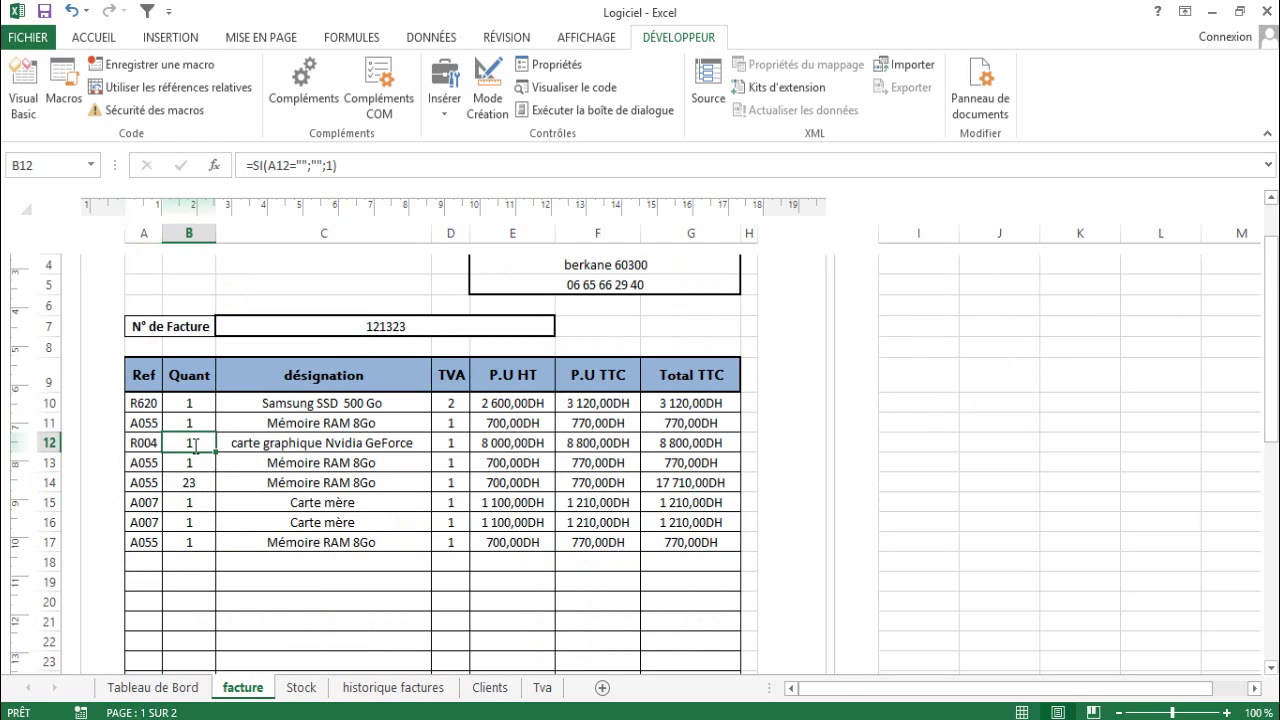
{"action": "type", "text": "1"}
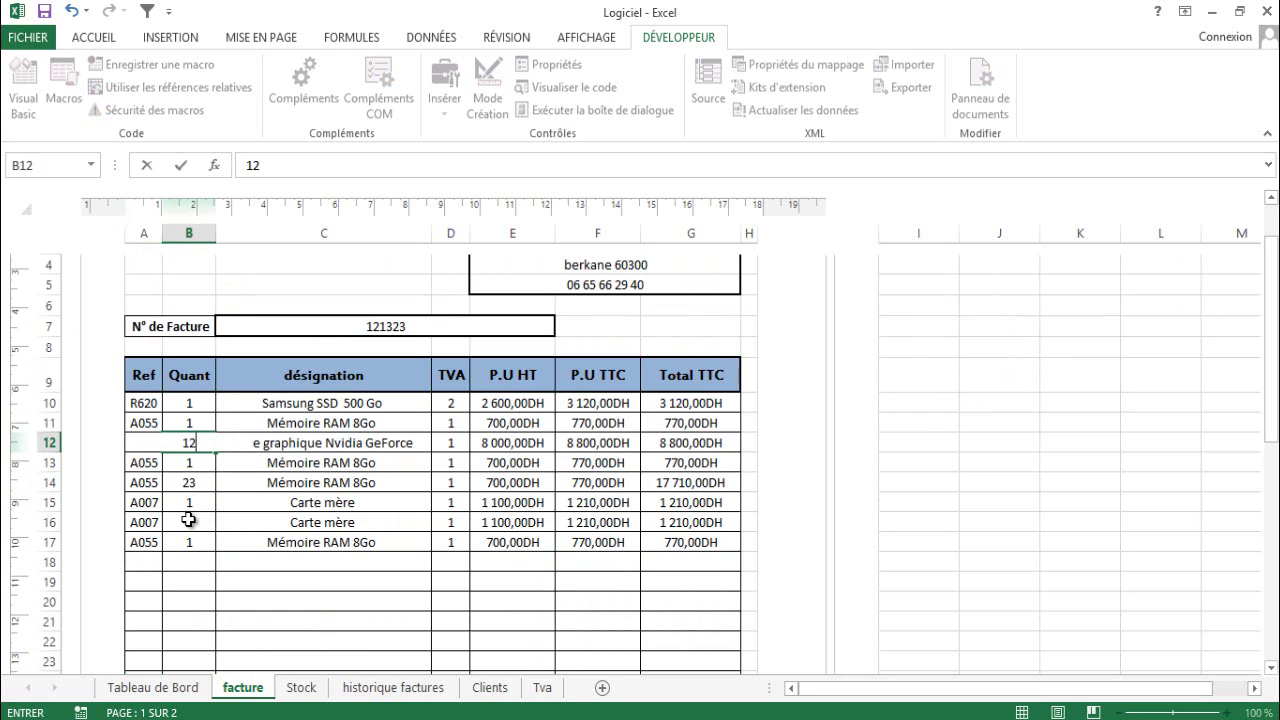
{"action": "left_click", "coordinate": [189, 519]}
{"action": "type", "text": "50"}
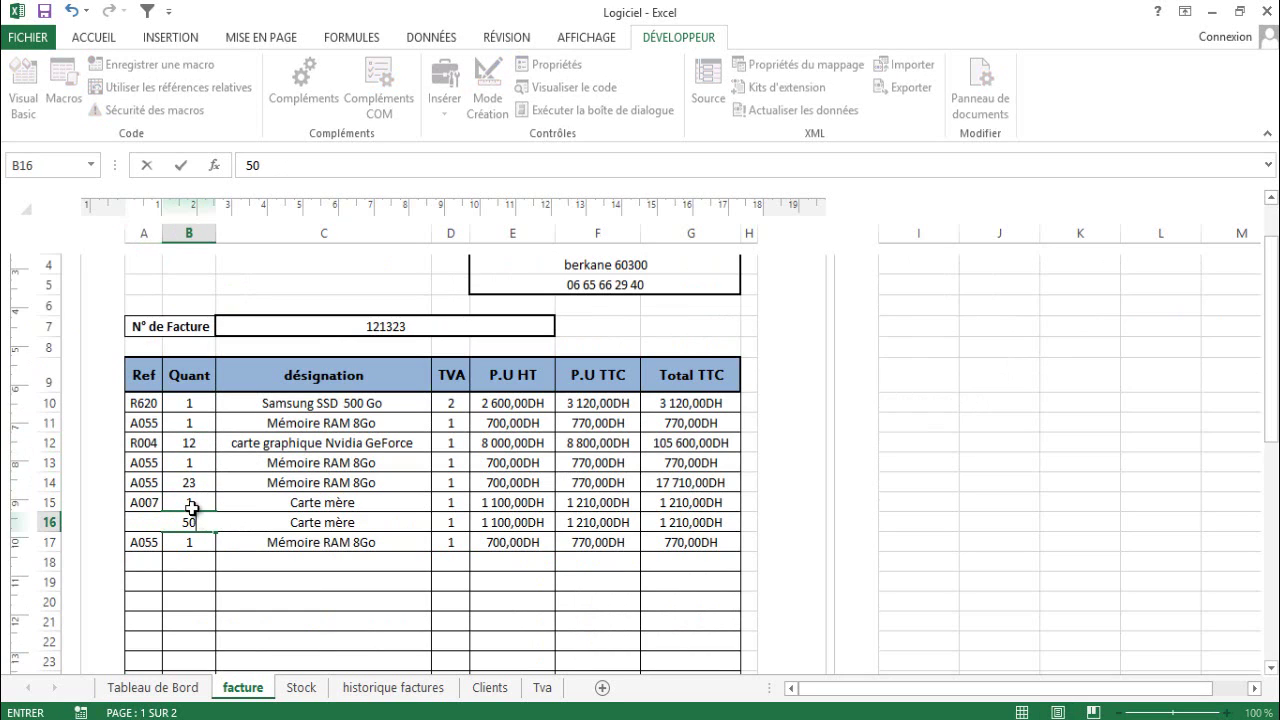
{"action": "left_click", "coordinate": [189, 504]}
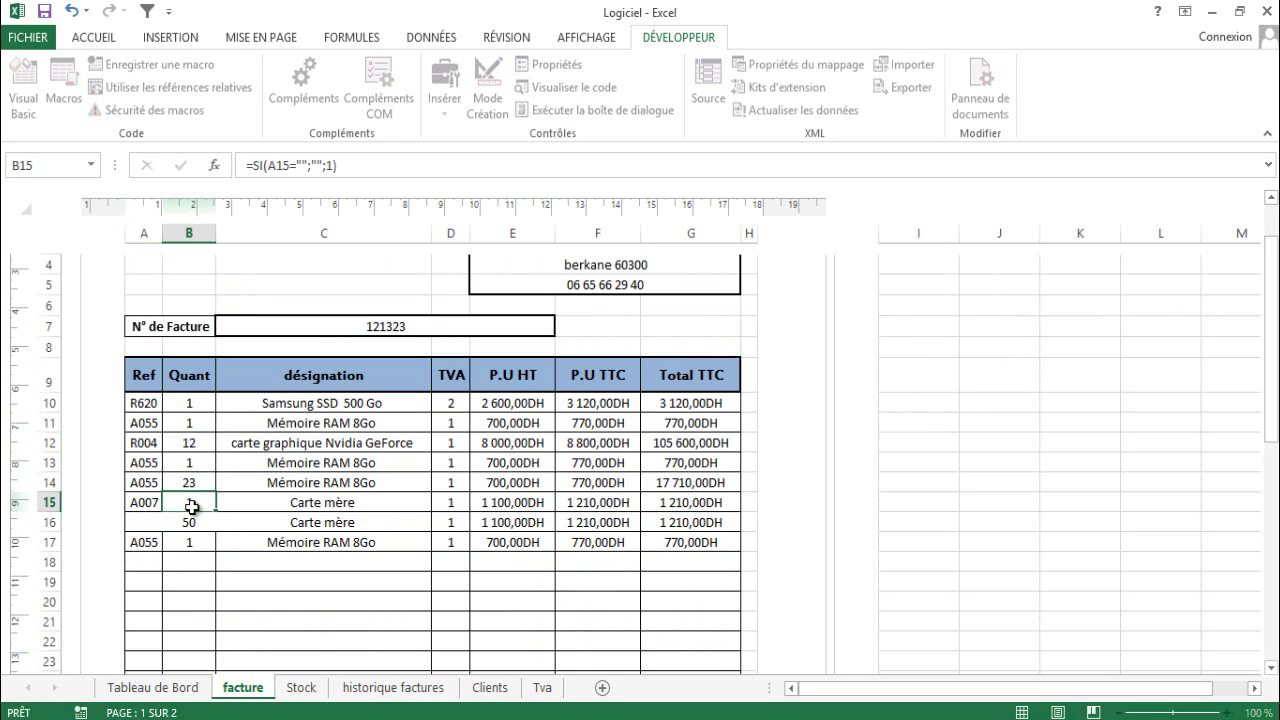
Scroll through the invoice to check the updated Total HT and Total TTC
{"action": "scroll", "coordinate": [532, 377], "scroll_direction": "down", "scroll_amount": 6}
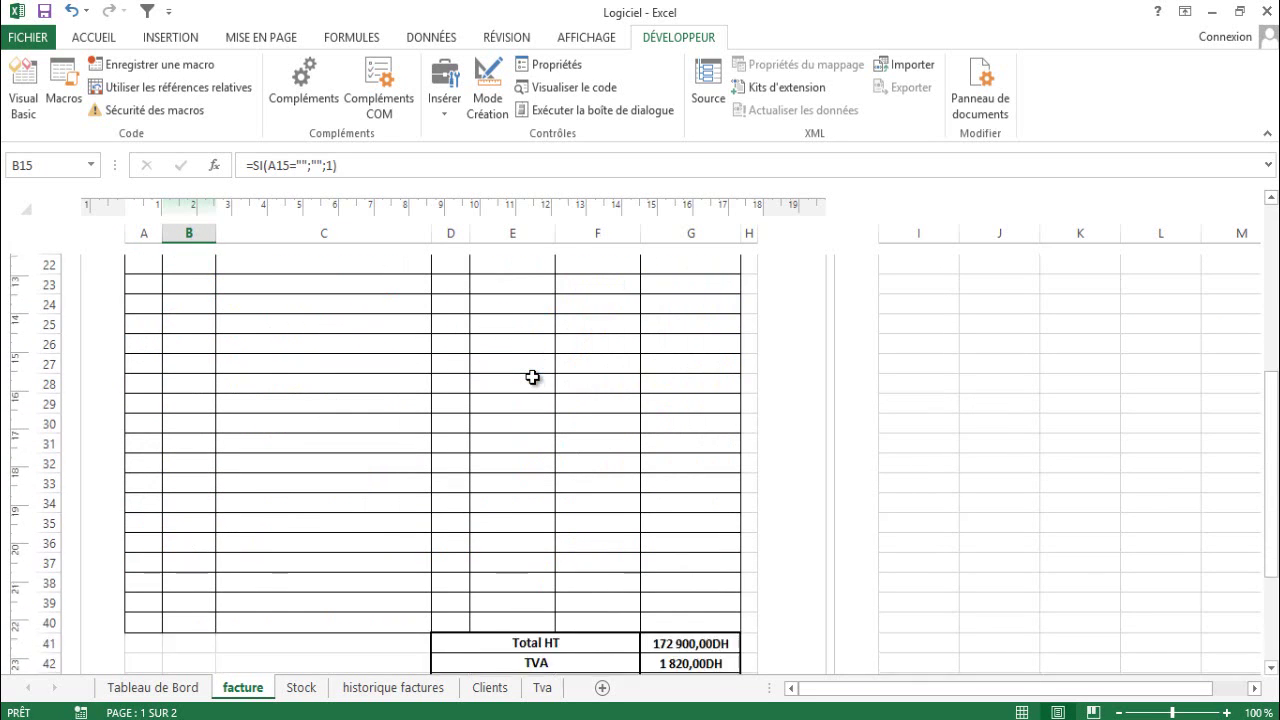
{"action": "scroll", "coordinate": [532, 377], "scroll_direction": "down", "scroll_amount": 2}
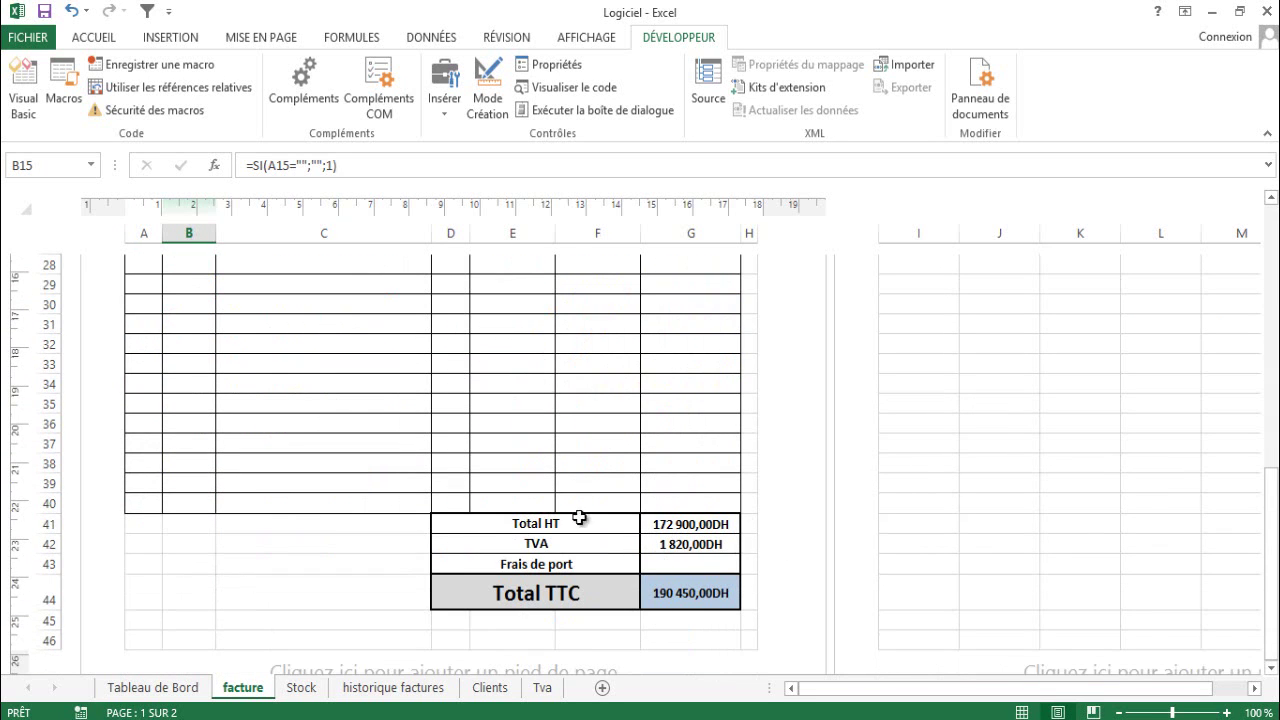
{"action": "scroll", "coordinate": [537, 486], "scroll_direction": "up", "scroll_amount": 1}
{"action": "scroll", "coordinate": [537, 486], "scroll_direction": "up", "scroll_amount": 6}
{"action": "scroll", "coordinate": [538, 486], "scroll_direction": "up", "scroll_amount": 3}
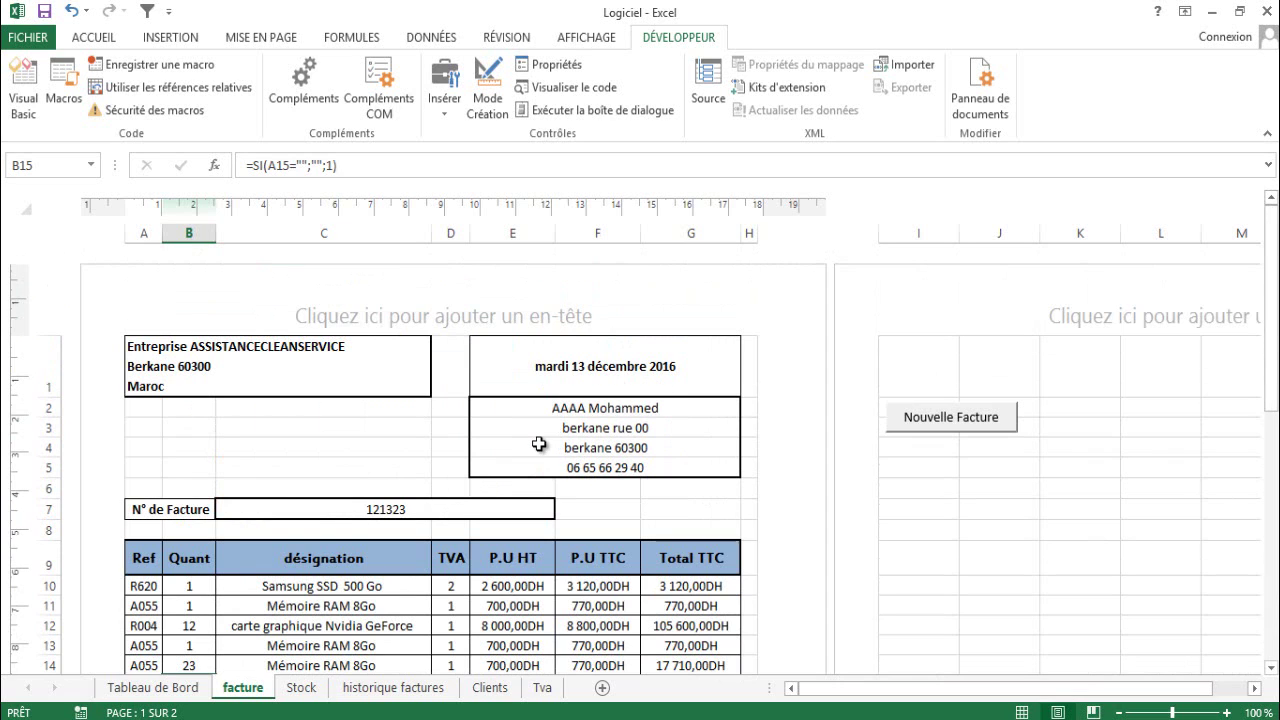
{"action": "scroll", "coordinate": [539, 444], "scroll_direction": "down", "scroll_amount": 3}
{"action": "scroll", "coordinate": [539, 444], "scroll_direction": "up", "scroll_amount": 3}
{"action": "scroll", "coordinate": [457, 426], "scroll_direction": "down", "scroll_amount": 2}
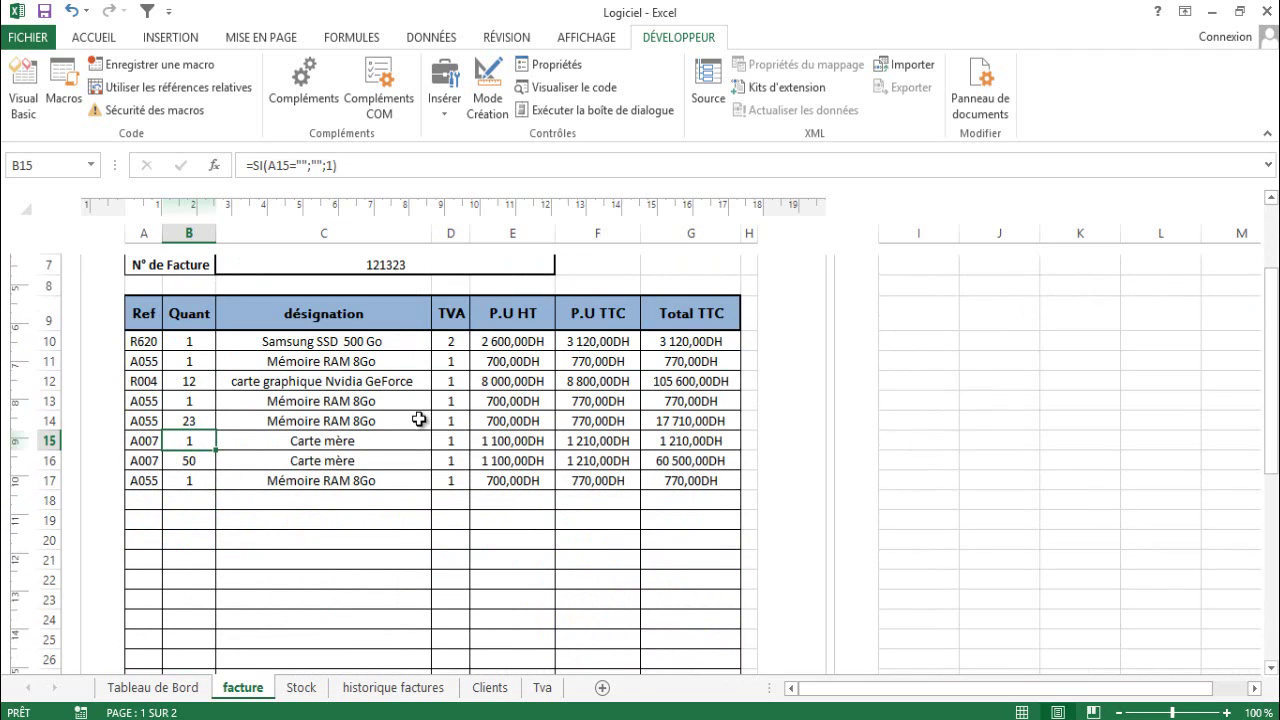
{"action": "scroll", "coordinate": [177, 440], "scroll_direction": "up", "scroll_amount": 1}
Run the Nouvelle Facture macro so the client block, invoice number and item lines are emptied
{"action": "left_click", "coordinate": [173, 293]}
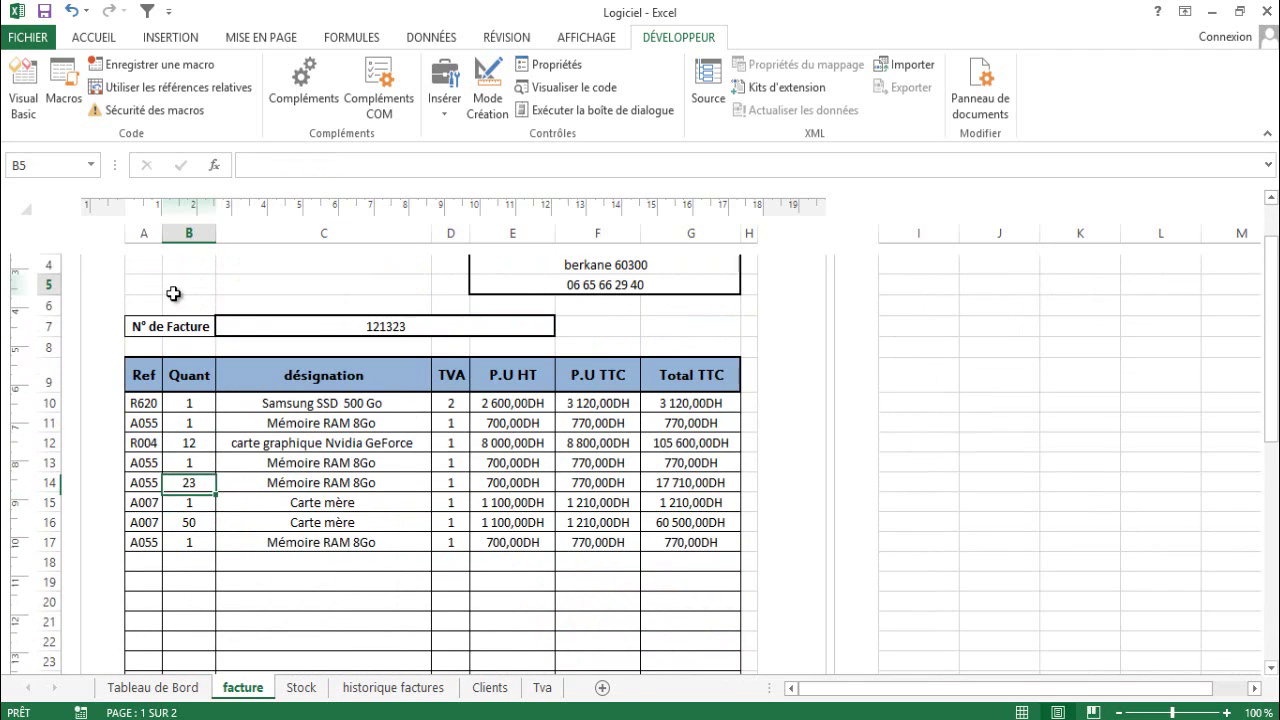
{"action": "scroll", "coordinate": [522, 488], "scroll_direction": "up", "scroll_amount": 3}
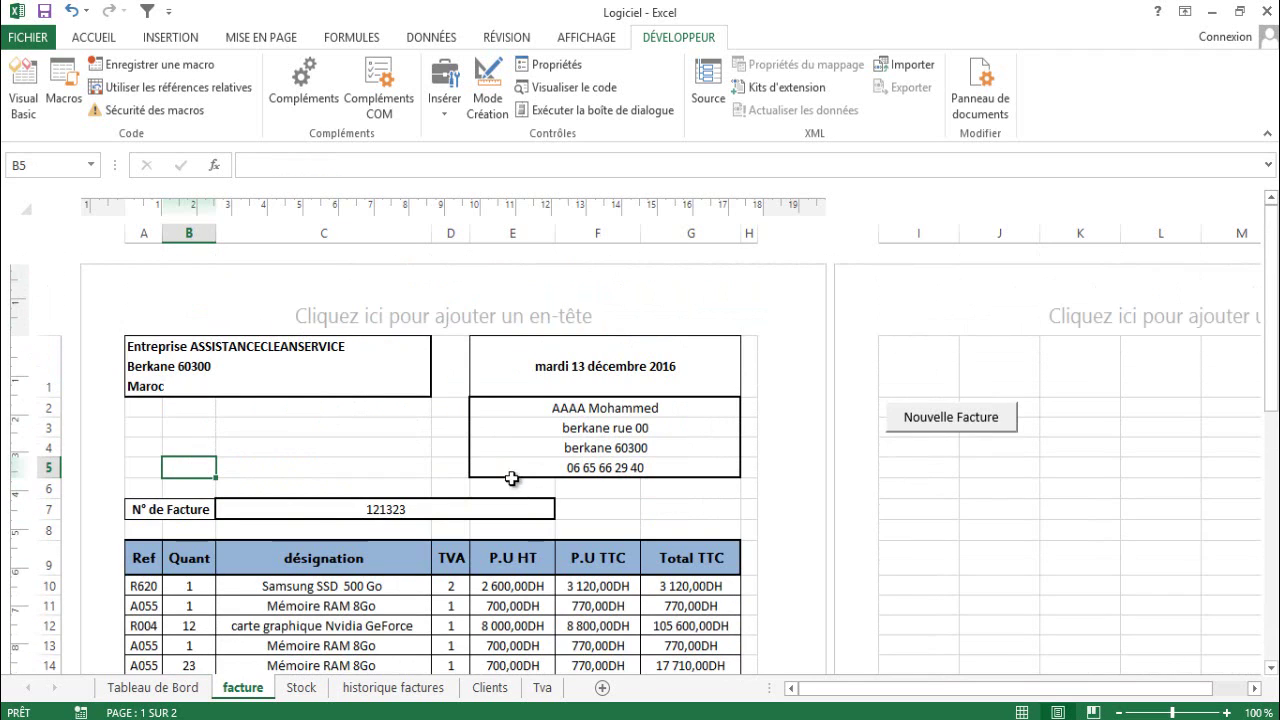
{"action": "left_click", "coordinate": [912, 420]}
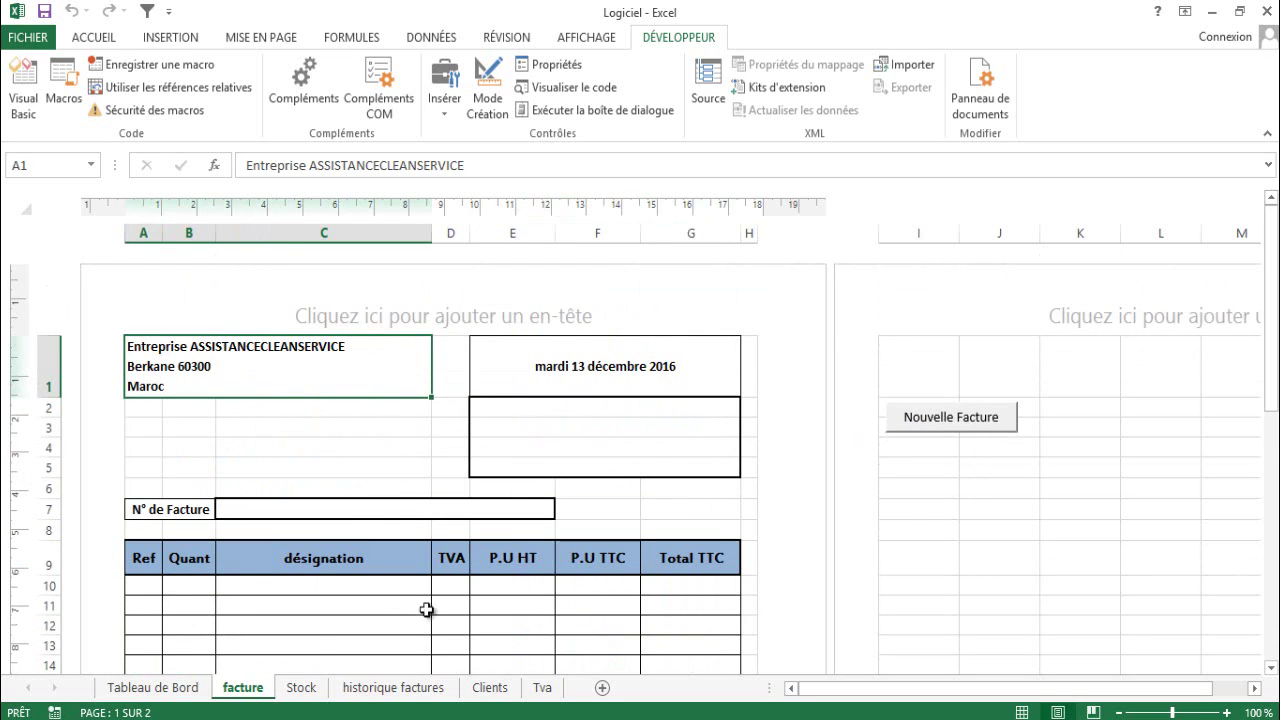
{"action": "scroll", "coordinate": [395, 513], "scroll_direction": "down", "scroll_amount": 3}
{"action": "scroll", "coordinate": [395, 513], "scroll_direction": "up", "scroll_amount": 3}
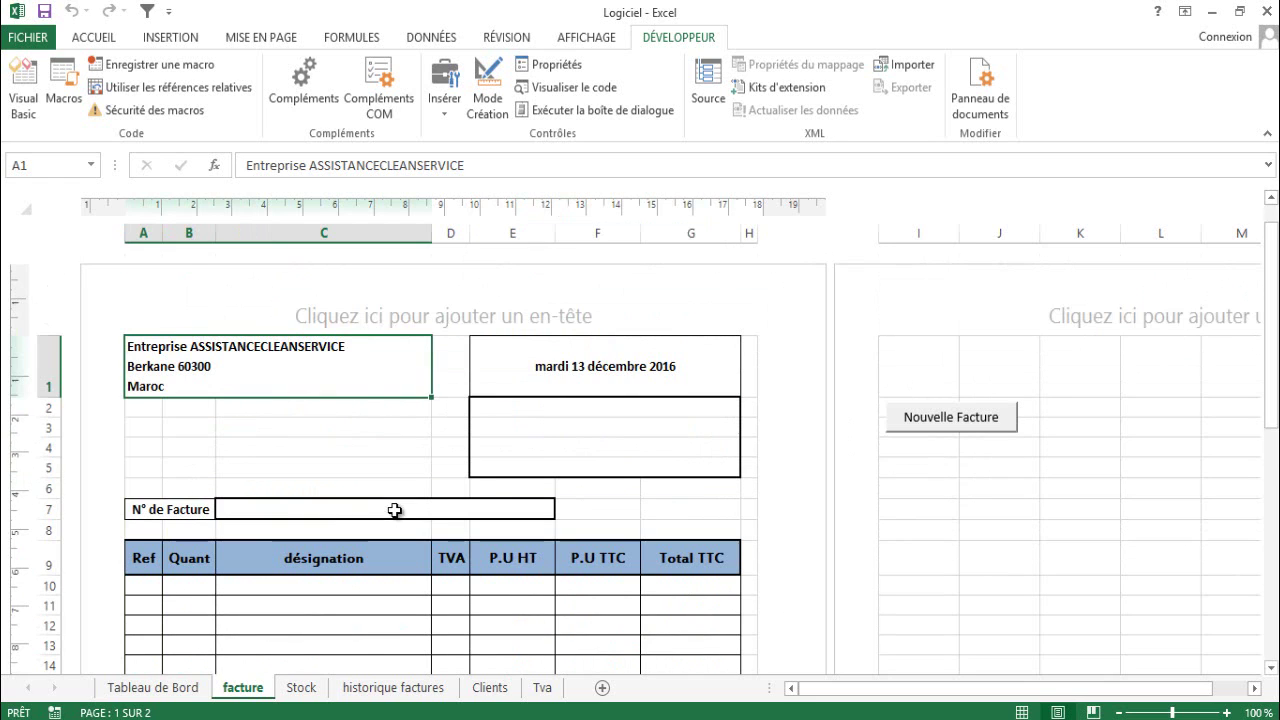
{"action": "left_click", "coordinate": [718, 404]}
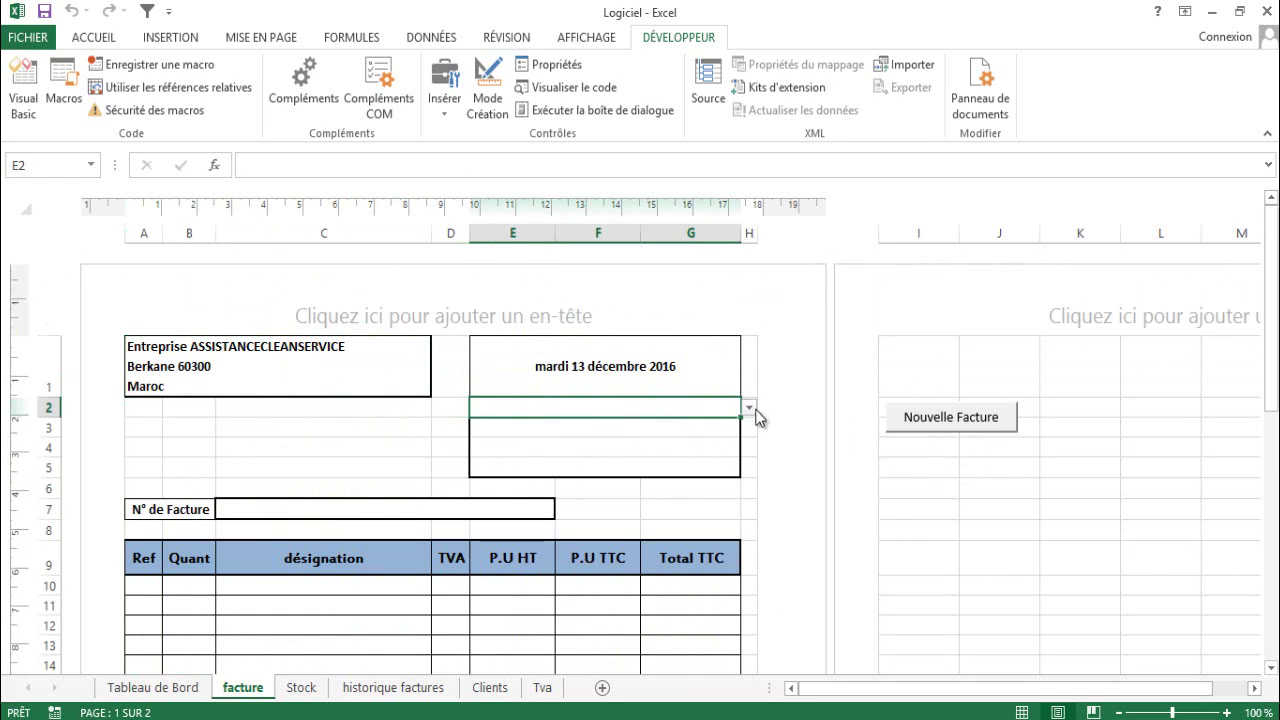
Pick a client in E2, enter invoice number 121313 in C7, and choose reference A007 on row 10
{"action": "left_click", "coordinate": [748, 407]}
{"action": "left_click", "coordinate": [634, 462]}
{"action": "left_click", "coordinate": [242, 512]}
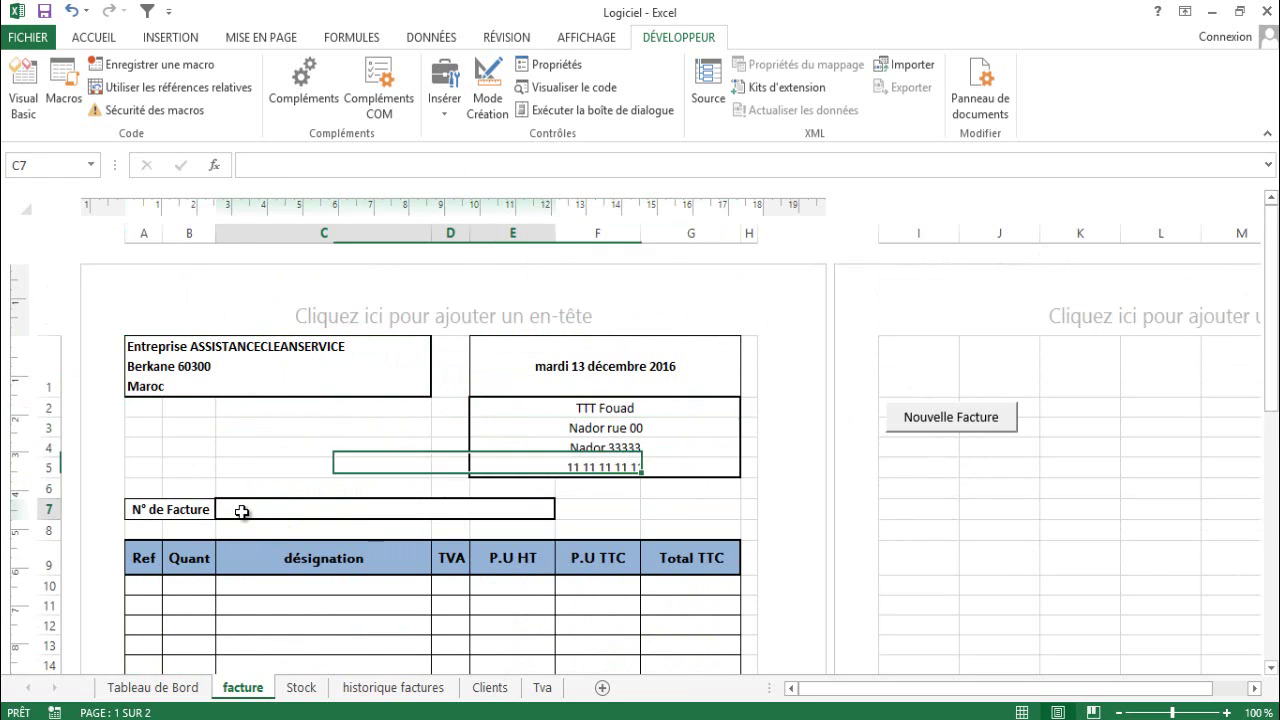
{"action": "type", "text": "121313"}
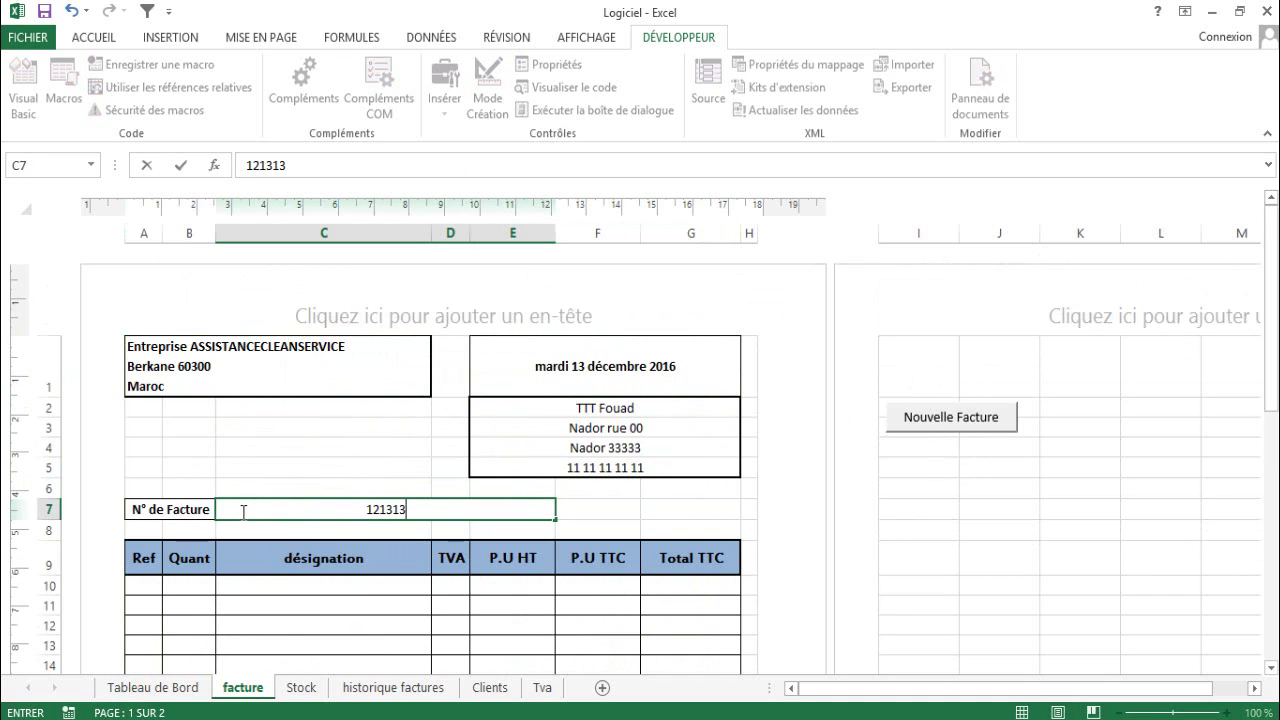
{"action": "left_click", "coordinate": [150, 586]}
{"action": "left_click", "coordinate": [171, 586]}
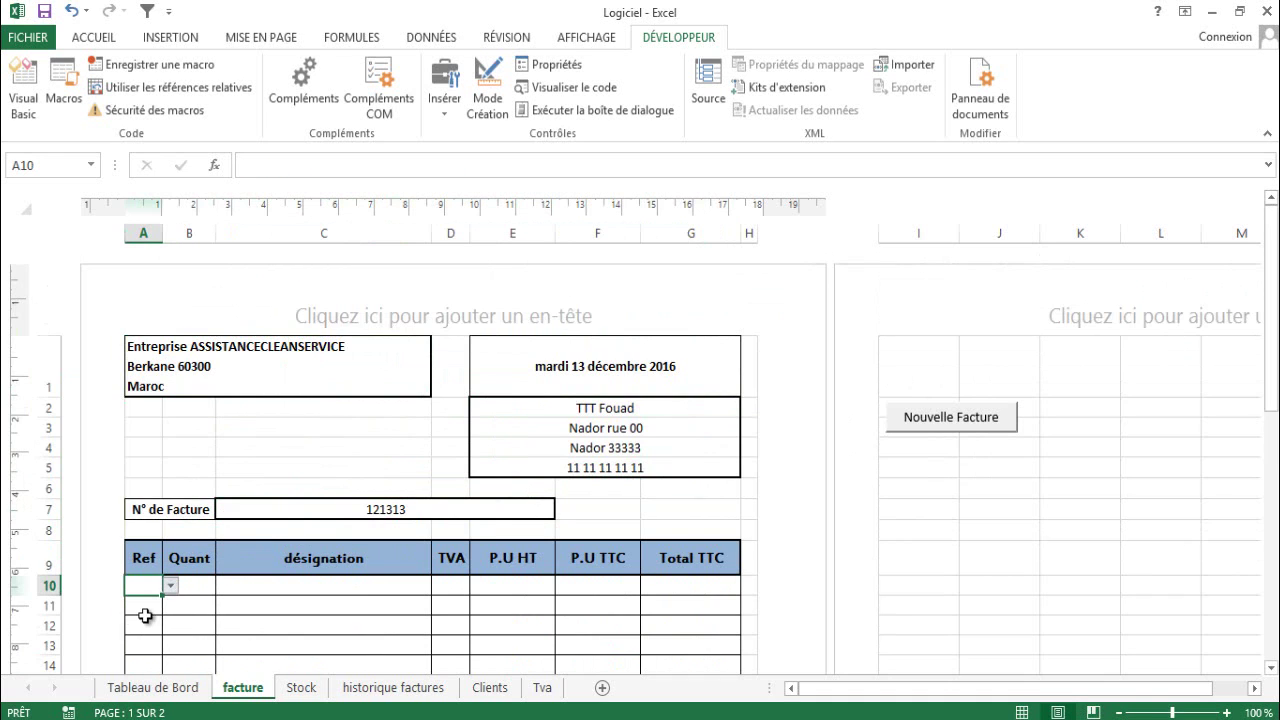
{"action": "left_click", "coordinate": [145, 613]}
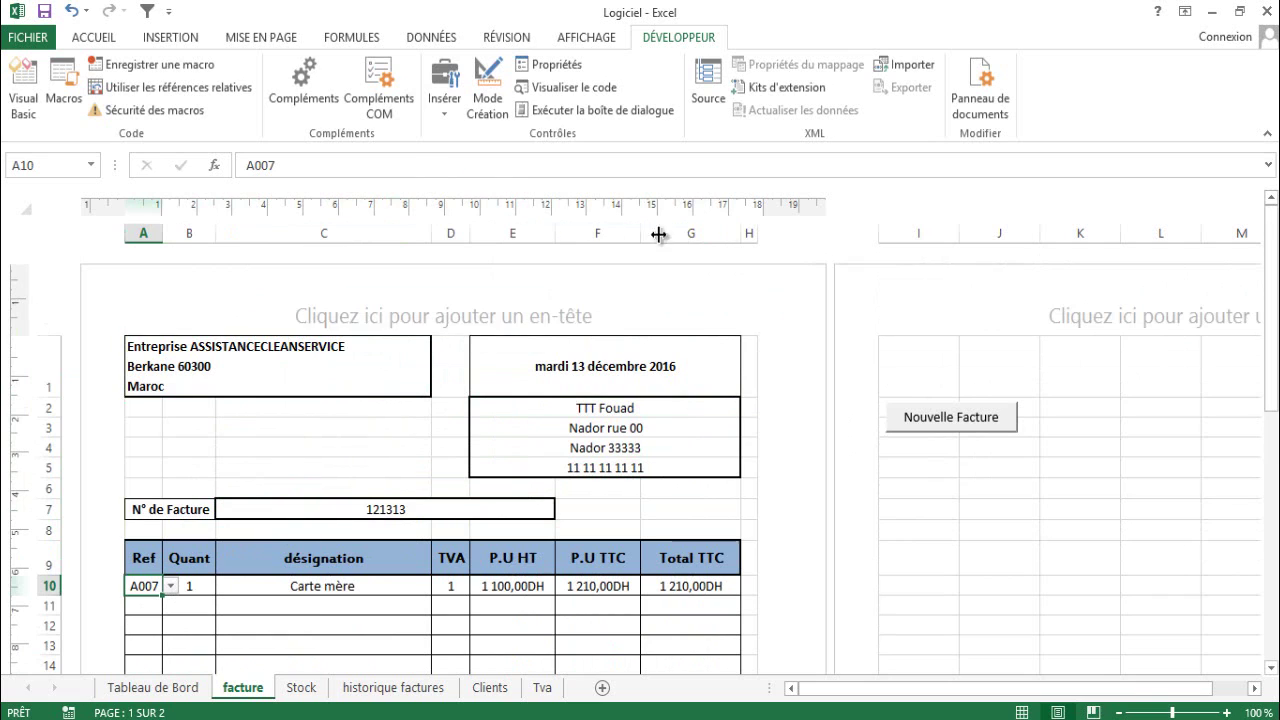
Blank the test invoice with Nouvelle Facture, confirm totals read 0,00DH, then go to Tableau de Bord
{"action": "left_click", "coordinate": [928, 428]}
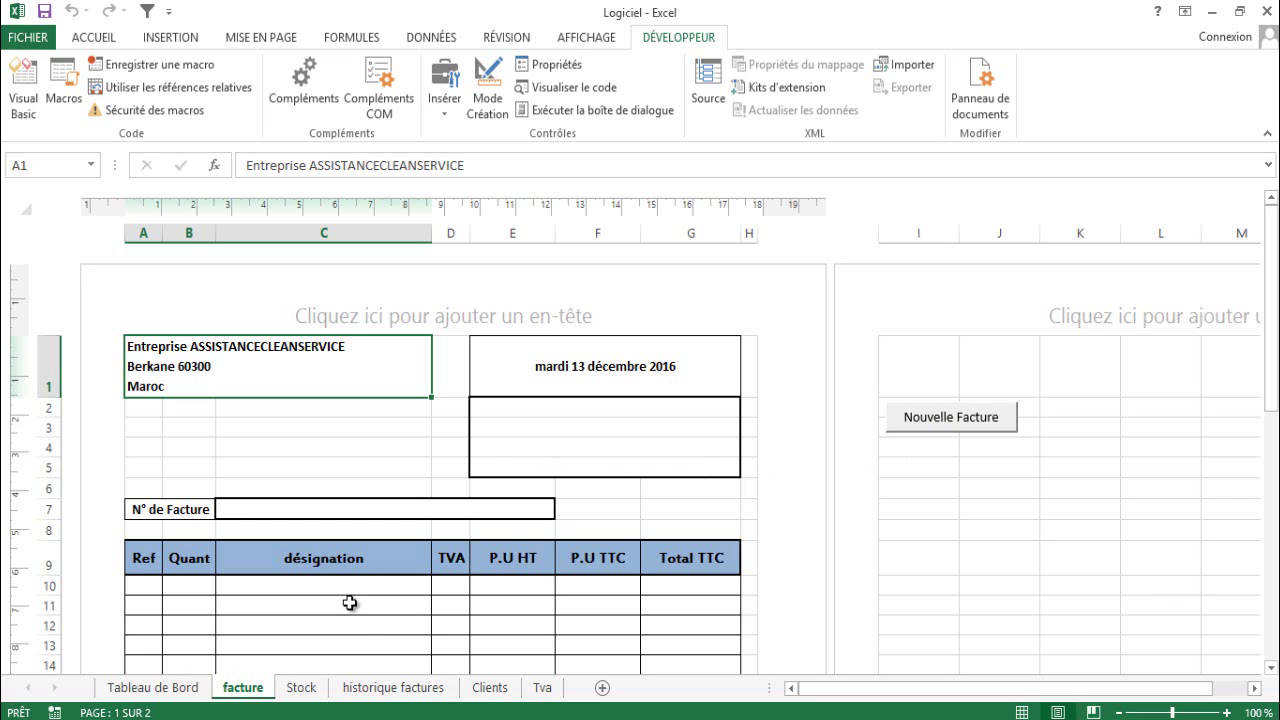
{"action": "scroll", "coordinate": [451, 431], "scroll_direction": "down", "scroll_amount": 3}
{"action": "scroll", "coordinate": [451, 431], "scroll_direction": "down", "scroll_amount": 5}
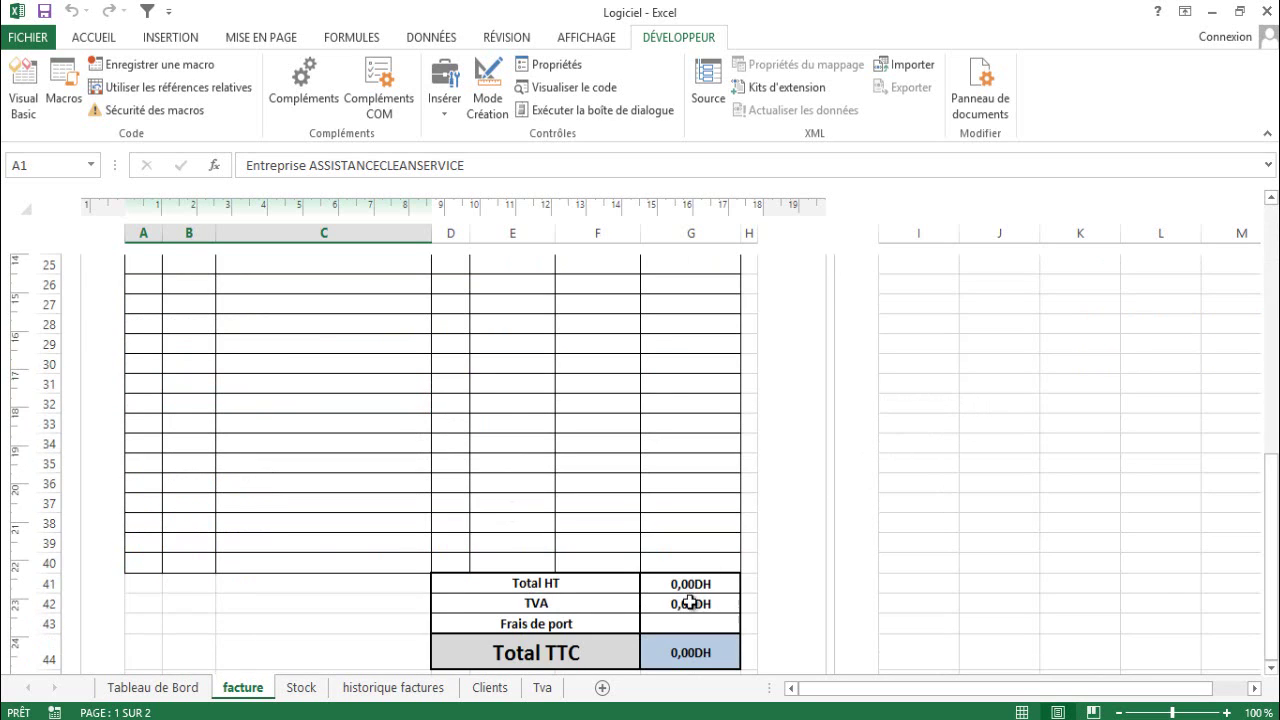
{"action": "scroll", "coordinate": [549, 474], "scroll_direction": "up", "scroll_amount": 5}
{"action": "scroll", "coordinate": [549, 474], "scroll_direction": "up", "scroll_amount": 3}
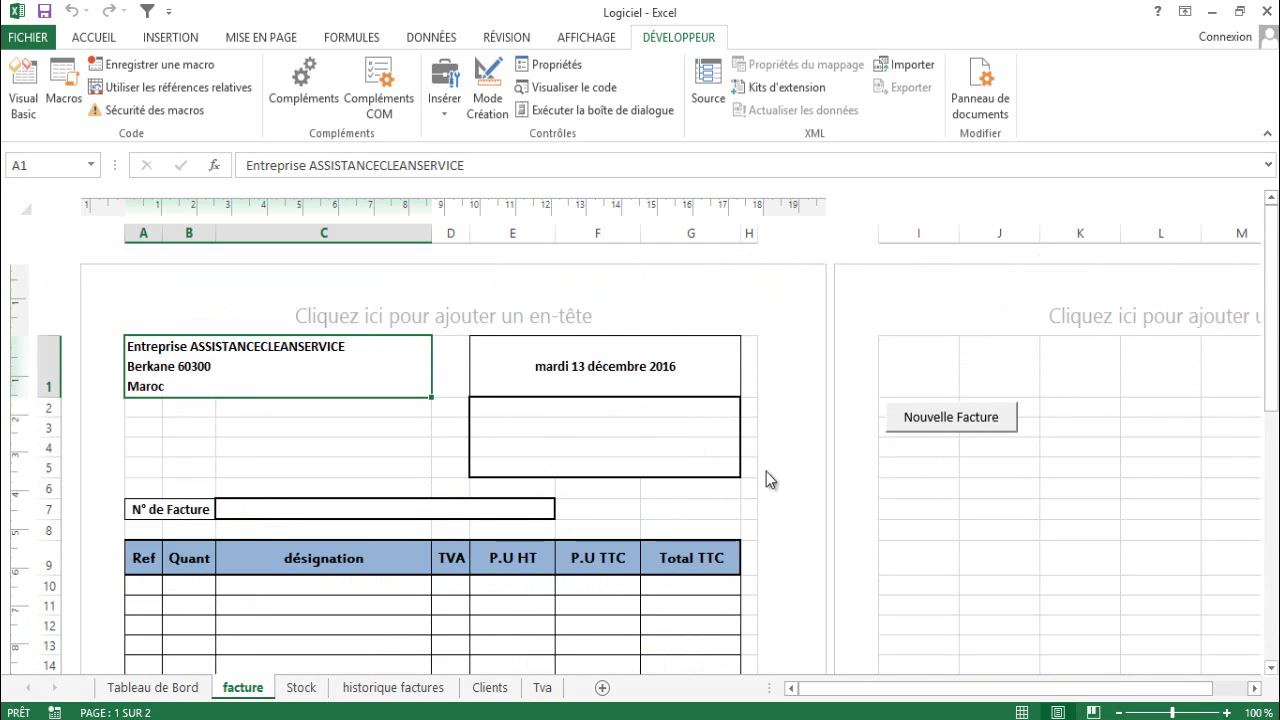
{"action": "left_click", "coordinate": [177, 689]}
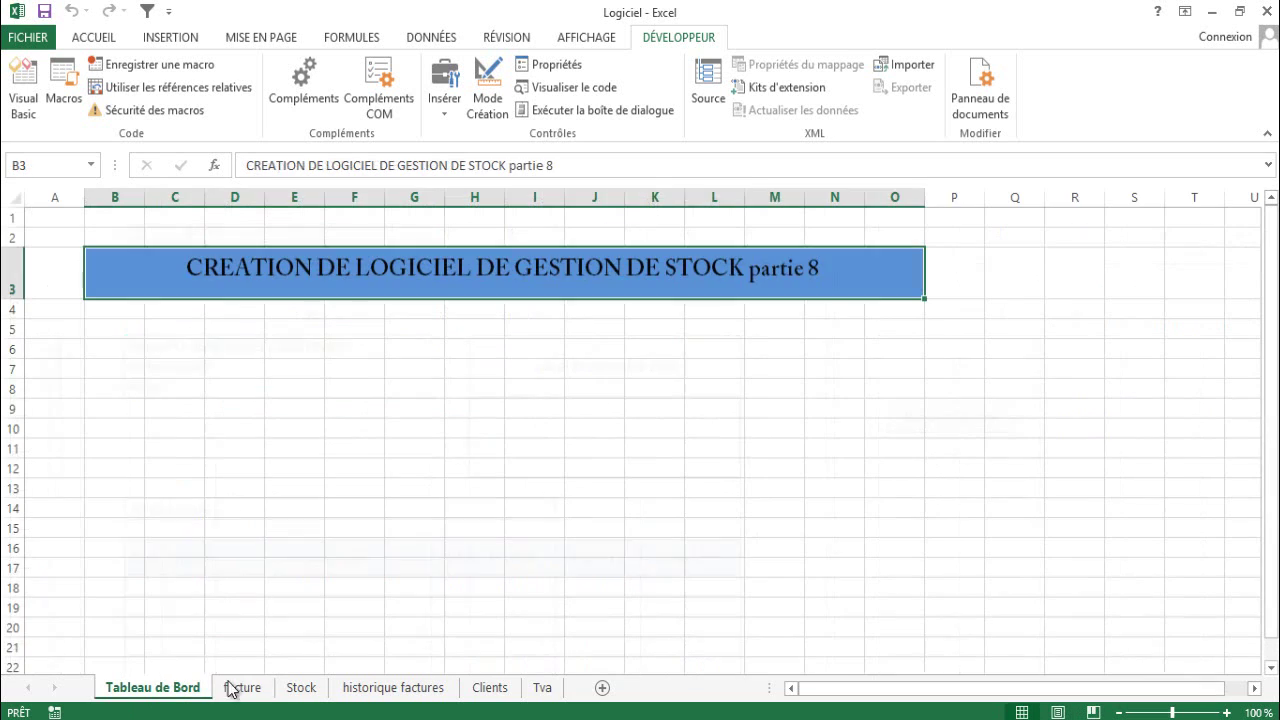
{"action": "left_click", "coordinate": [688, 330]}
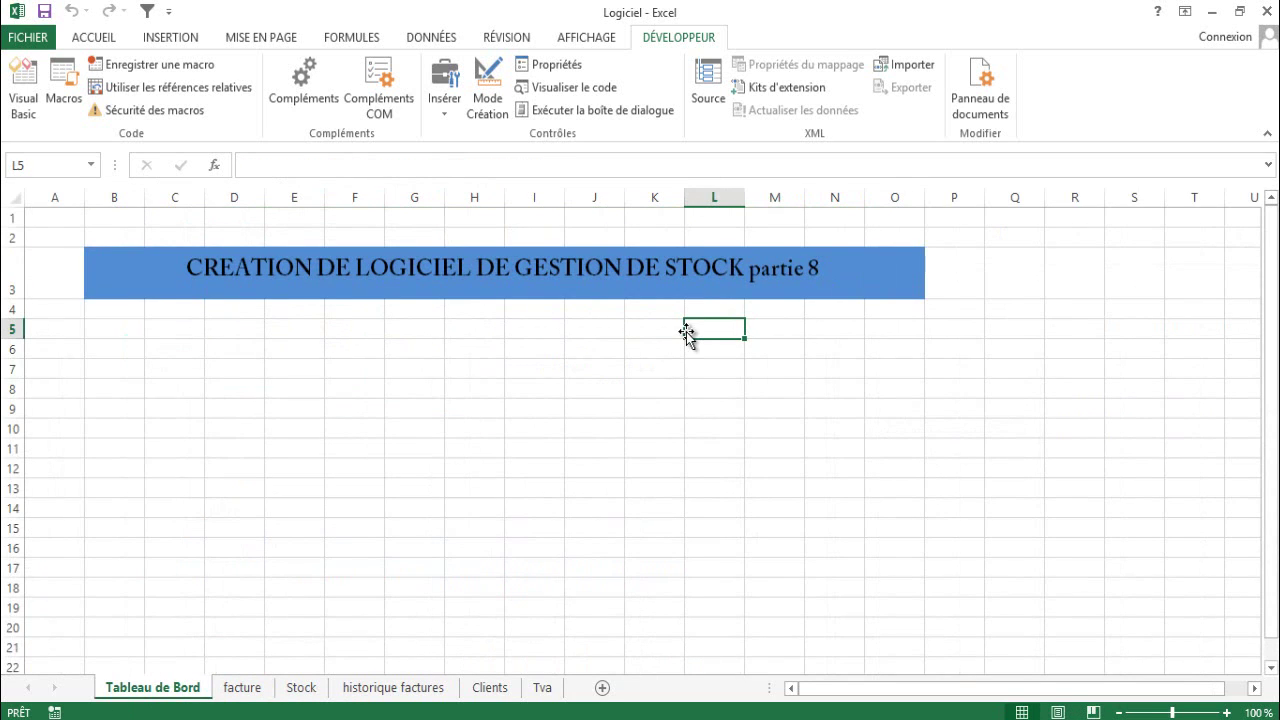